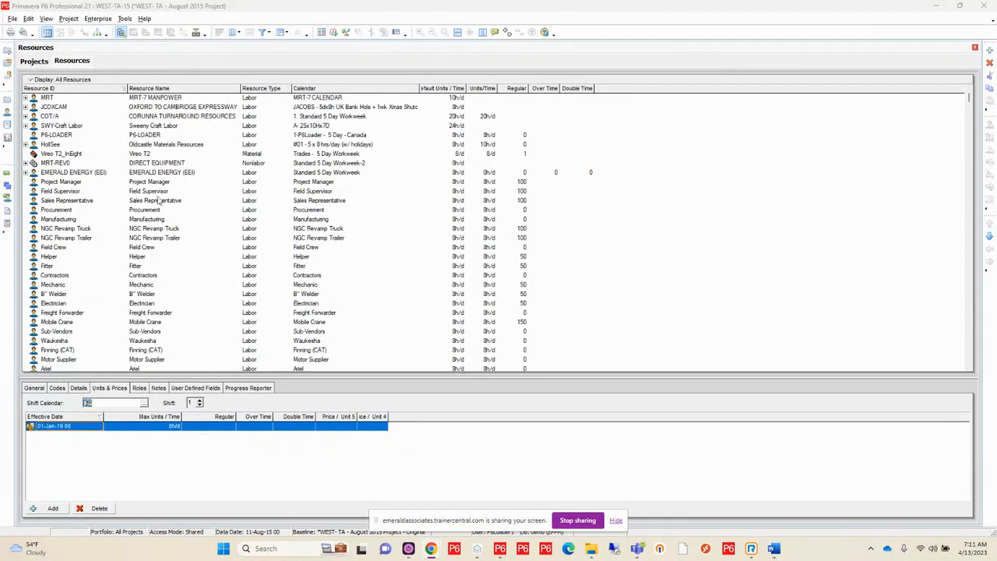
# Examine the resource list, including the units and prices of the Project Manager, Procurement and Helper resources
pyautogui.click(72, 184)
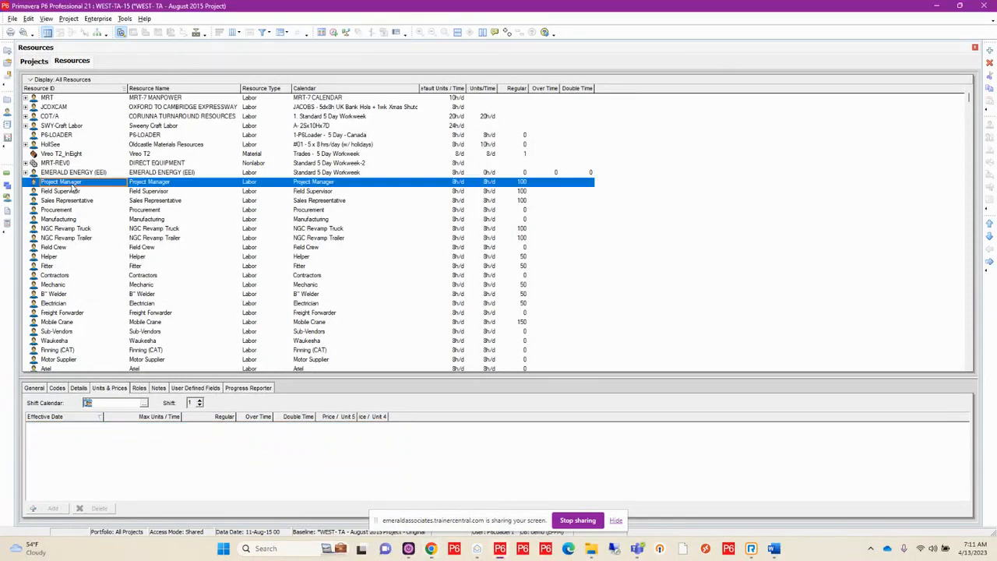
pyautogui.click(82, 212)
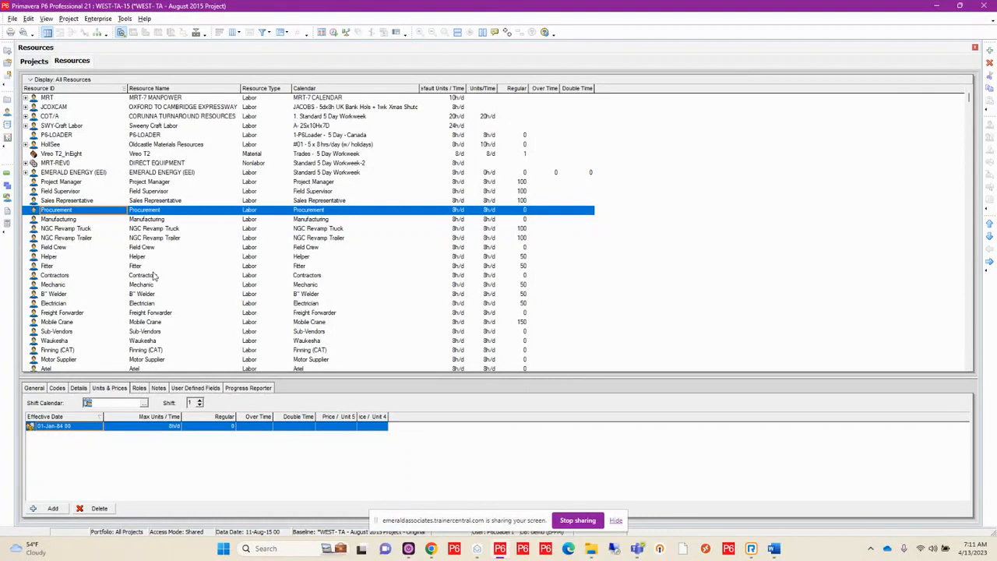
pyautogui.click(134, 258)
pyautogui.scroll(-2, 101, 243)
pyautogui.scroll(-8, 102, 243)
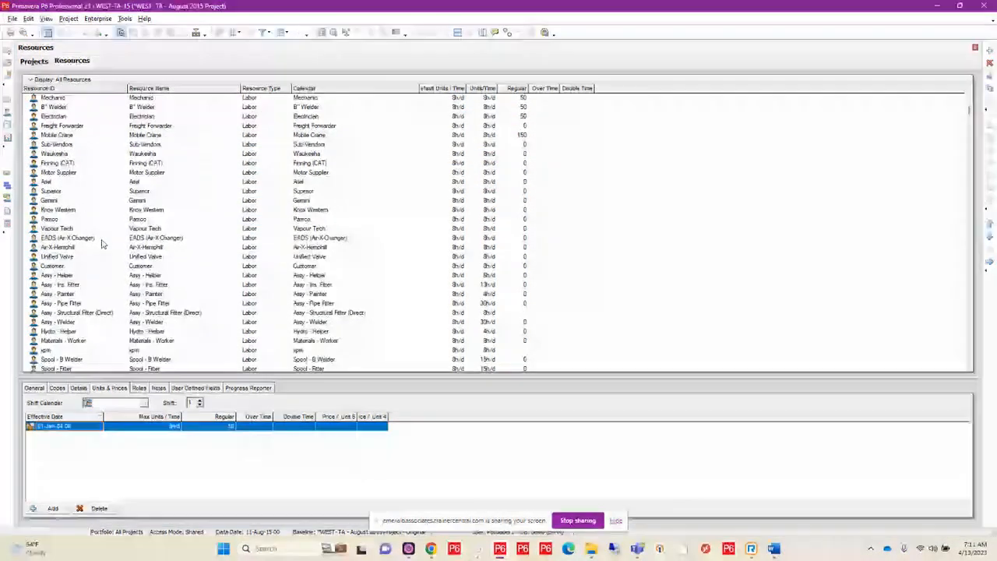
pyautogui.scroll(-5, 101, 244)
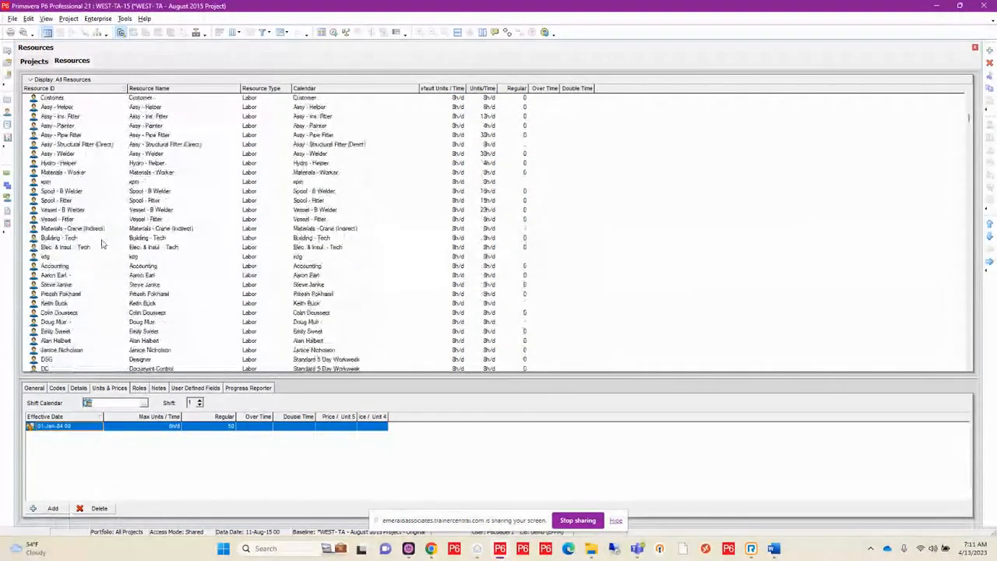
pyautogui.scroll(-1, 101, 243)
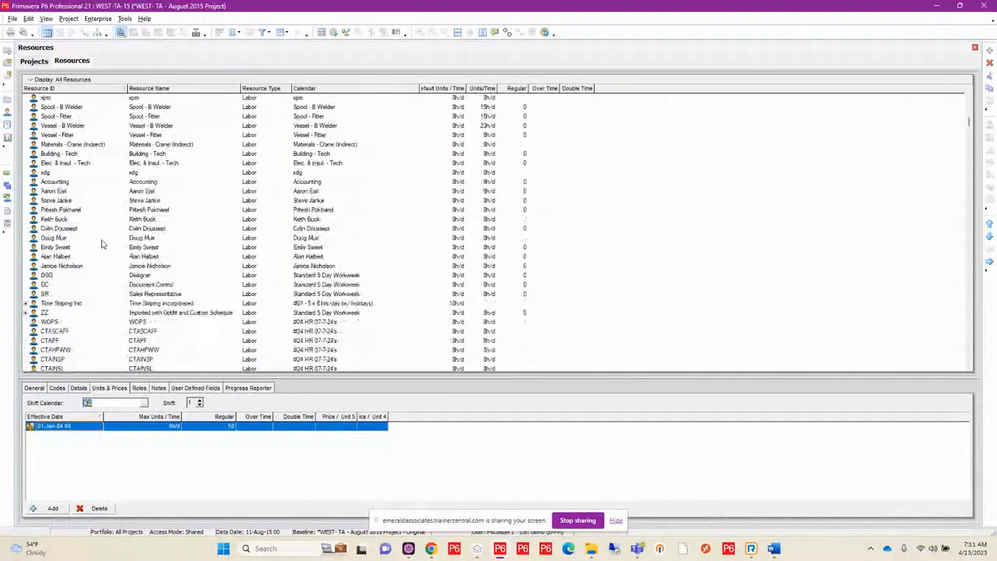
pyautogui.scroll(-4, 101, 244)
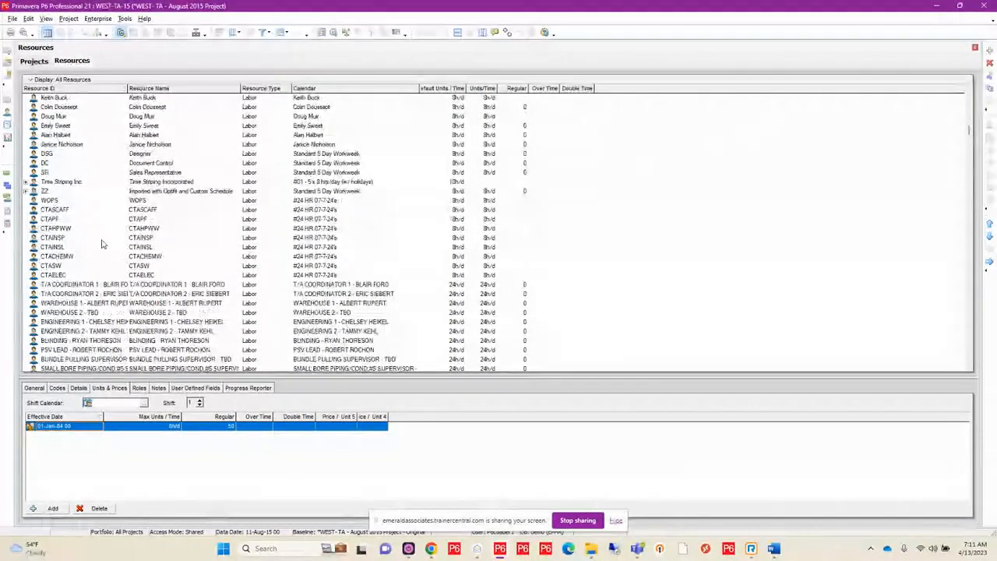
pyautogui.scroll(-6, 101, 244)
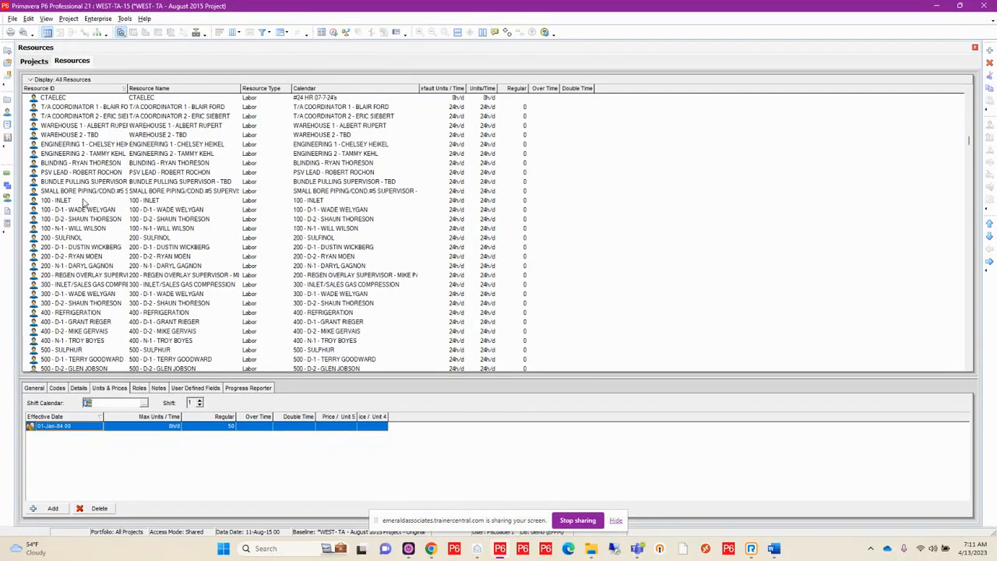
pyautogui.scroll(5, 83, 203)
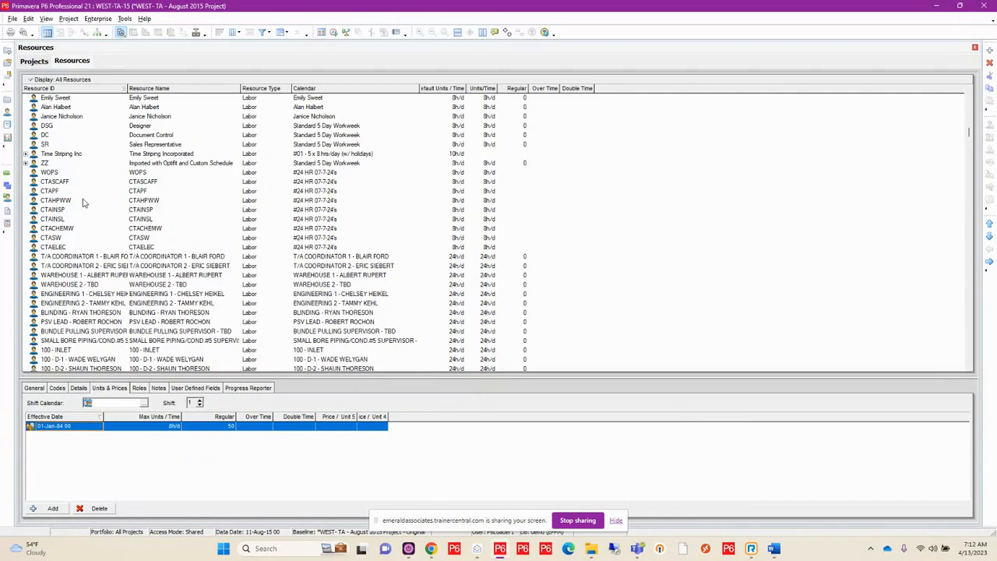
# Open the enterprise calendars and look through the global calendar list, returning to its beginning
pyautogui.click(100, 20)
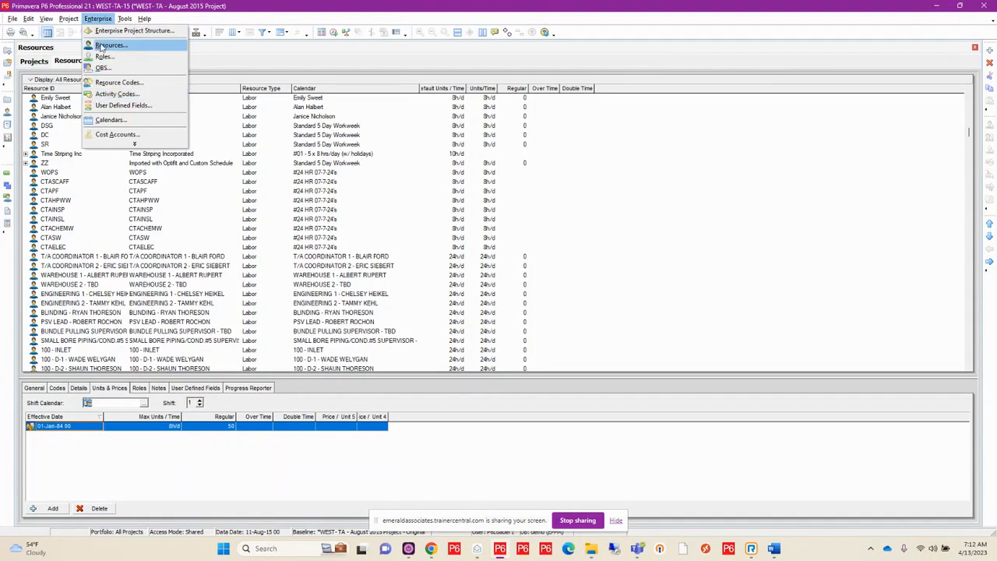
pyautogui.click(111, 119)
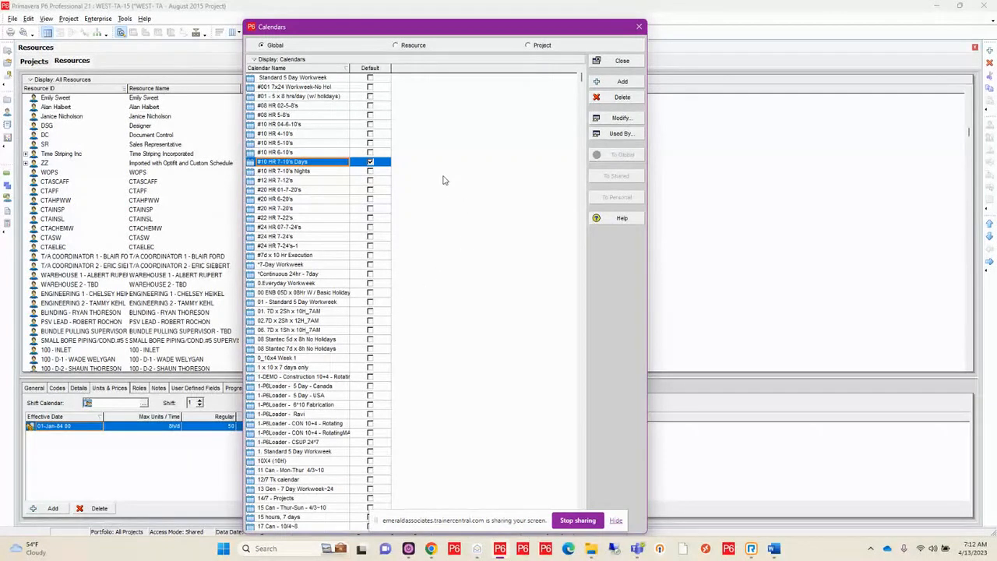
pyautogui.scroll(-4, 443, 180)
pyautogui.scroll(-10, 443, 180)
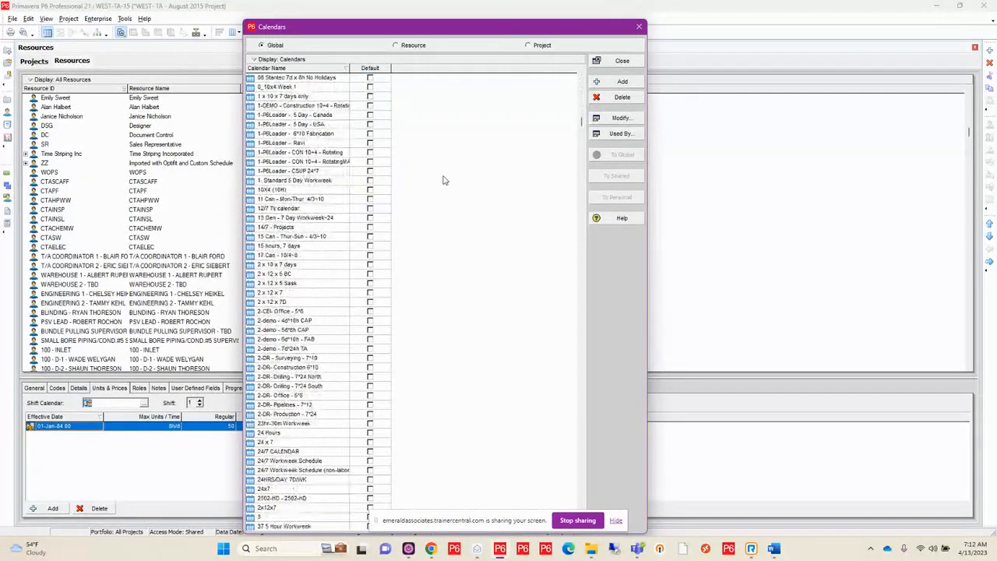
pyautogui.scroll(-10, 443, 180)
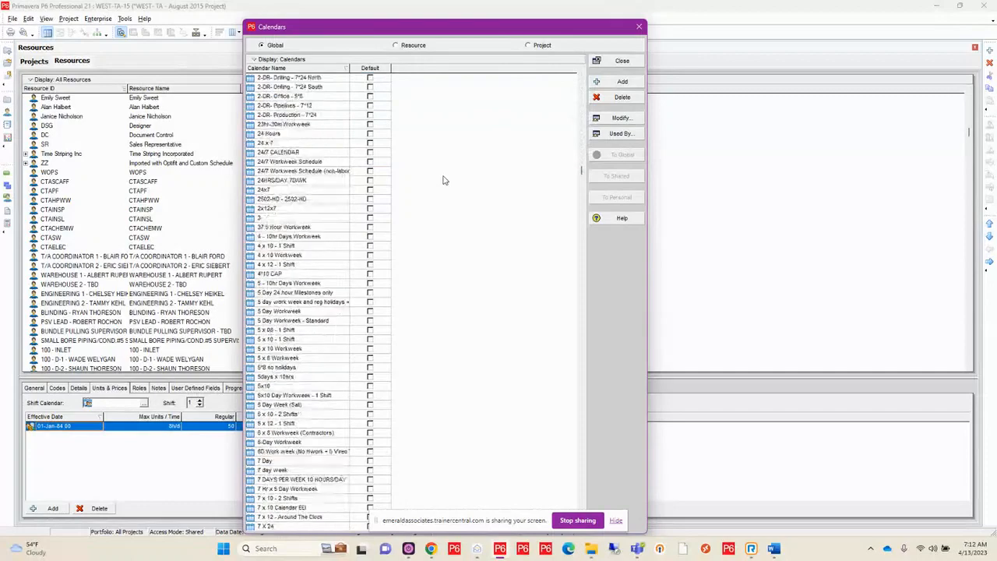
pyautogui.scroll(-3, 443, 180)
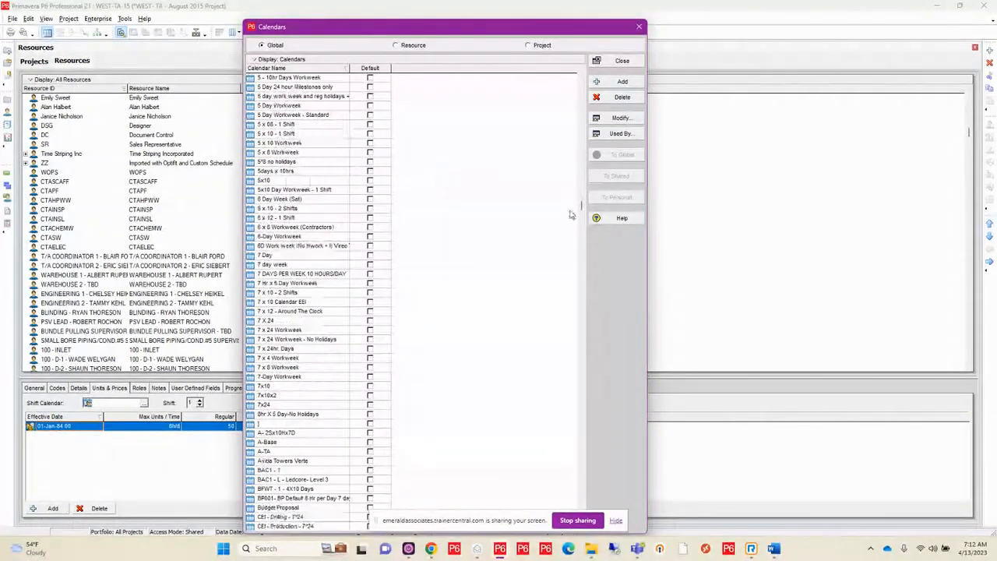
pyautogui.moveTo(580, 209); pyautogui.dragTo(577, 81)
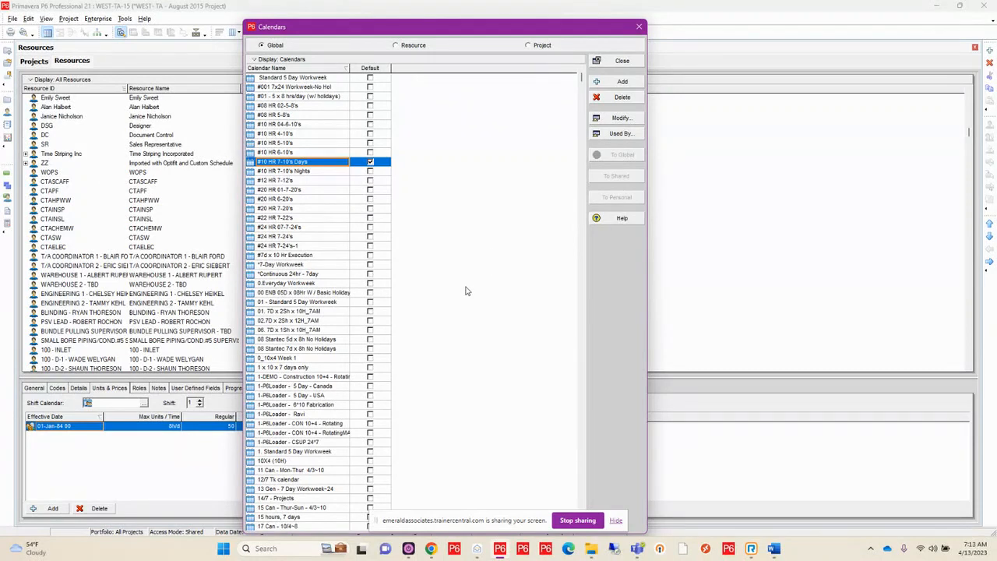
# Review the global calendars around the Standard 5 Day Workweek entry and its similarly named variants, and close the calendars
pyautogui.scroll(-2, 466, 290)
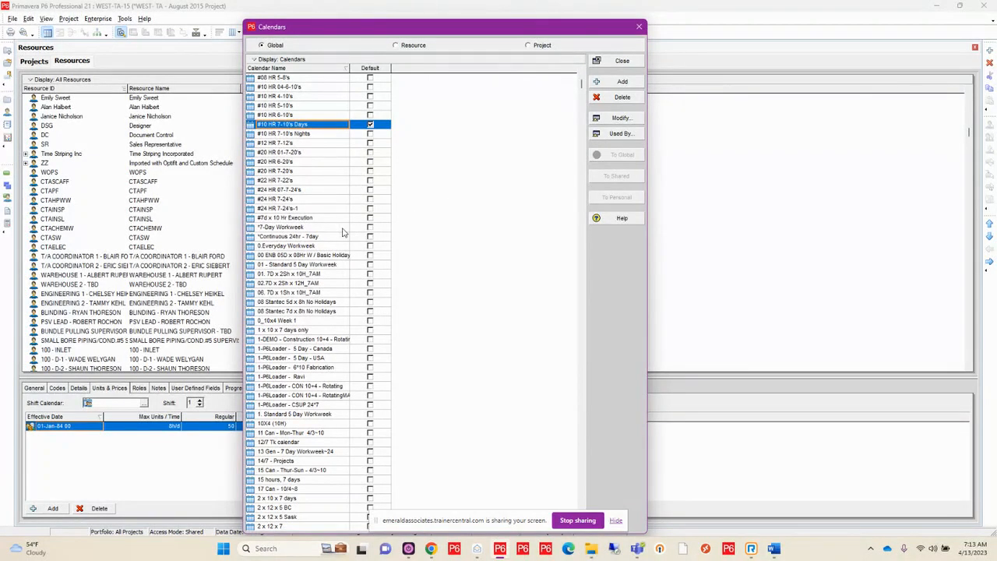
pyautogui.scroll(-3, 341, 231)
pyautogui.scroll(-9, 337, 231)
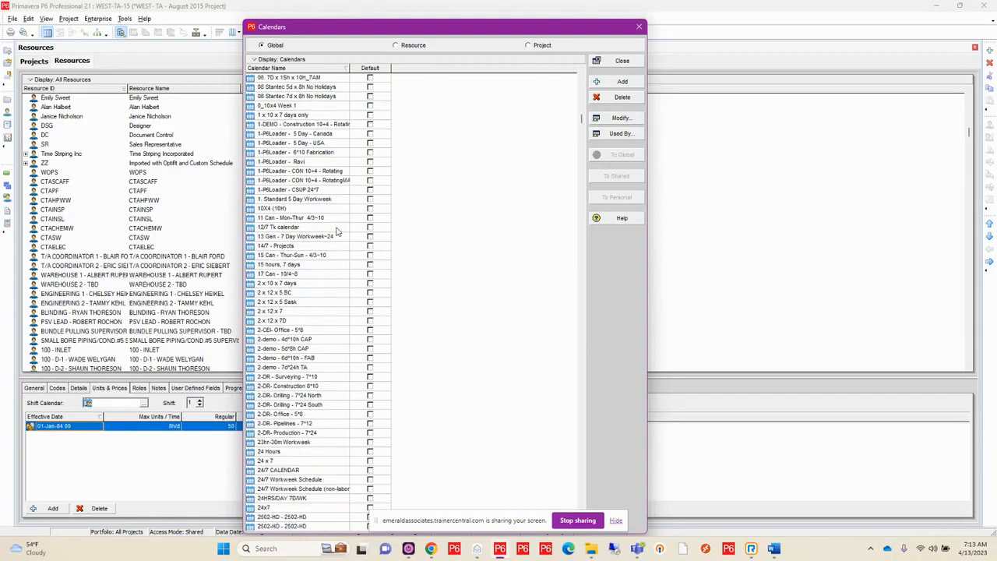
pyautogui.scroll(-8, 337, 230)
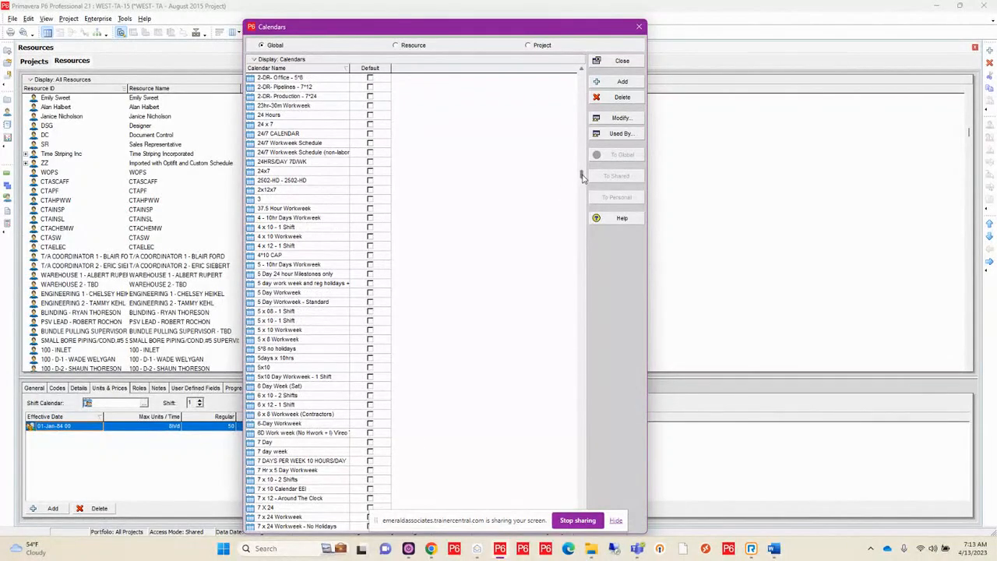
pyautogui.scroll(-1, 581, 186)
pyautogui.moveTo(581, 185); pyautogui.dragTo(577, 383)
pyautogui.scroll(-12, 340, 295)
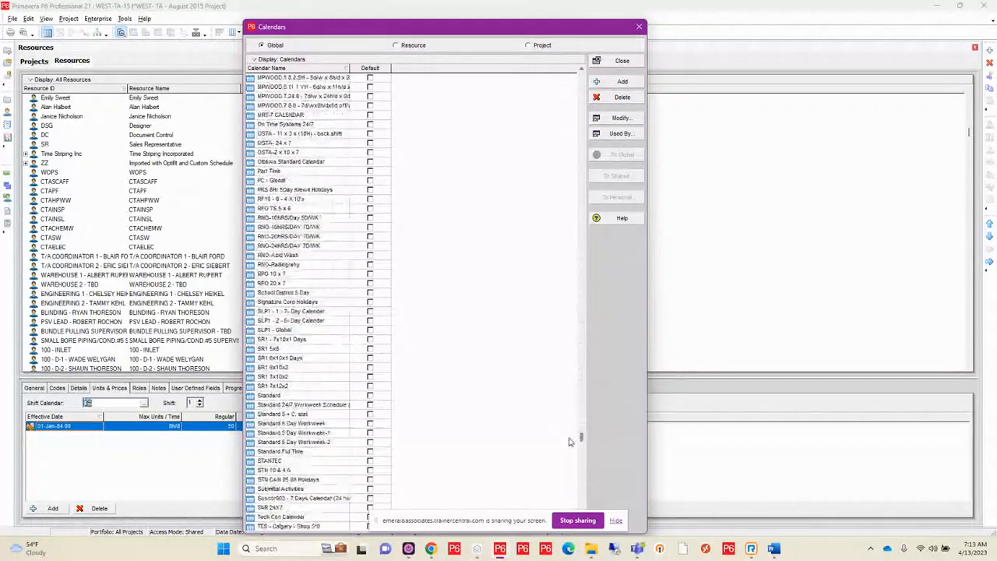
pyautogui.scroll(1, 319, 284)
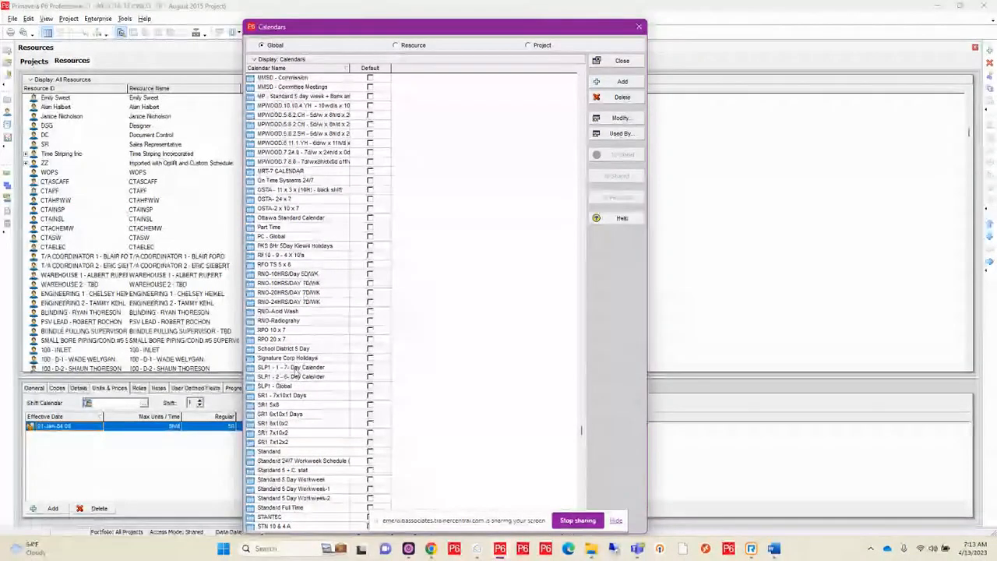
pyautogui.click(286, 480)
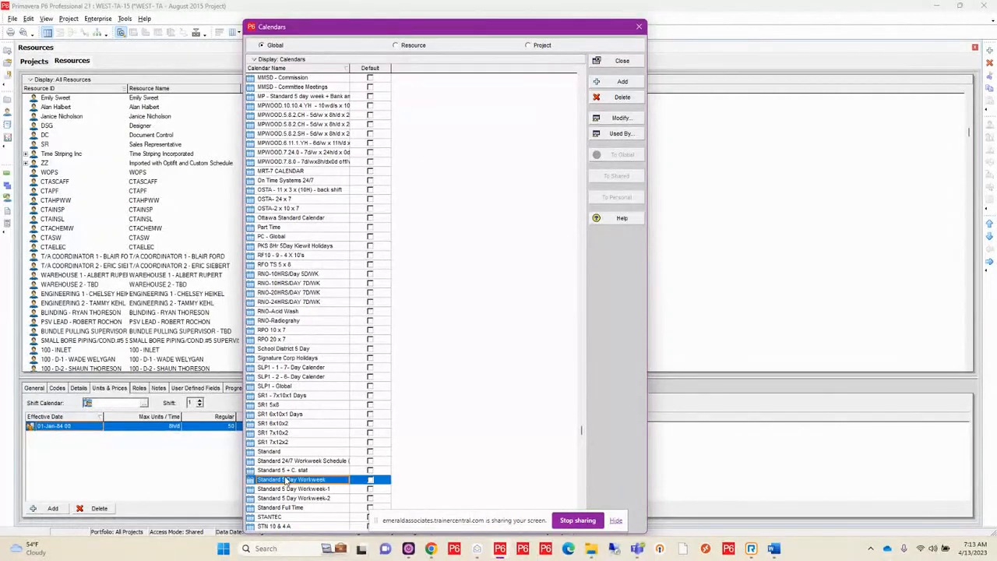
pyautogui.scroll(-5, 434, 249)
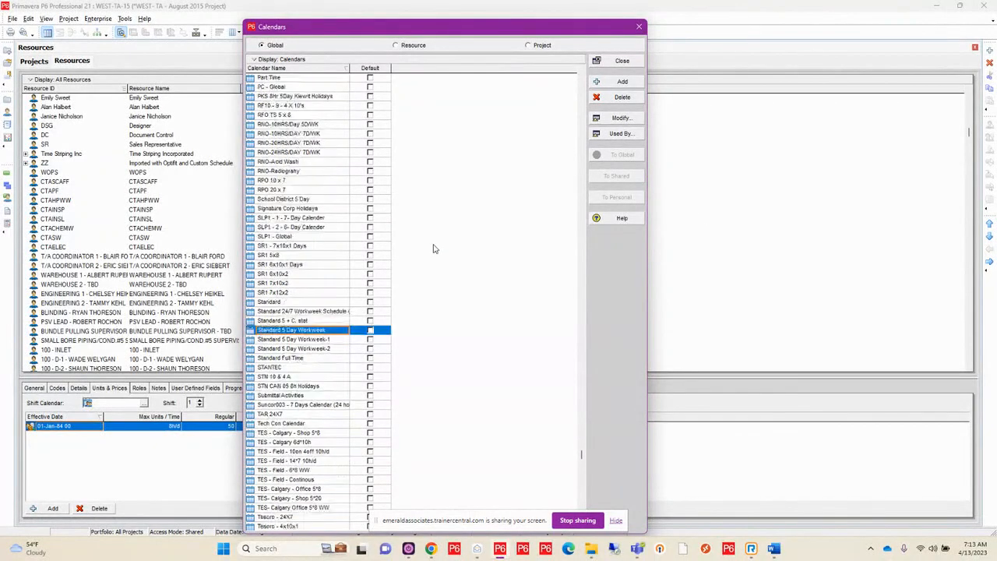
pyautogui.scroll(-3, 434, 249)
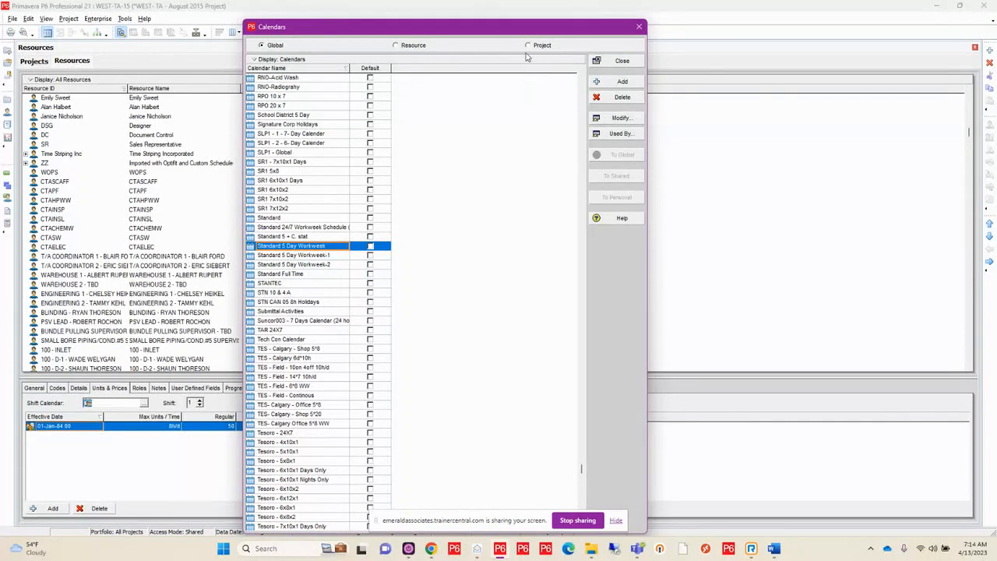
pyautogui.click(637, 29)
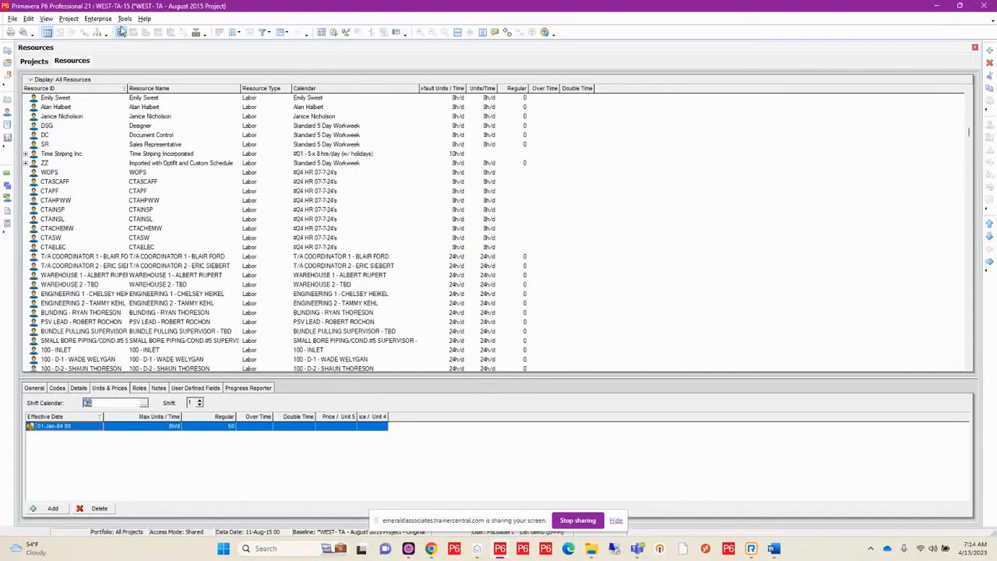
# Open the global activity code definitions for modification and enlarge their window in height and width
pyautogui.click(98, 19)
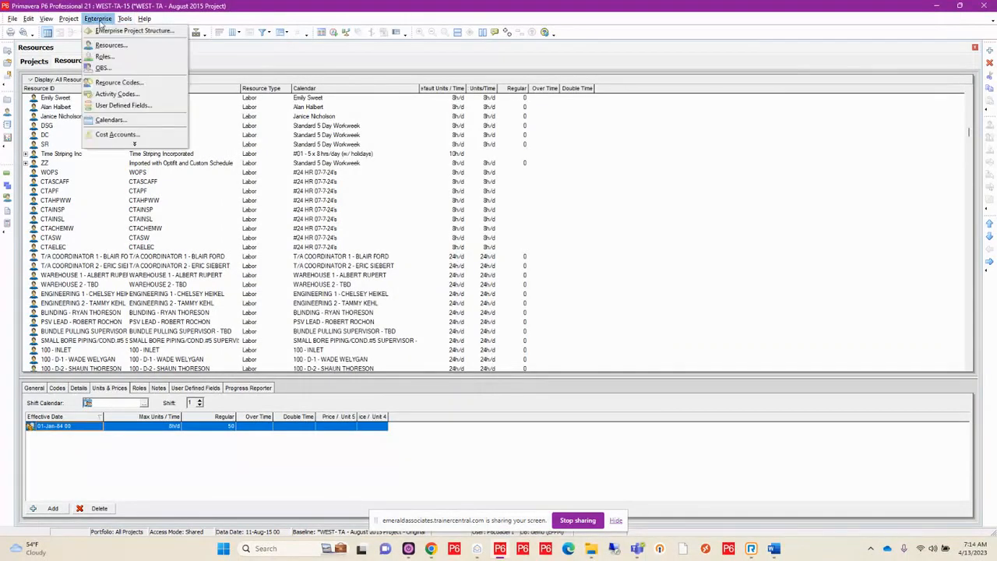
pyautogui.click(117, 94)
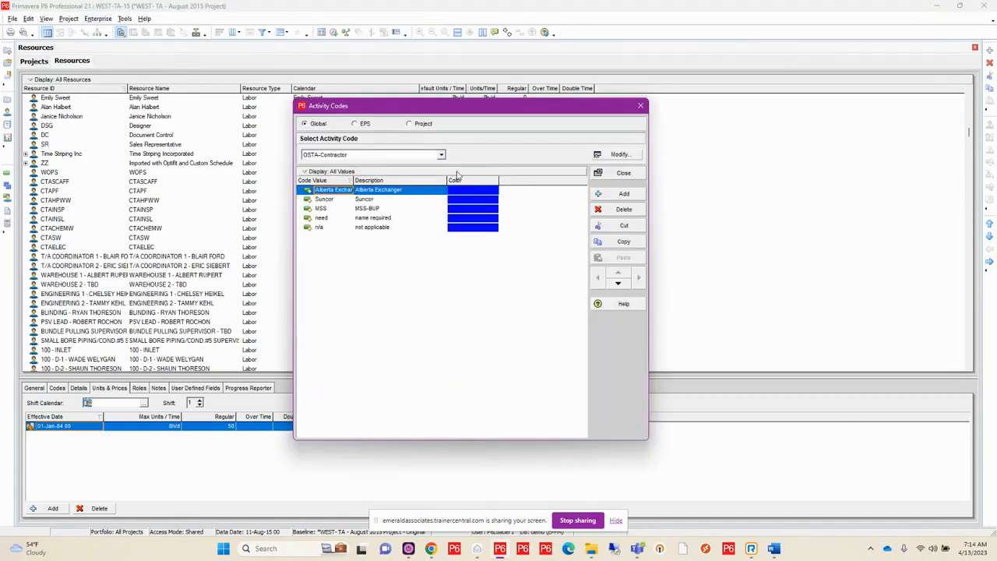
pyautogui.click(620, 155)
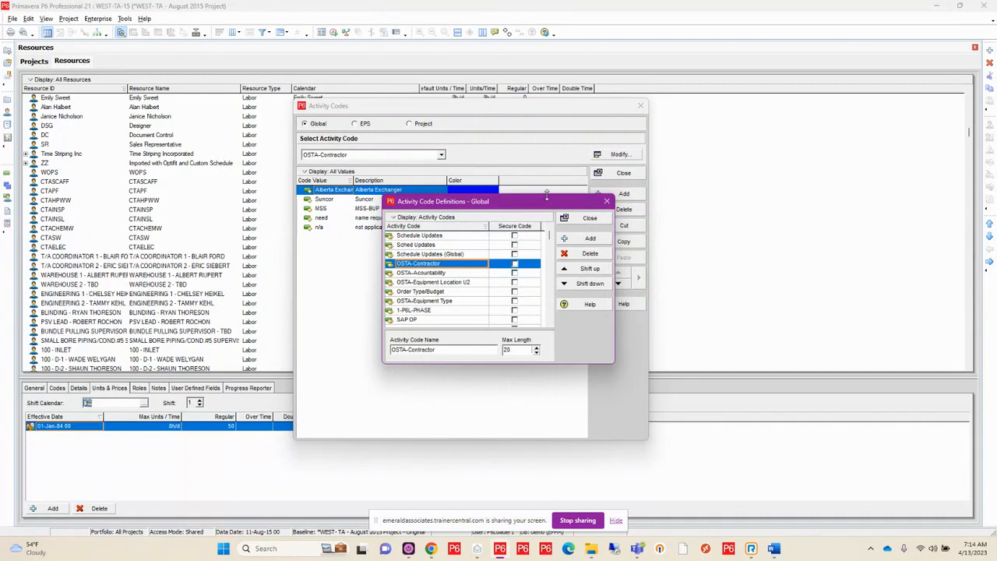
pyautogui.moveTo(547, 195); pyautogui.dragTo(546, 40)
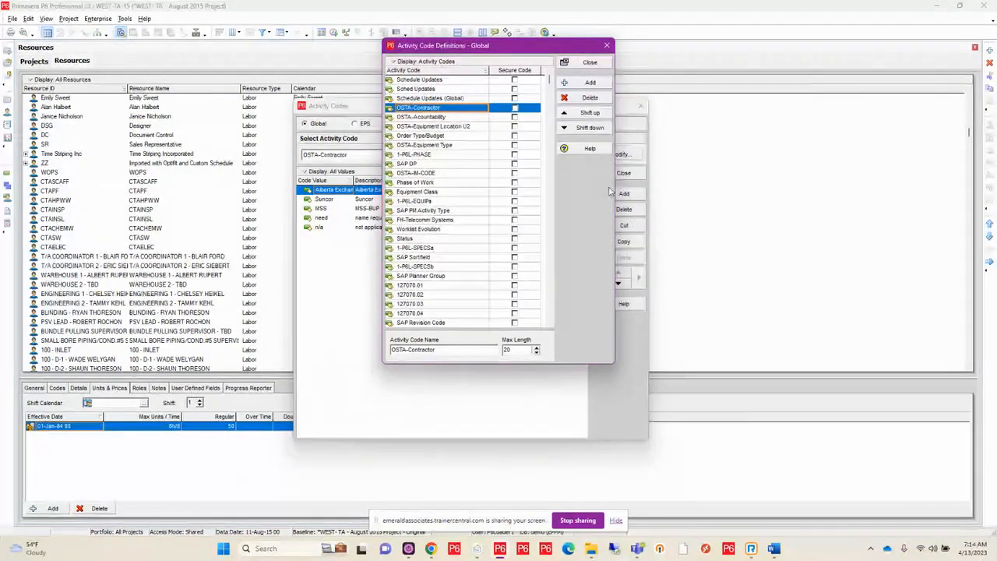
pyautogui.moveTo(614, 188); pyautogui.dragTo(781, 184)
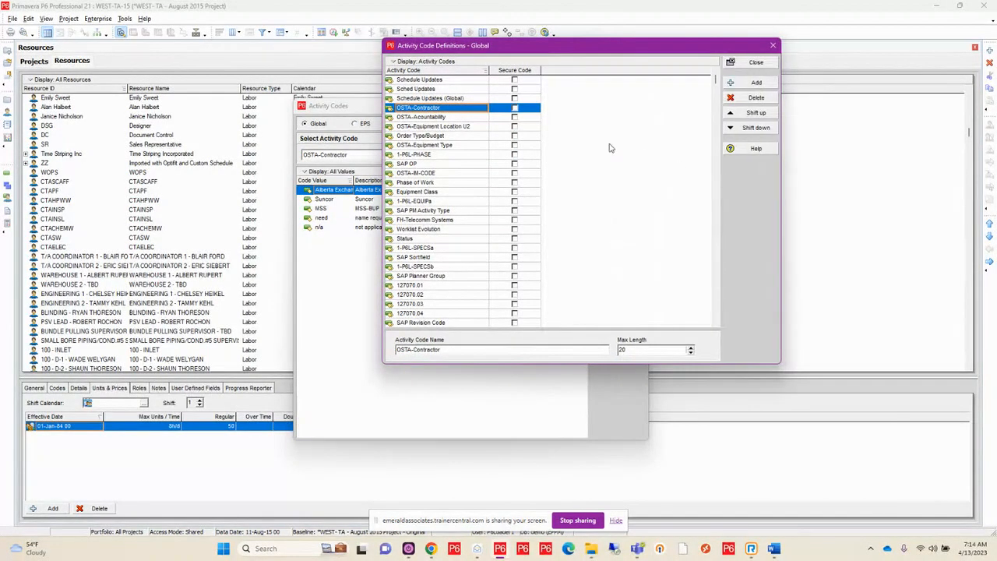
# Sort the global activity code definitions alphabetically by activity code
pyautogui.click(424, 61)
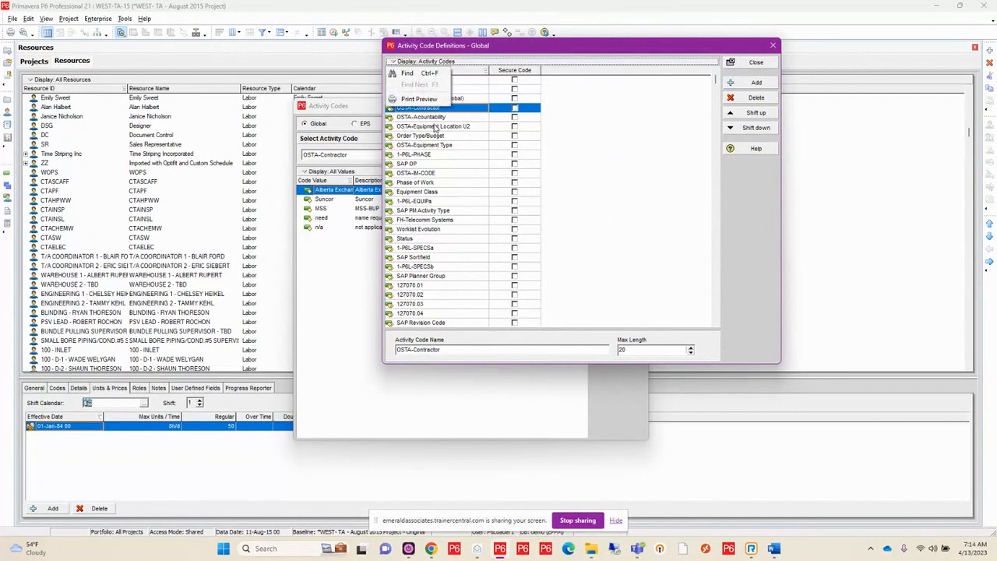
pyautogui.click(590, 170)
pyautogui.click(465, 70)
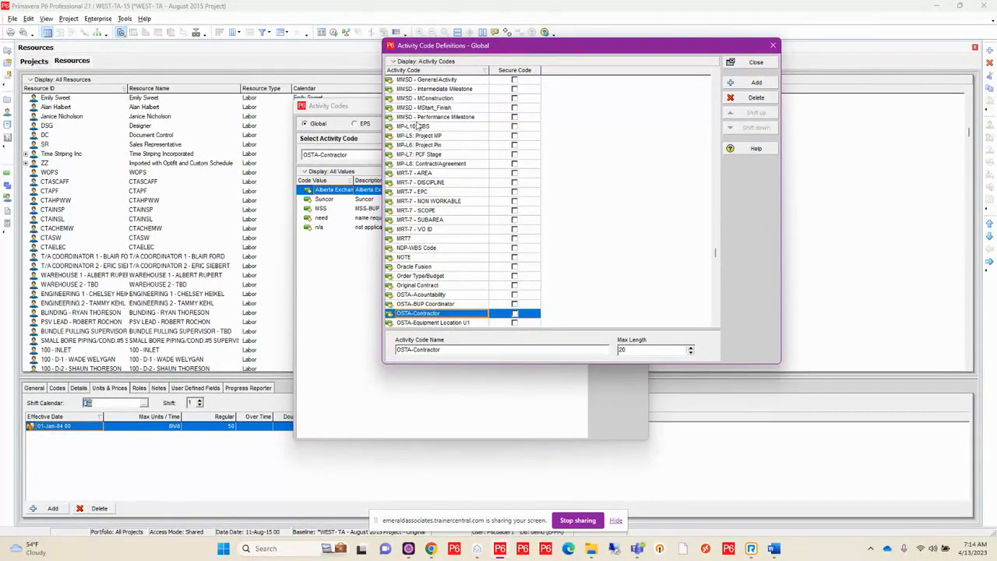
# Look through the sorted global activity codes, from the MMSD, MRT-7 and OSTA groups on to the RT and SAP codes
pyautogui.scroll(4, 419, 126)
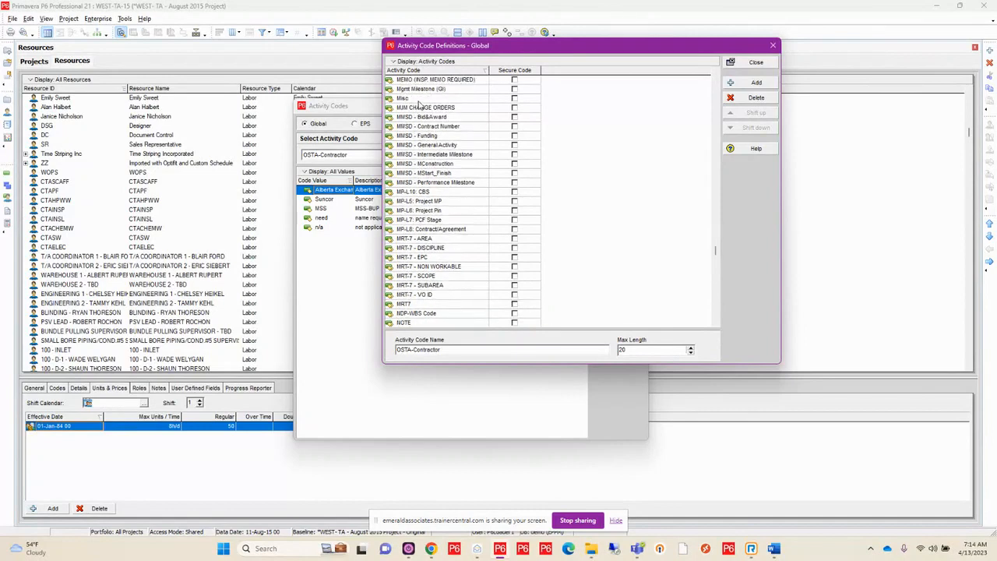
pyautogui.scroll(-4, 412, 187)
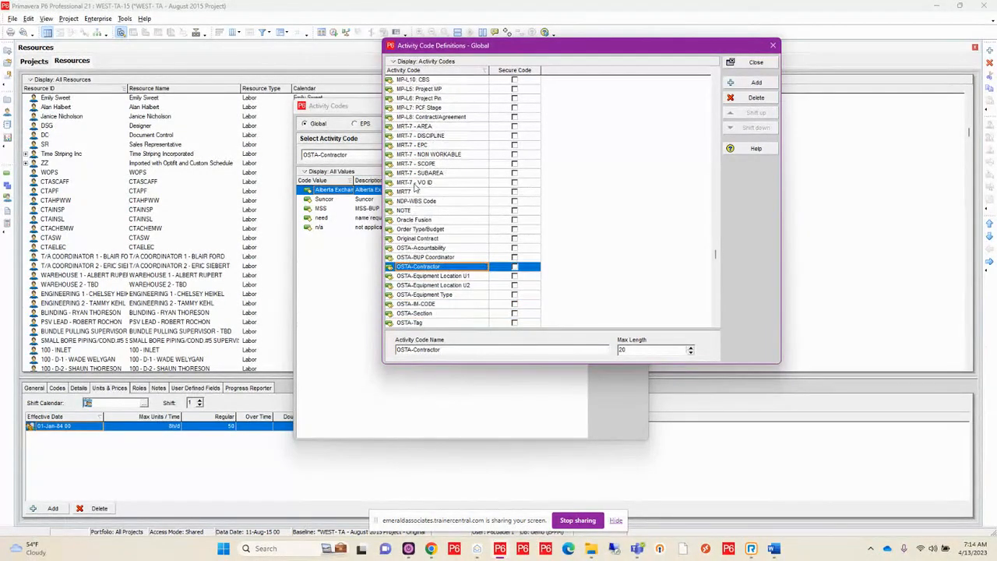
pyautogui.scroll(-1, 415, 187)
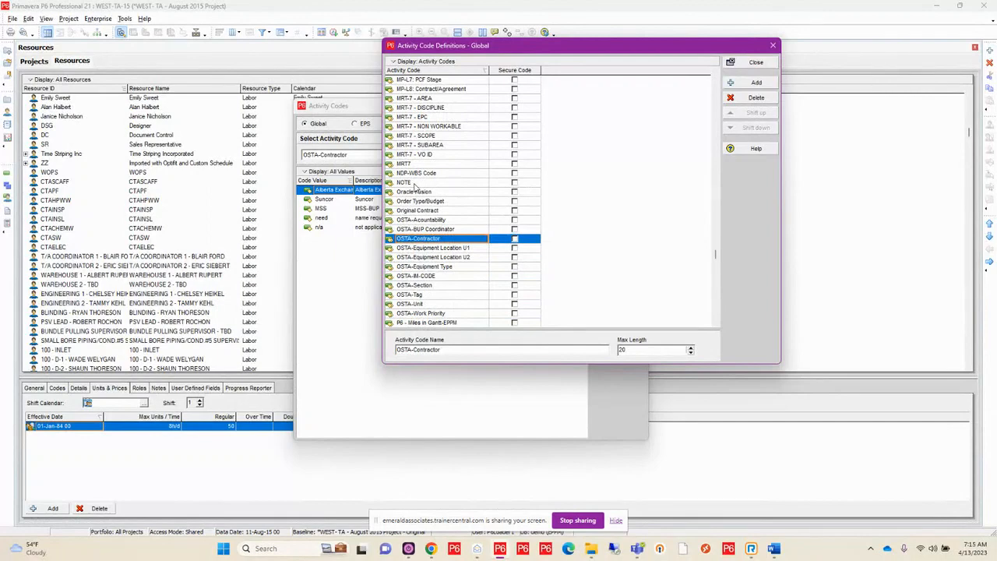
pyautogui.scroll(-2, 415, 187)
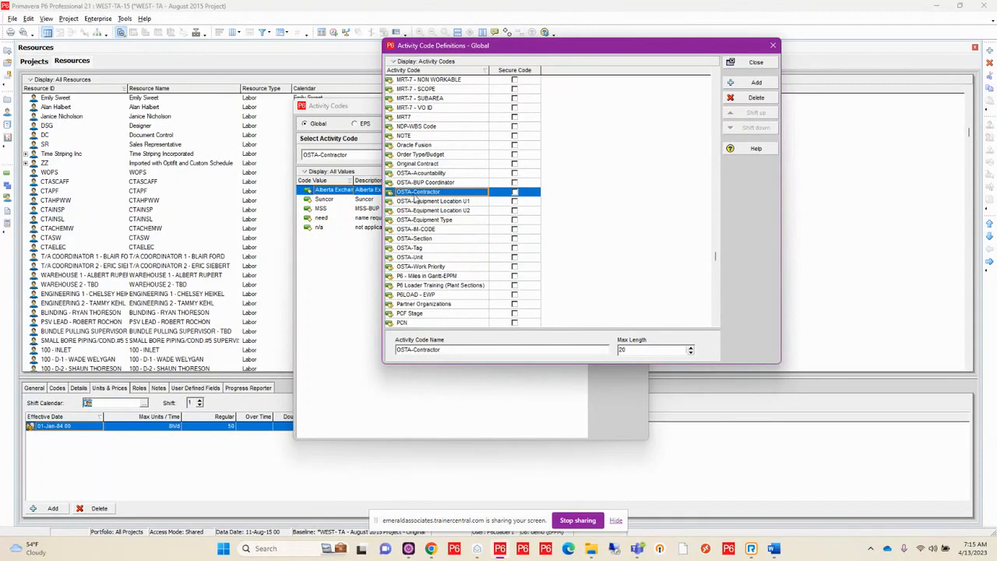
pyautogui.moveTo(716, 256); pyautogui.dragTo(728, 280)
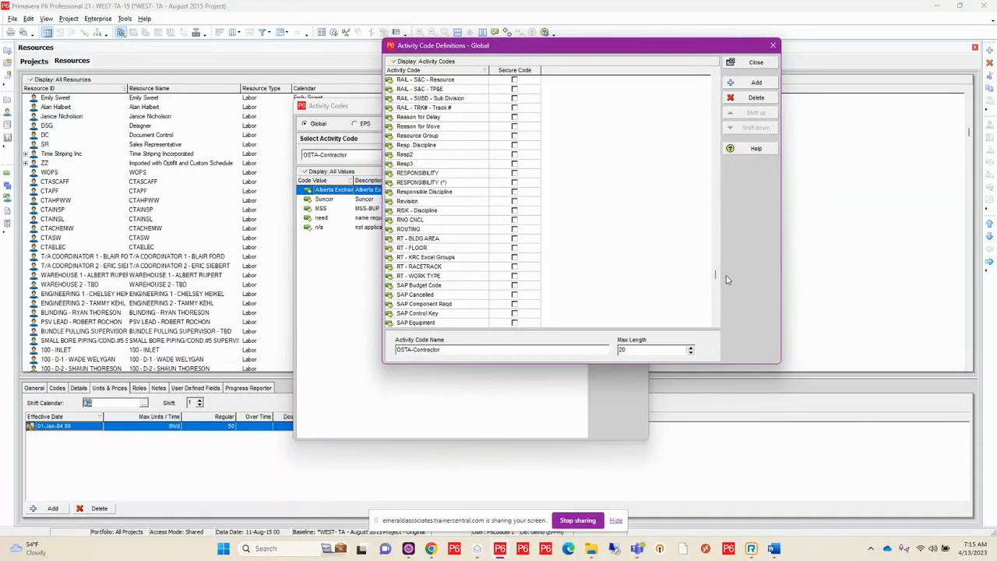
# Look further through the SAP global activity codes, and close both the code definitions and the activity codes
pyautogui.scroll(-5, 648, 210)
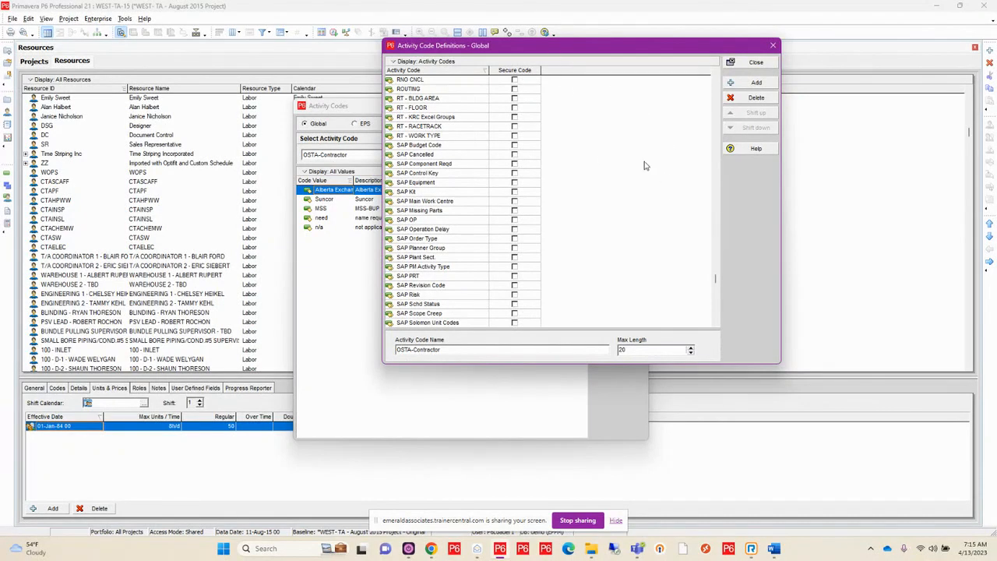
pyautogui.click(756, 64)
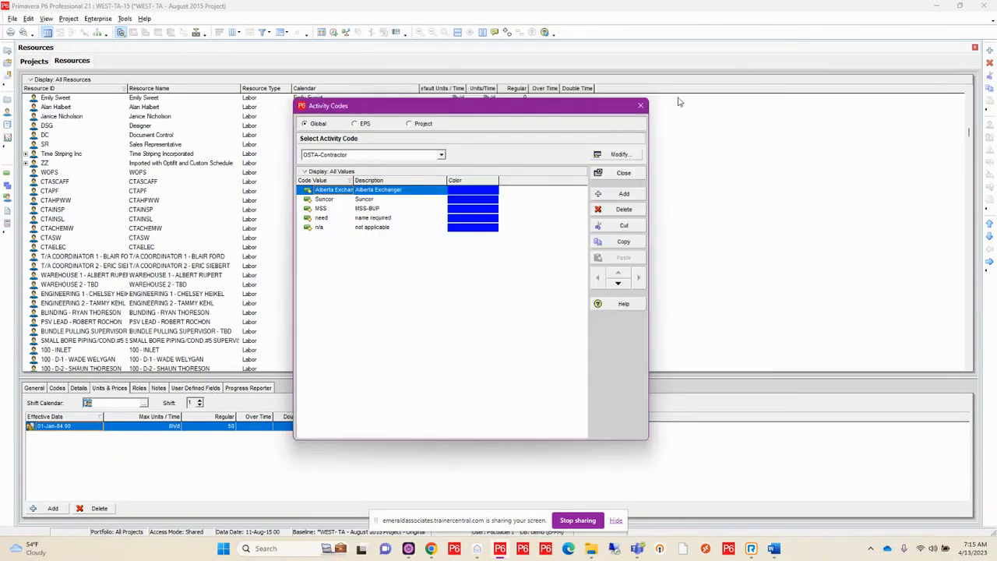
pyautogui.click(640, 106)
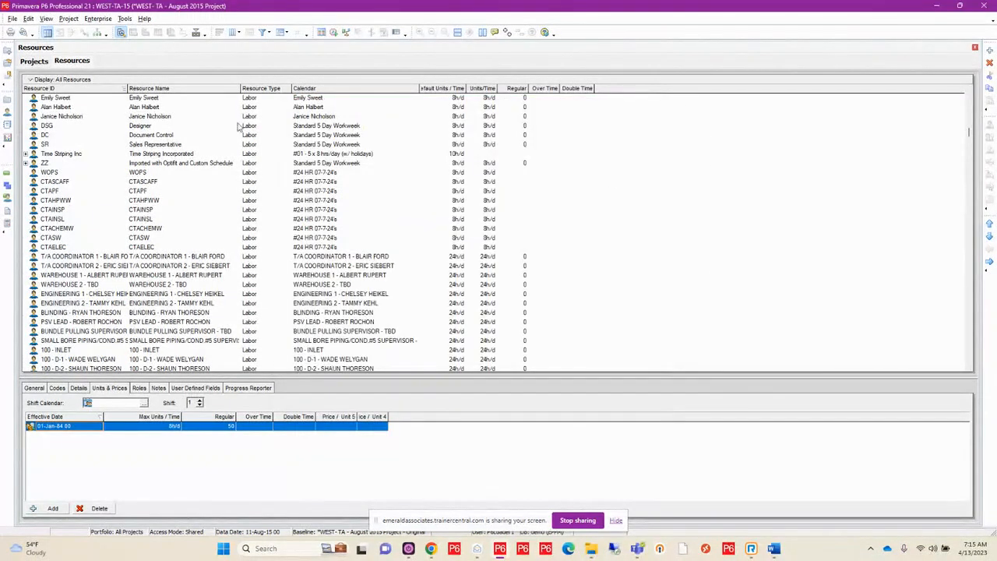
pyautogui.click(12, 18)
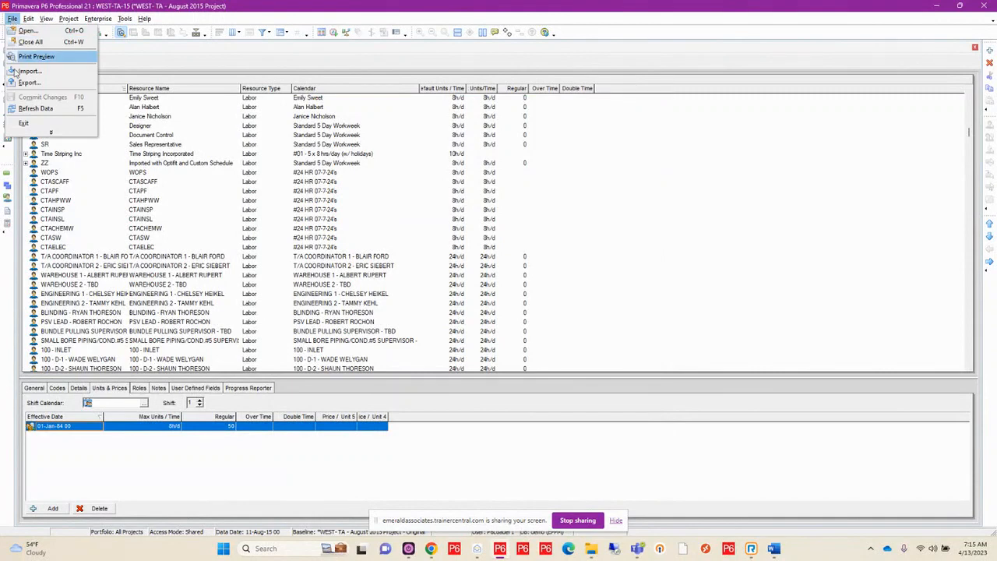
pyautogui.click(26, 73)
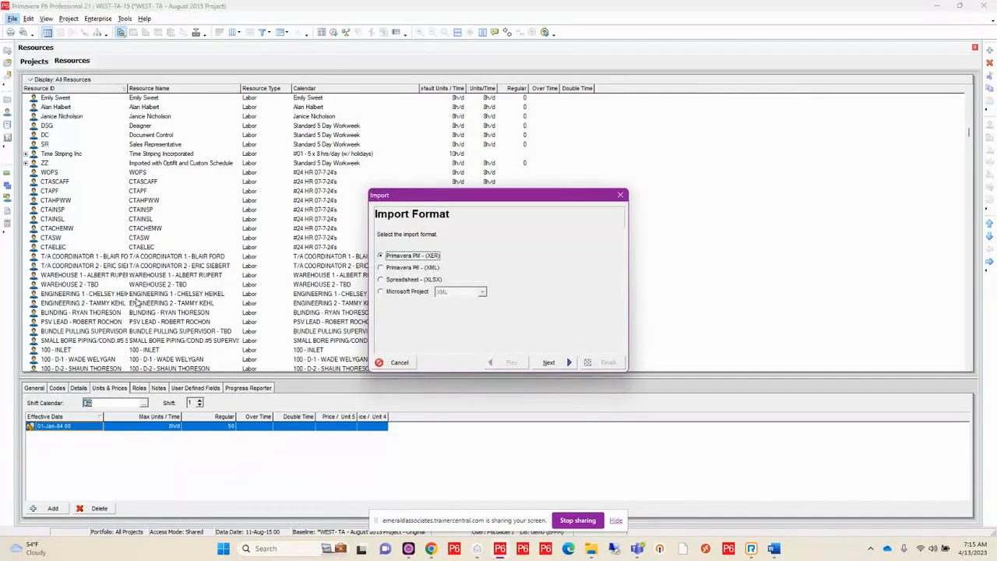
pyautogui.click(549, 362)
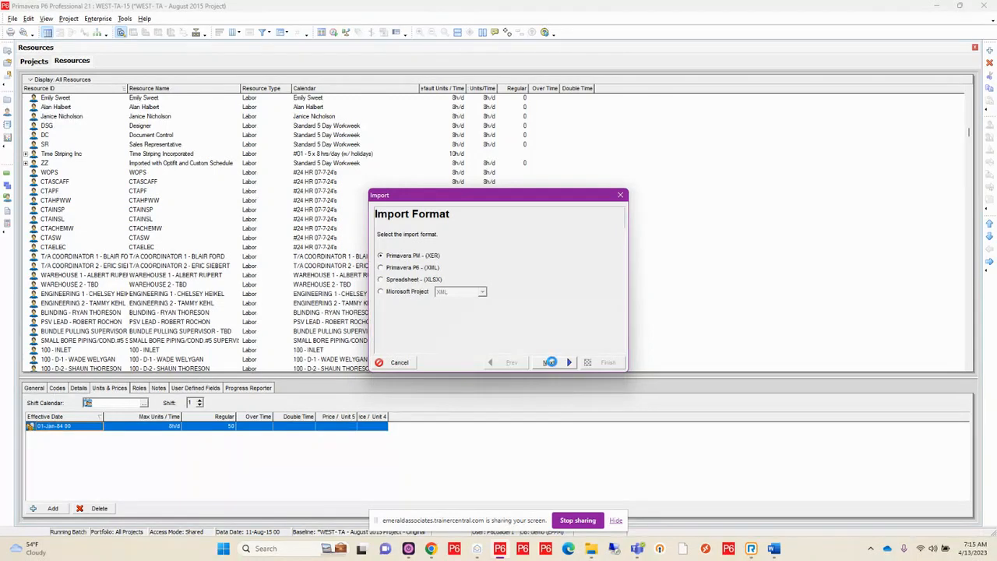
pyautogui.click(550, 362)
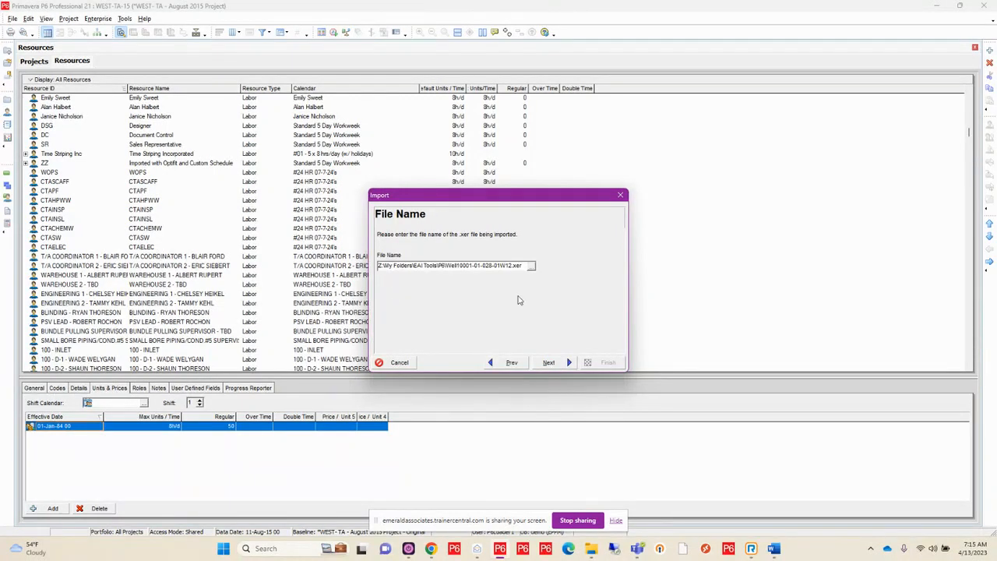
pyautogui.click(550, 363)
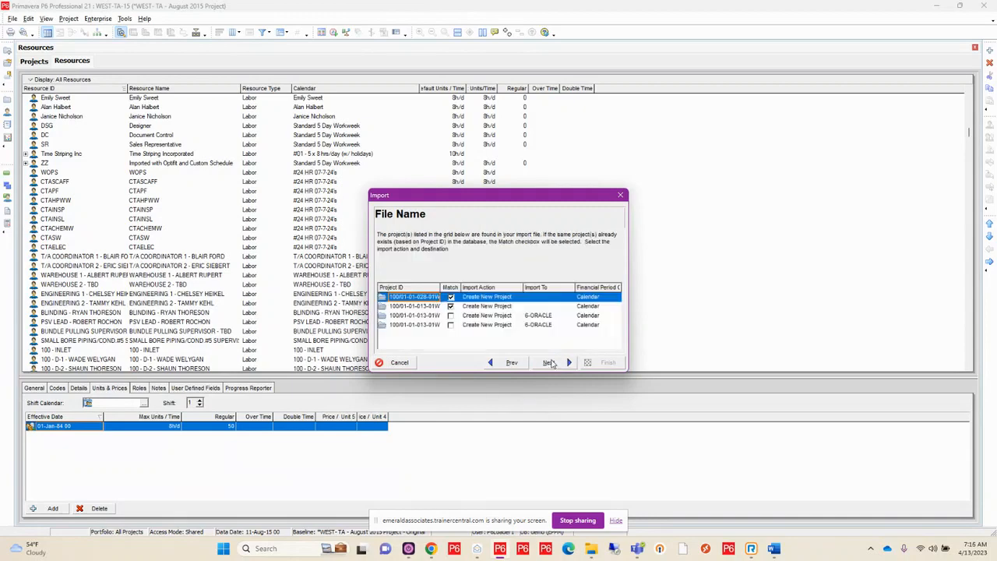
pyautogui.click(550, 363)
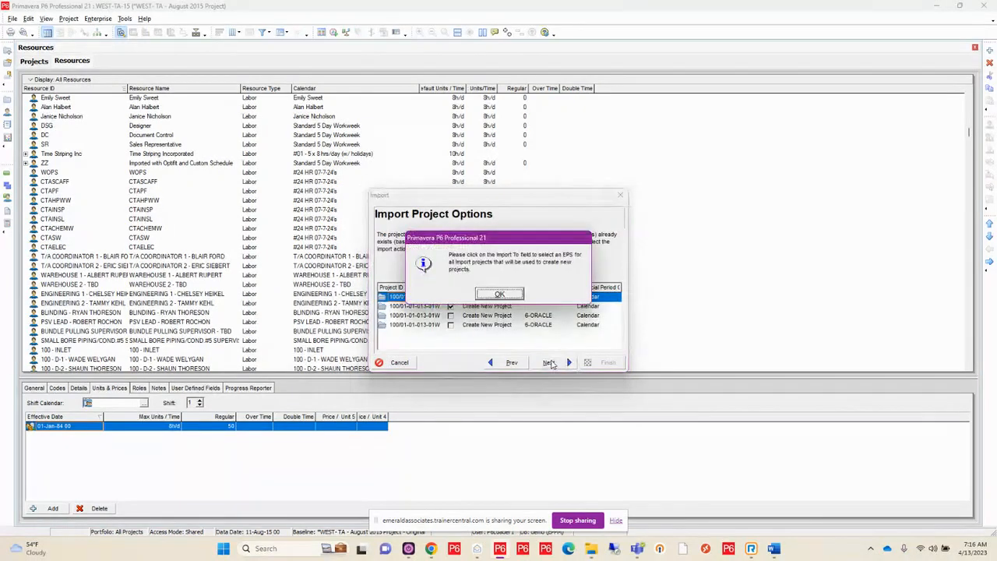
pyautogui.click(511, 294)
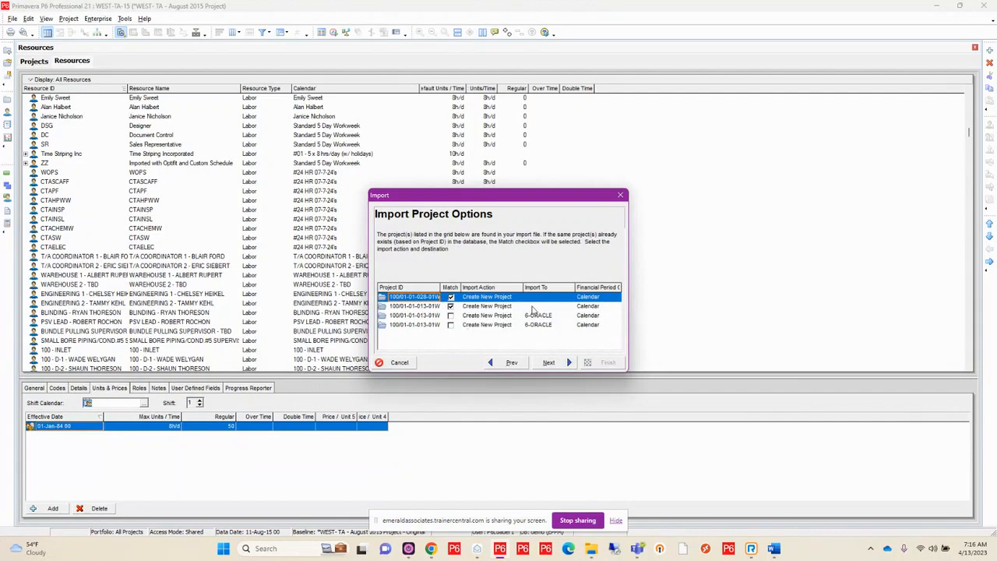
# Set the import action of the third and fourth projects in the import file to Ignore this Project
pyautogui.click(487, 317)
pyautogui.click(487, 318)
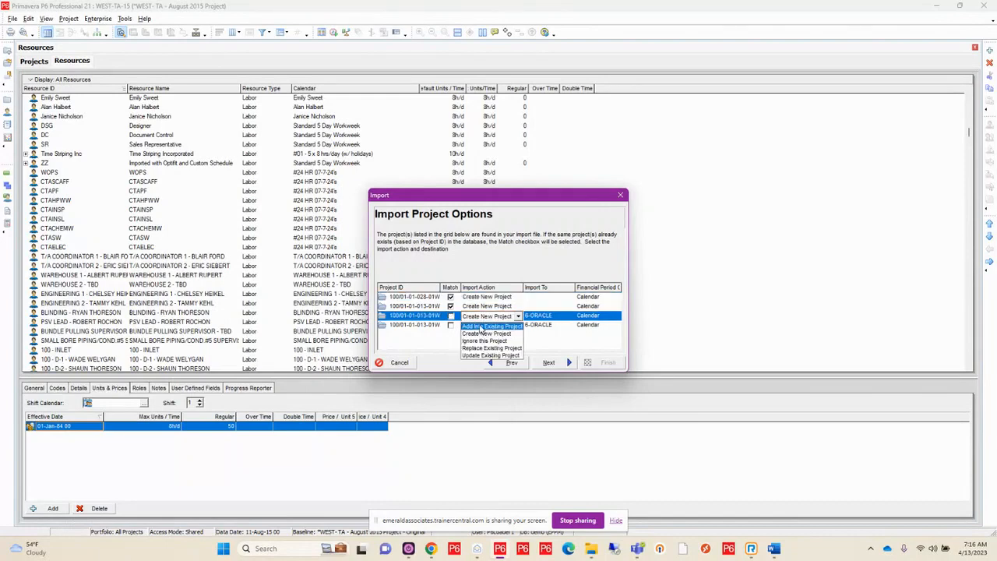
pyautogui.click(483, 342)
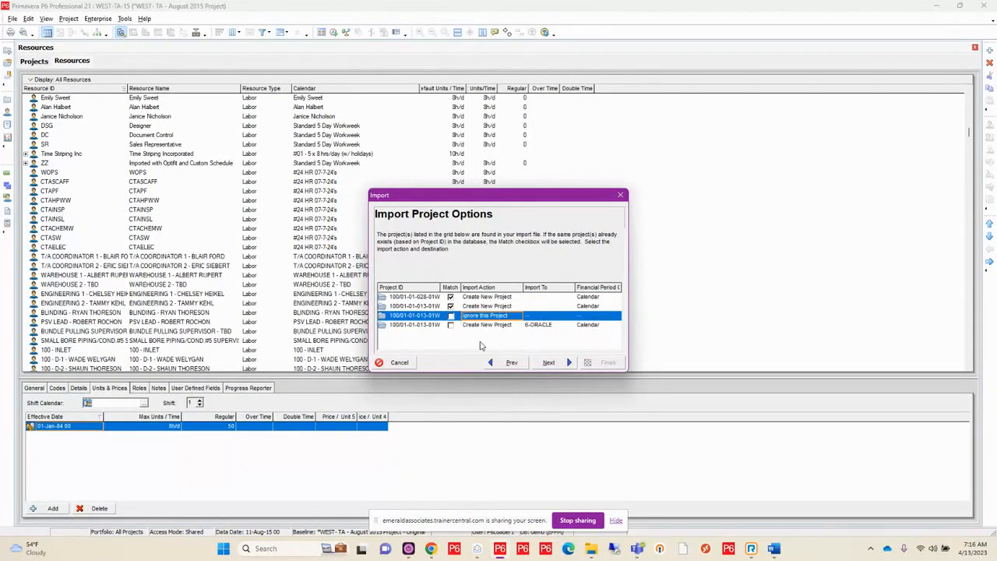
pyautogui.click(481, 325)
pyautogui.click(481, 329)
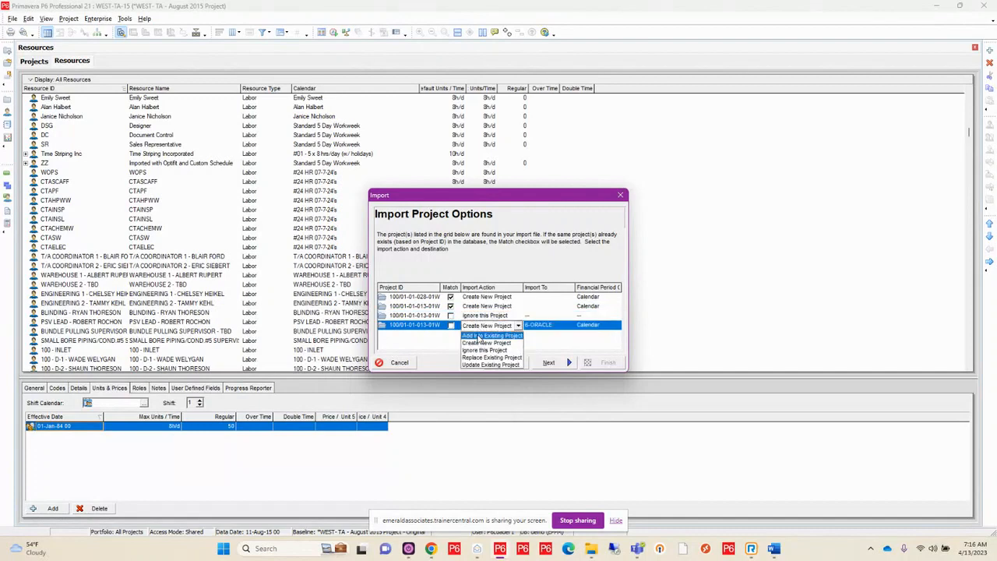
pyautogui.click(480, 353)
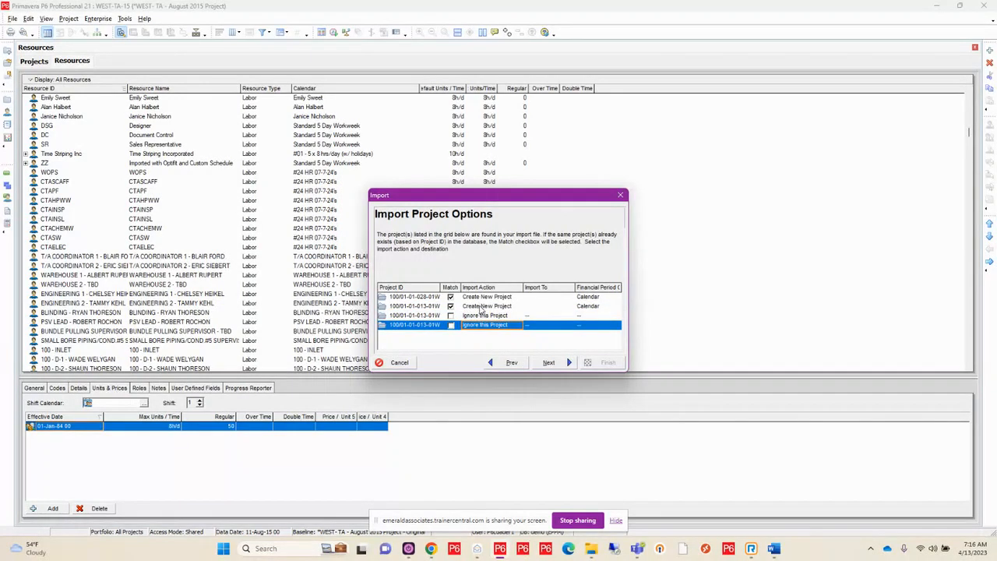
# Import the first project into the 1-EAI-TOOLS EPS and set the second project's import action to Ignore this Project
pyautogui.doubleClick(545, 296)
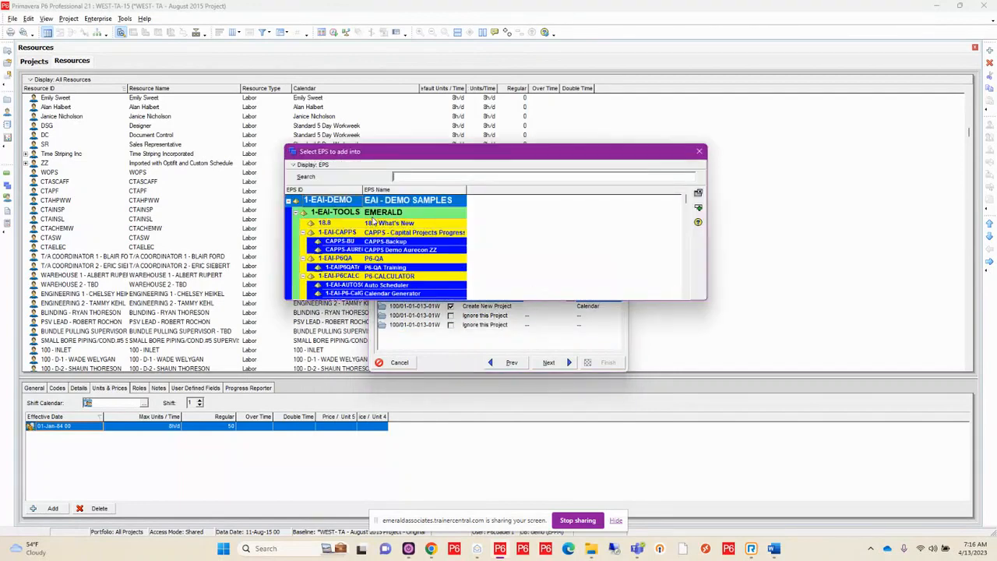
pyautogui.doubleClick(373, 213)
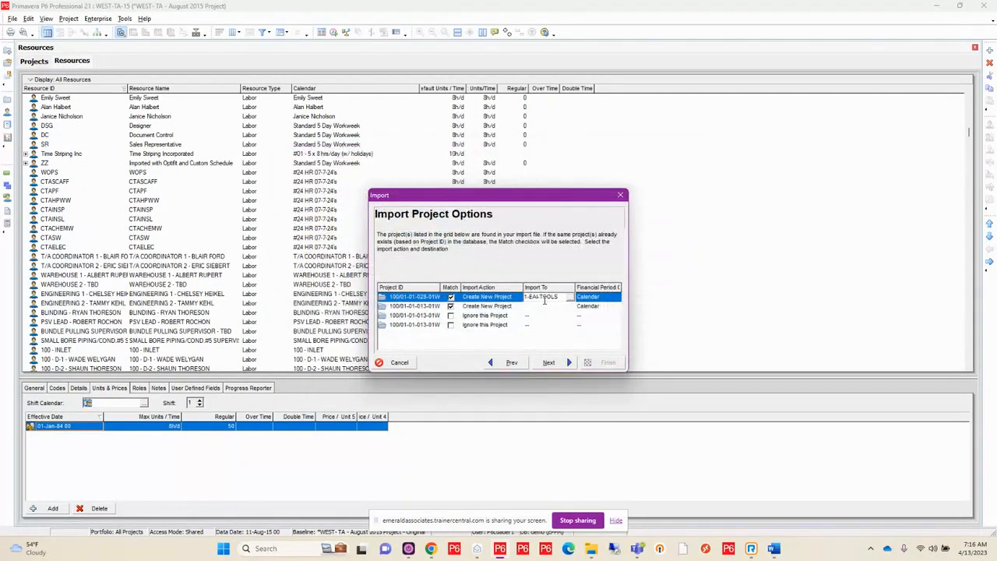
pyautogui.click(508, 307)
pyautogui.click(503, 307)
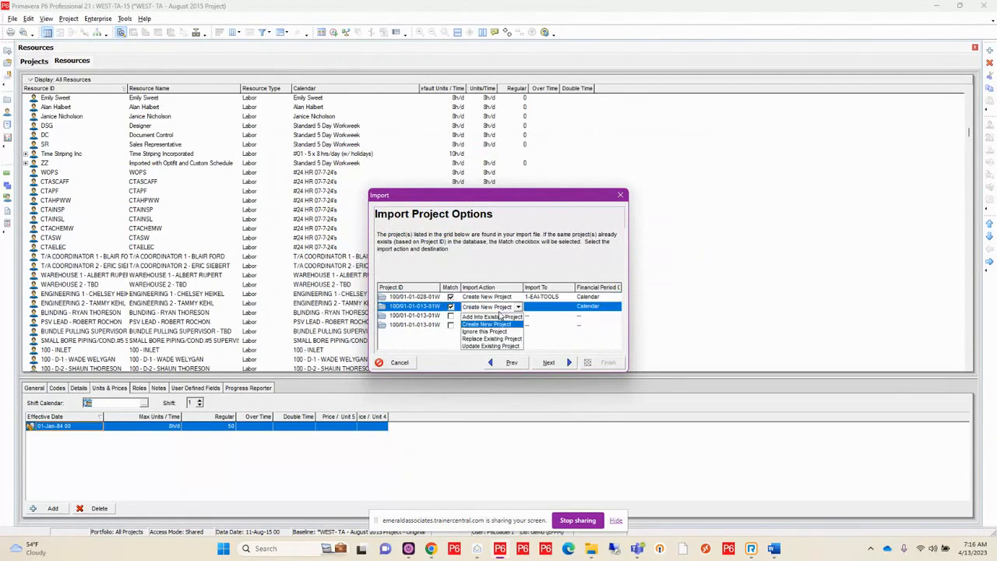
pyautogui.click(496, 331)
pyautogui.click(540, 362)
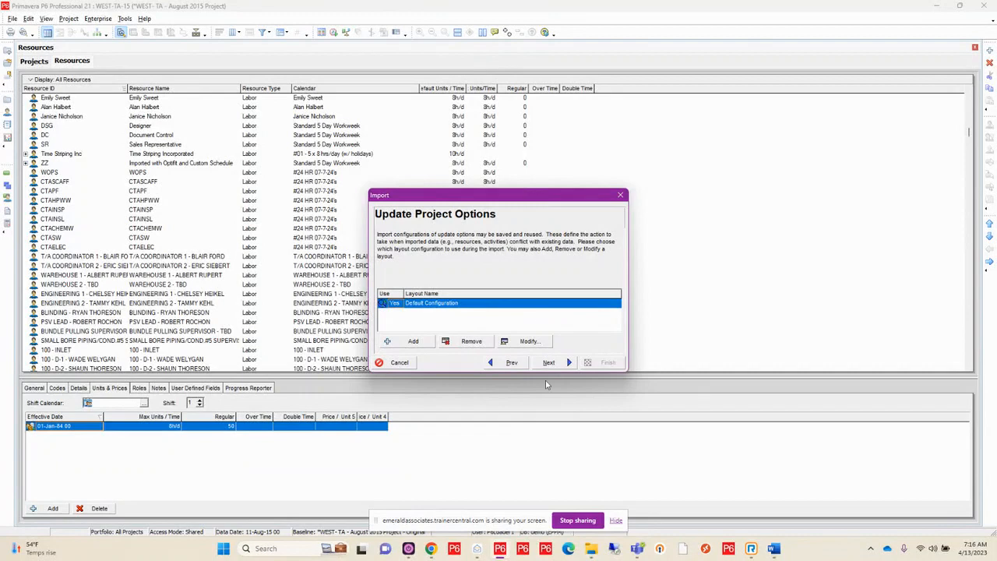
# Review the actions per data type in the Default Configuration for imports, enlarging its window, and close it without changes
pyautogui.click(528, 343)
pyautogui.moveTo(638, 287); pyautogui.dragTo(730, 286)
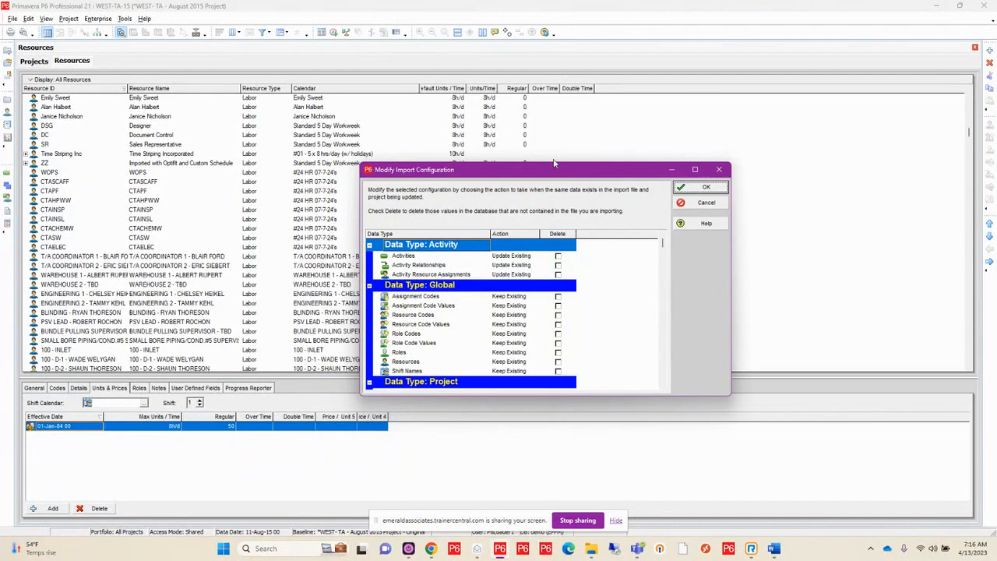
pyautogui.moveTo(553, 163); pyautogui.dragTo(554, 77)
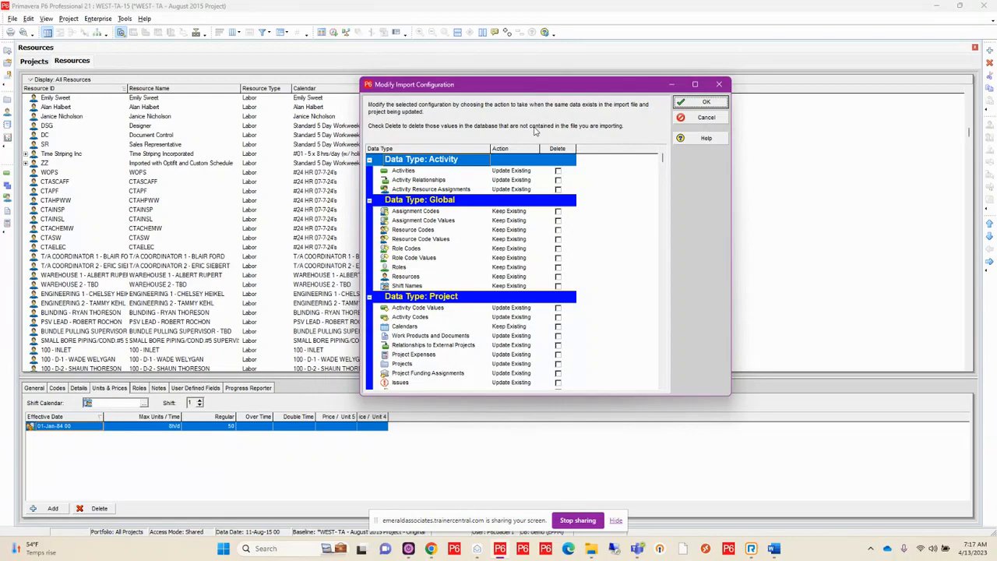
pyautogui.click(720, 84)
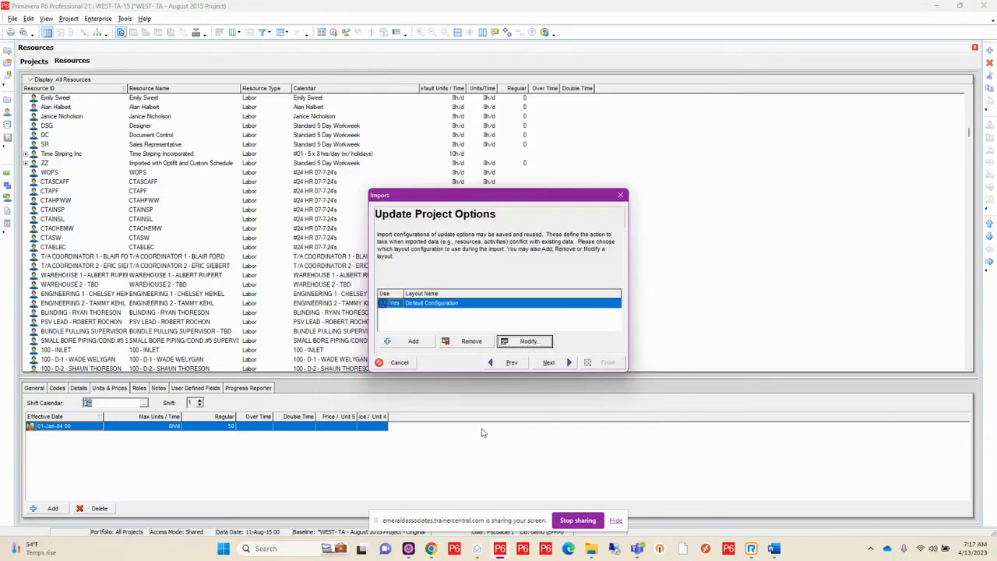
# Cancel the project import and exit Primavera P6 Professional 21
pyautogui.click(393, 365)
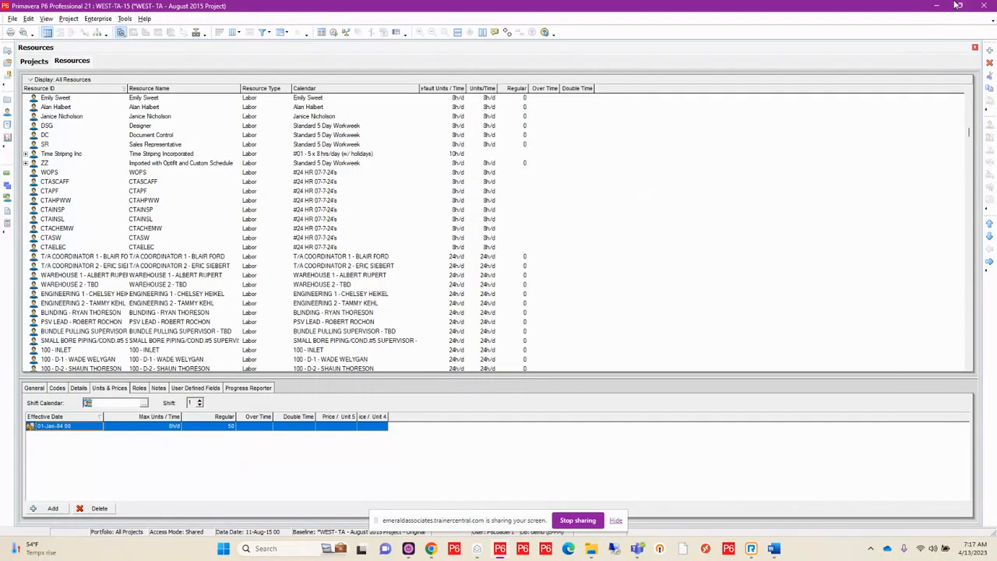
pyautogui.click(985, 6)
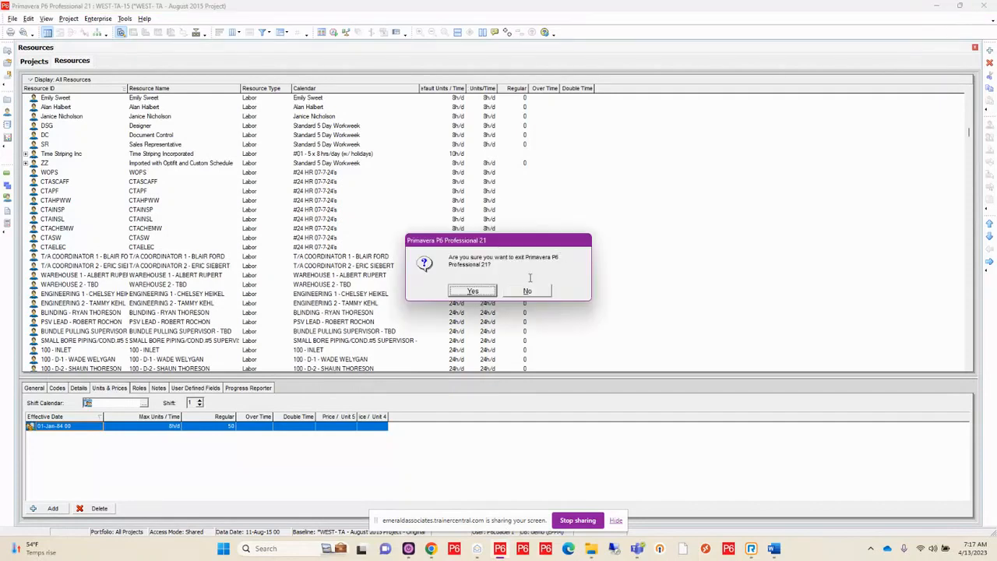
pyautogui.click(474, 290)
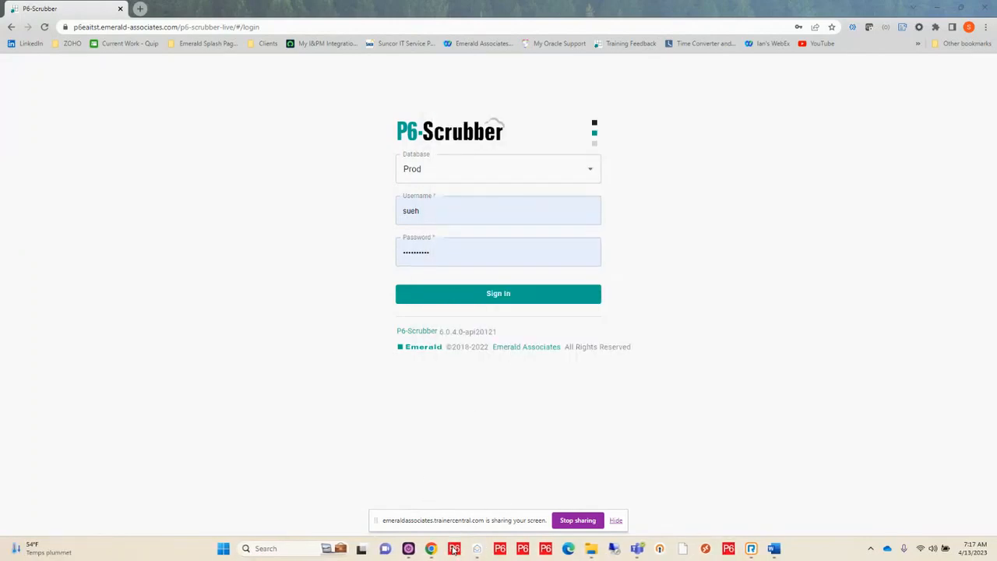
# Open P6 Professional 20, enter the account password, show the advanced login options and try to connect to the EAI Test database
pyautogui.click(454, 549)
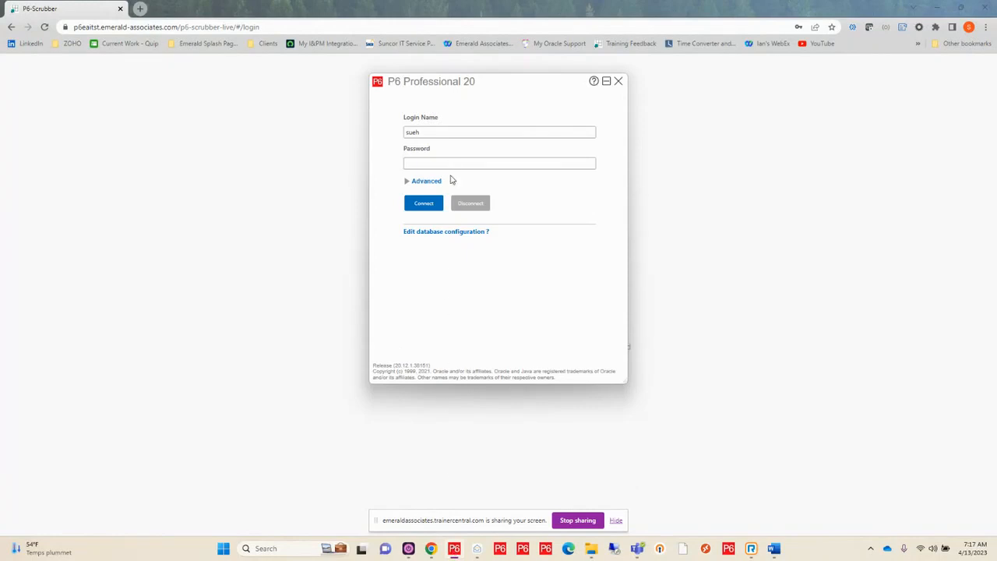
pyautogui.write('••••••••••')
pyautogui.click(407, 183)
pyautogui.click(416, 272)
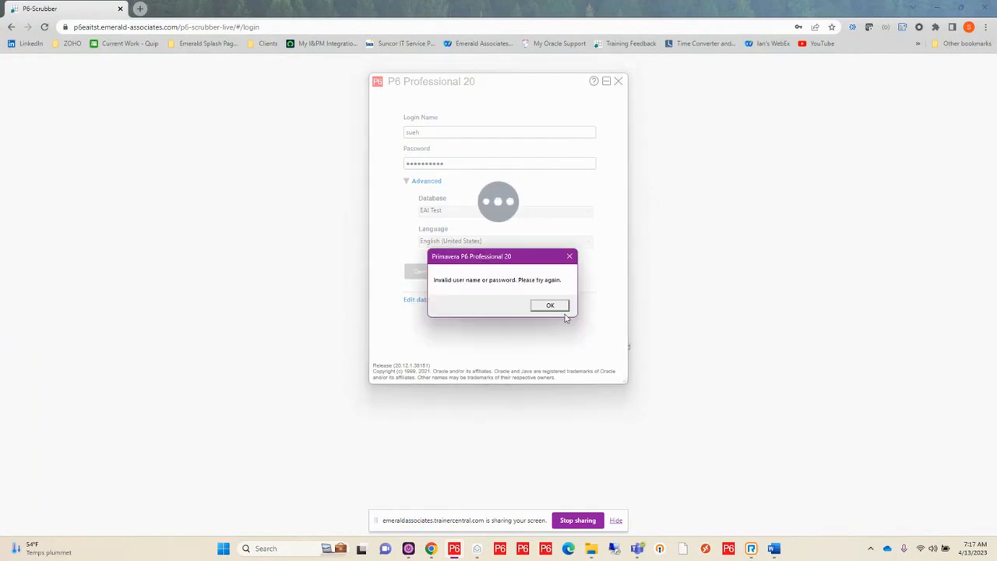
pyautogui.click(551, 305)
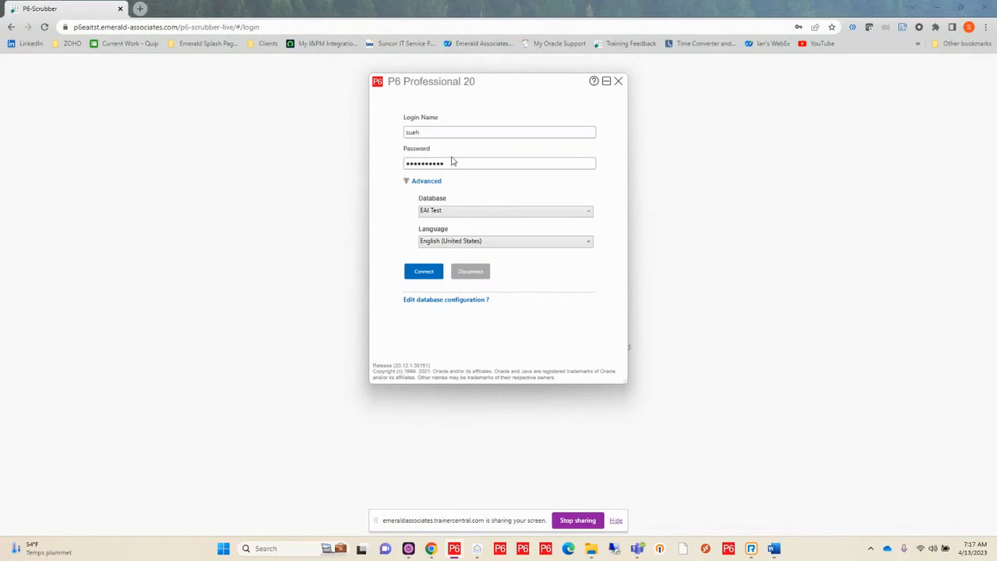
# Replace the account password in the P6 Professional 20 login and connect to the EAI Test database again
pyautogui.moveTo(457, 166); pyautogui.dragTo(369, 164)
pyautogui.write('••••••••••')
pyautogui.click(424, 271)
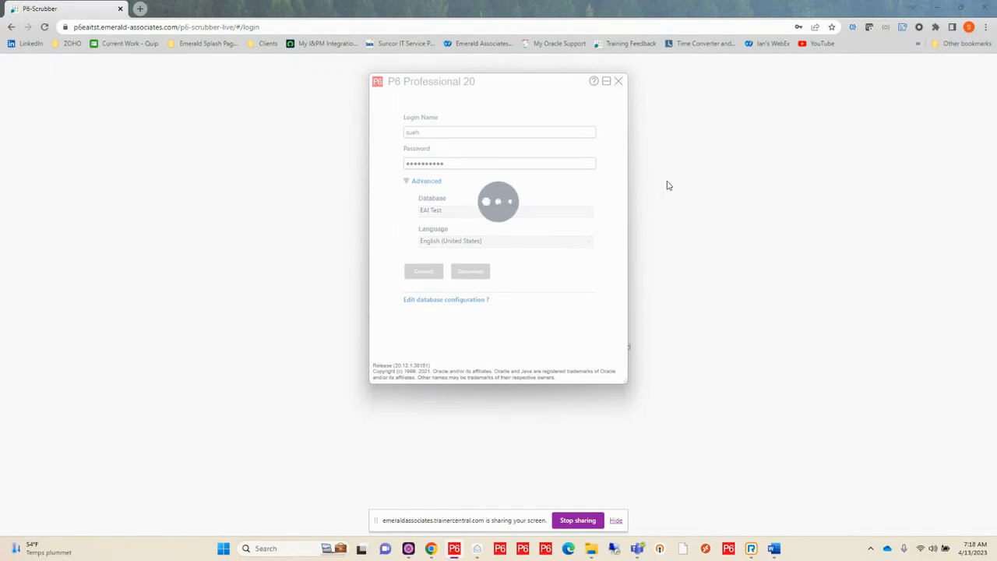
# Switch to the P6-Scrubber login page, select the Prod database and sign in with the prefilled account details
pyautogui.click(148, 289)
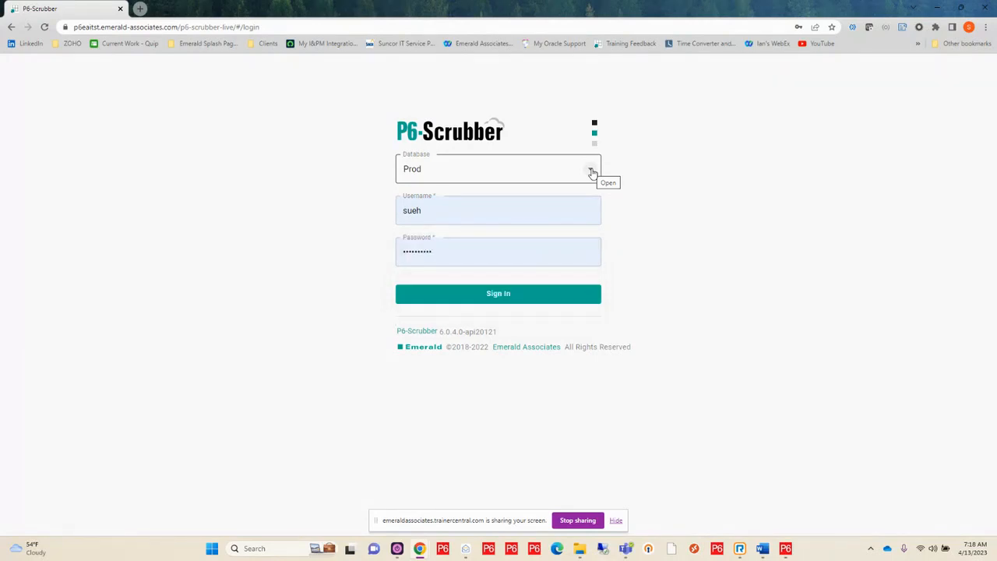
pyautogui.click(592, 172)
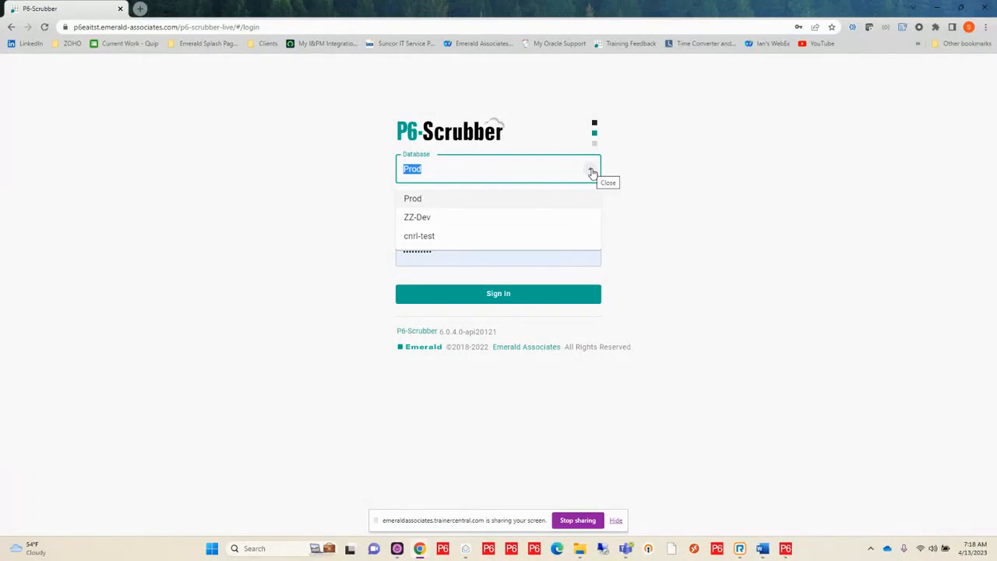
pyautogui.click(491, 201)
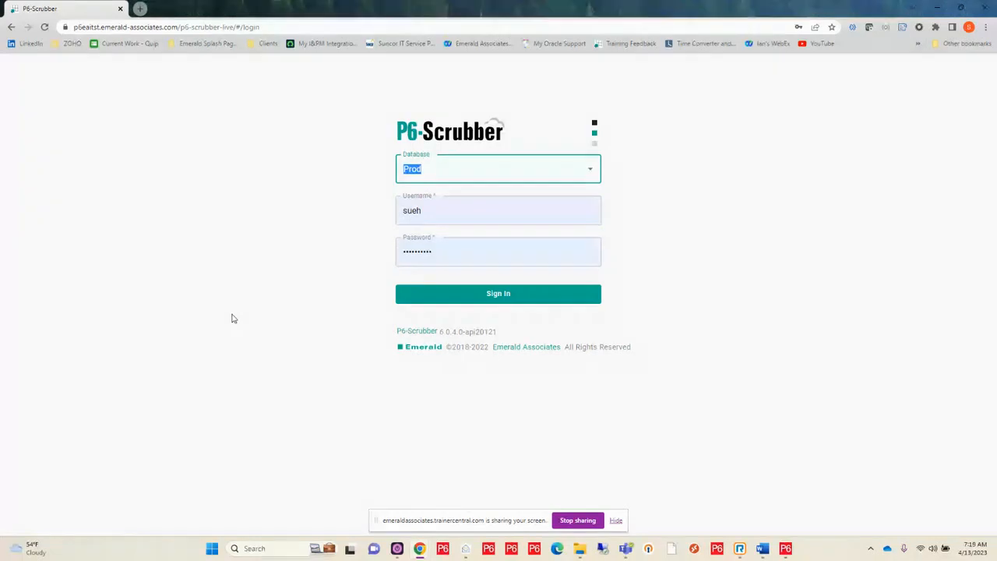
pyautogui.click(470, 296)
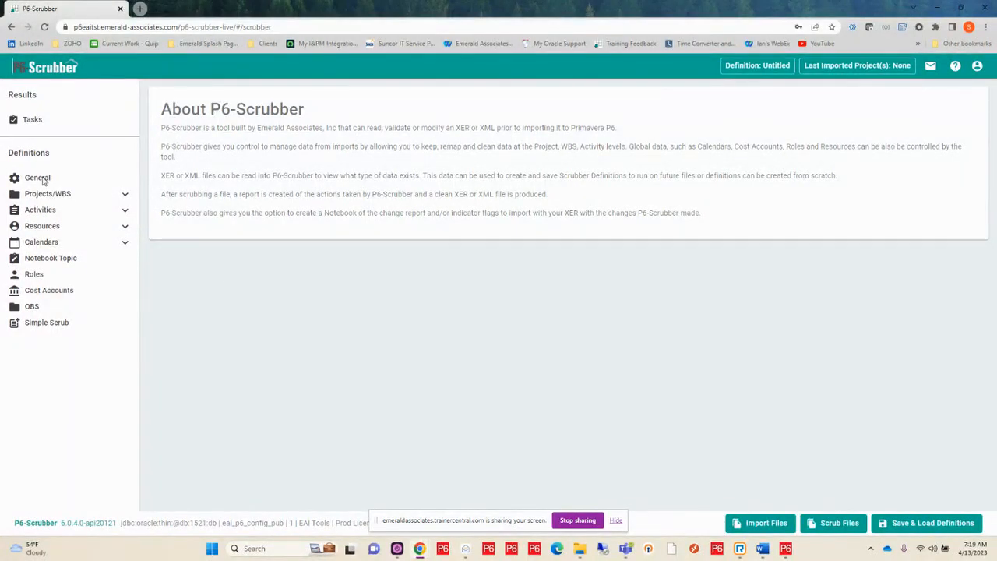
# Expand the Projects/WBS, Activities, Resources and Calendars definitions, and open the ID/Name settings for Projects/WBS
pyautogui.click(125, 194)
pyautogui.click(125, 260)
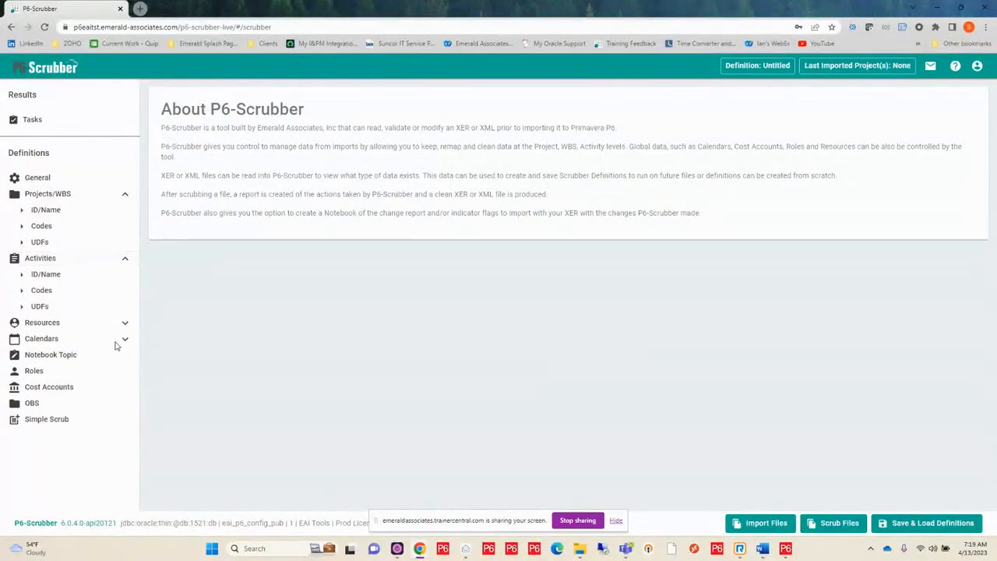
pyautogui.click(125, 324)
pyautogui.click(124, 404)
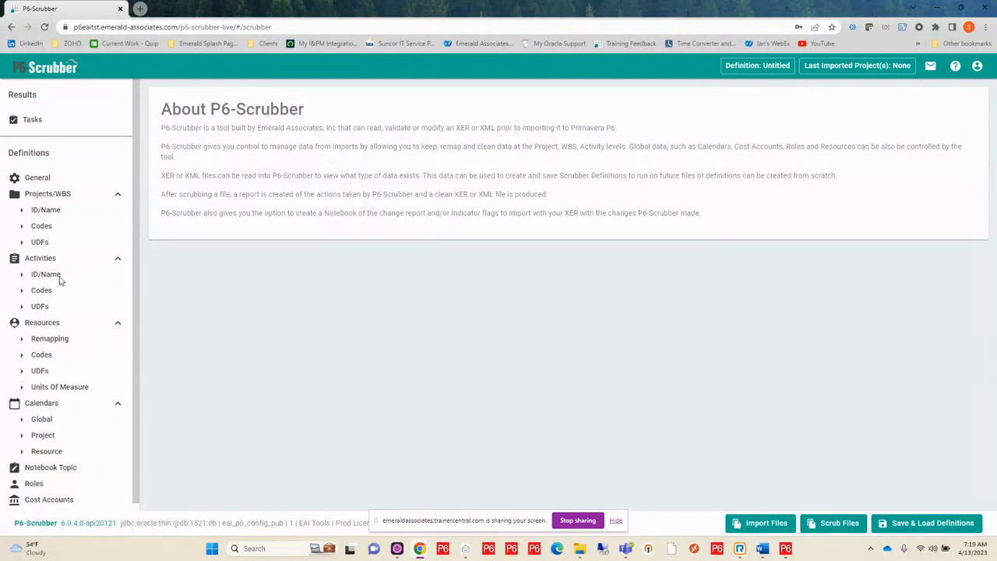
pyautogui.click(46, 210)
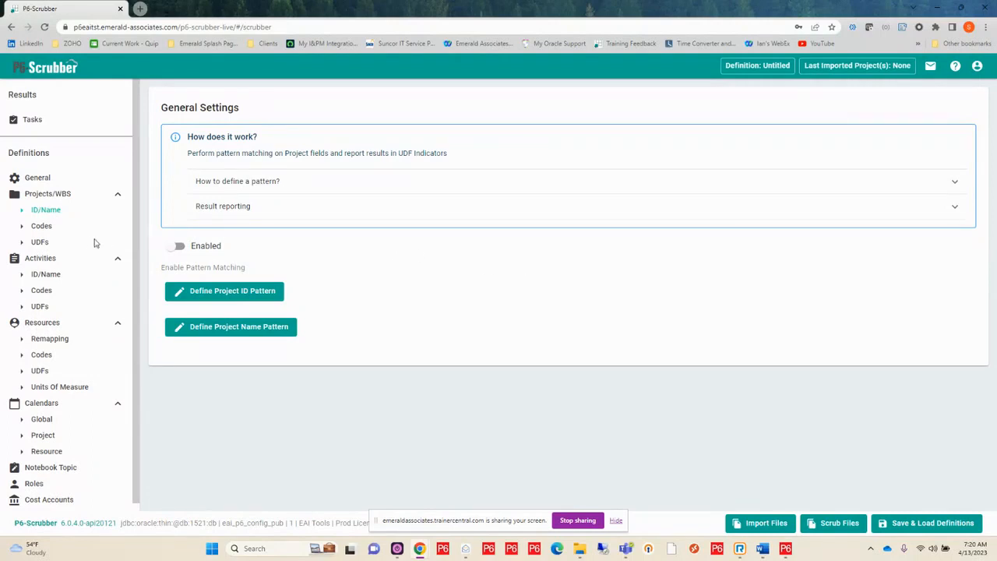
# View the project code settings, then open the activity code settings and enable activity code scrubbing
pyautogui.click(42, 227)
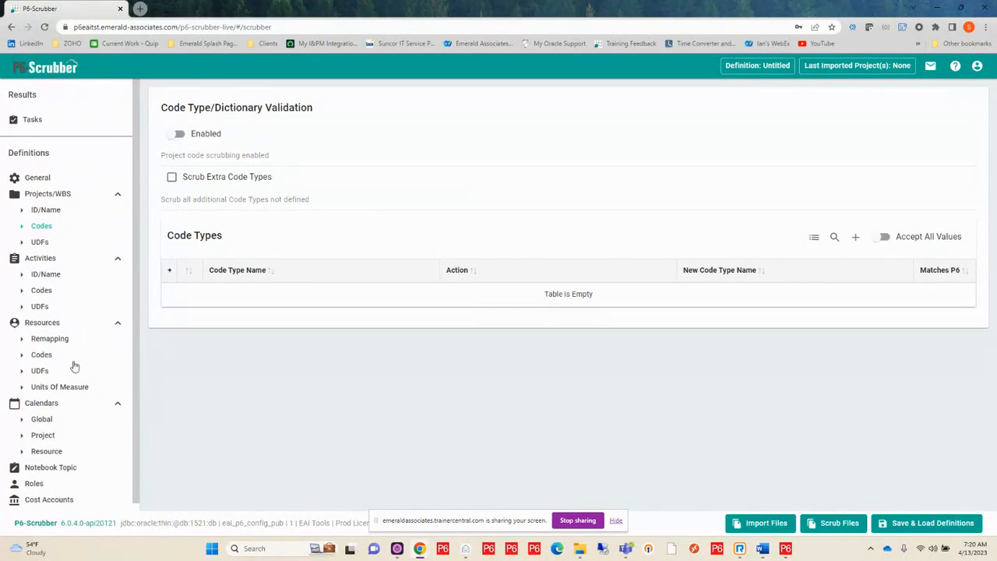
pyautogui.click(52, 294)
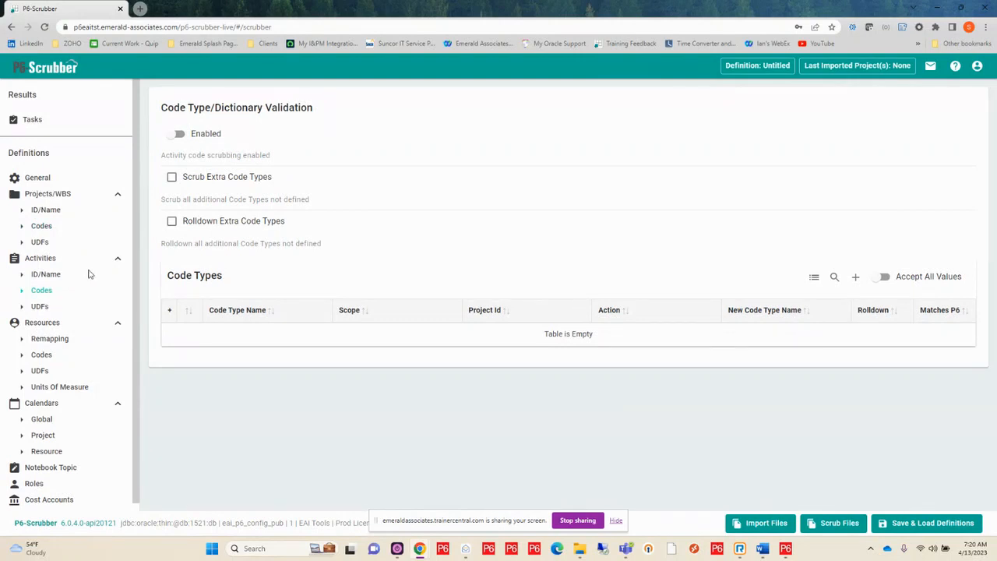
pyautogui.click(174, 137)
# Add a code type row named Vendor to the activity Code Types table, leaving Accept All Values off
pyautogui.click(881, 278)
pyautogui.click(890, 277)
pyautogui.click(857, 281)
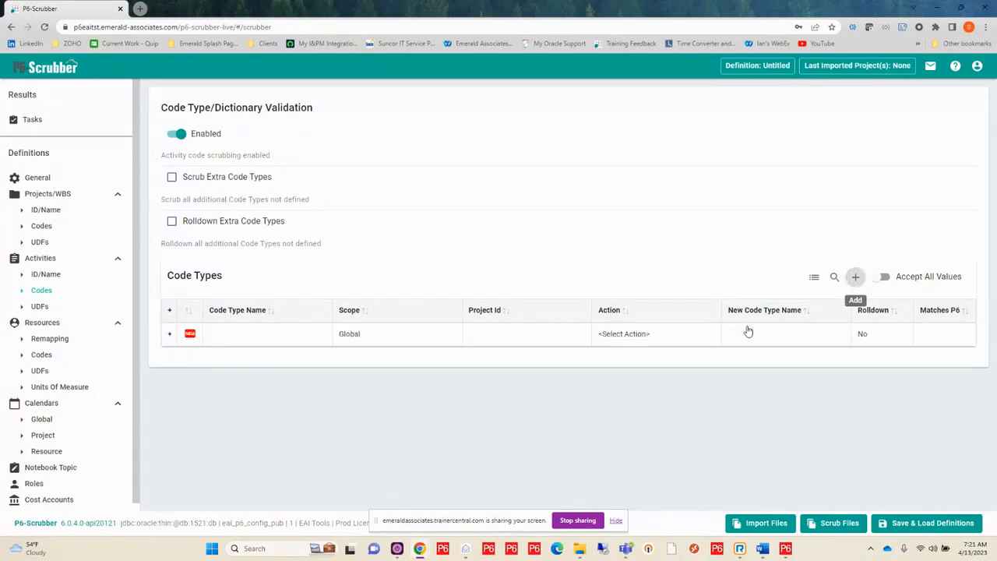
pyautogui.click(261, 337)
pyautogui.write('Vwen')
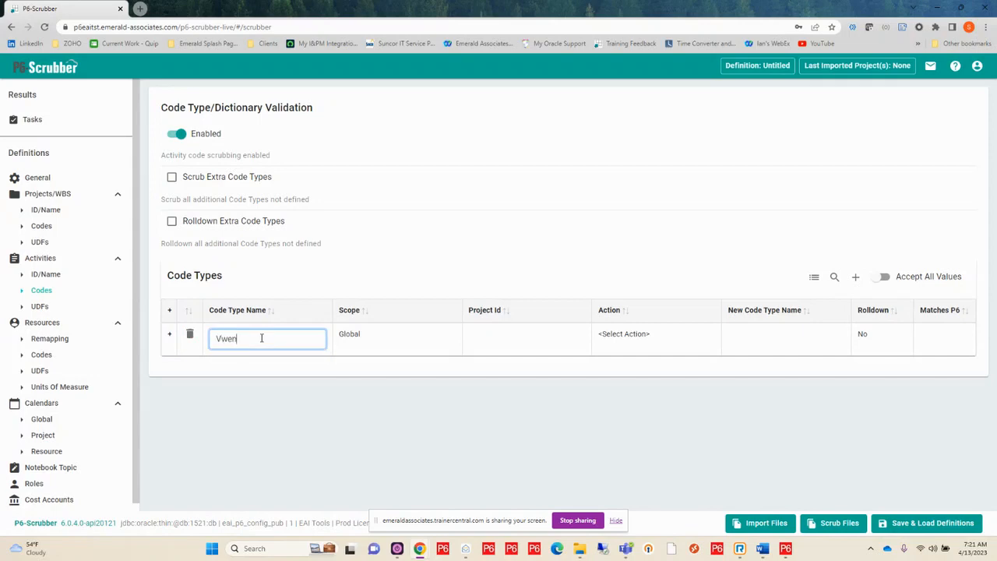
pyautogui.press('BackSpace')
pyautogui.press('BackSpace')
pyautogui.write('endor')
pyautogui.press('Return')
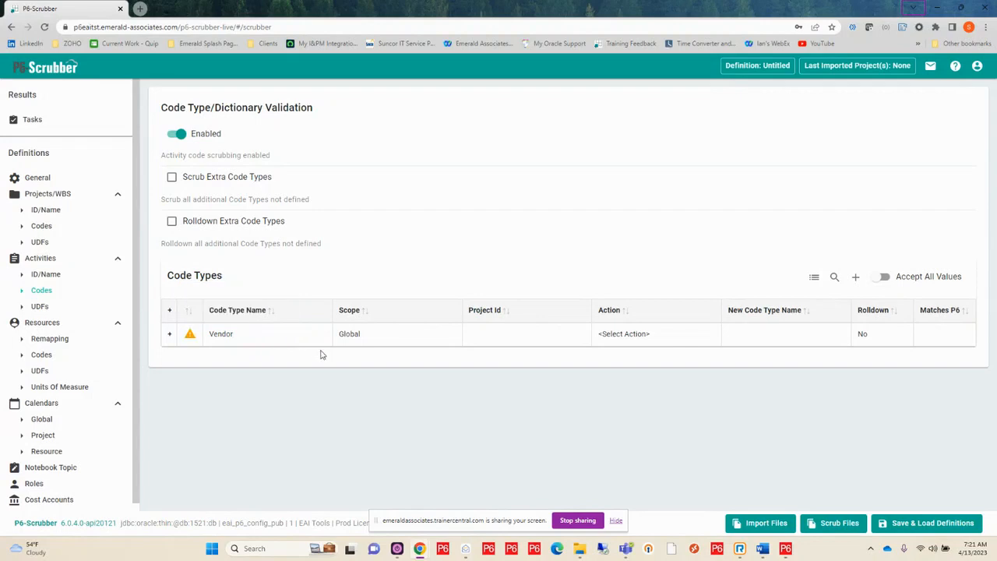
# Check the scope and project ID options of the Vendor code type, keep its Global scope, and set its action to Keep
pyautogui.click(354, 333)
pyautogui.click(382, 339)
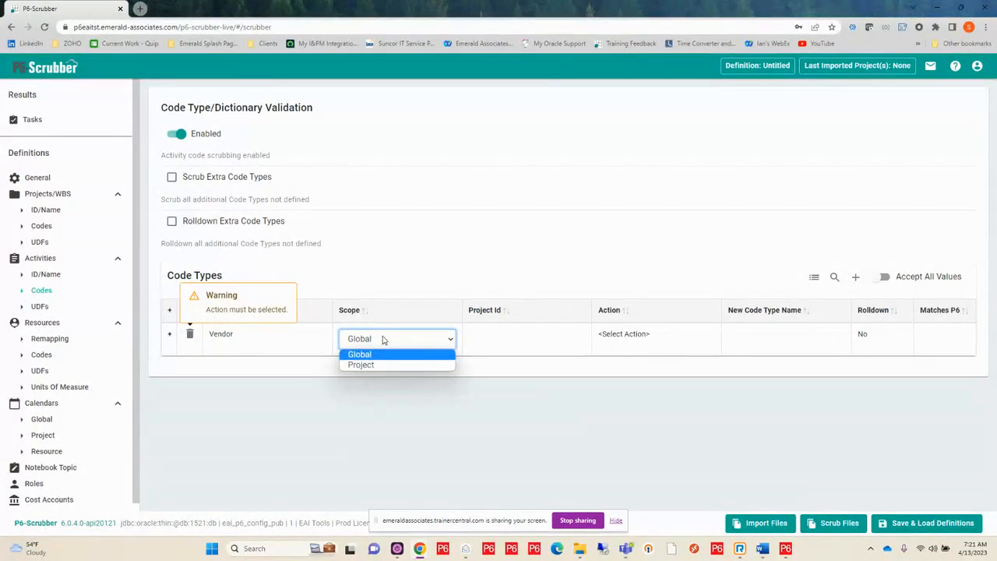
pyautogui.click(511, 337)
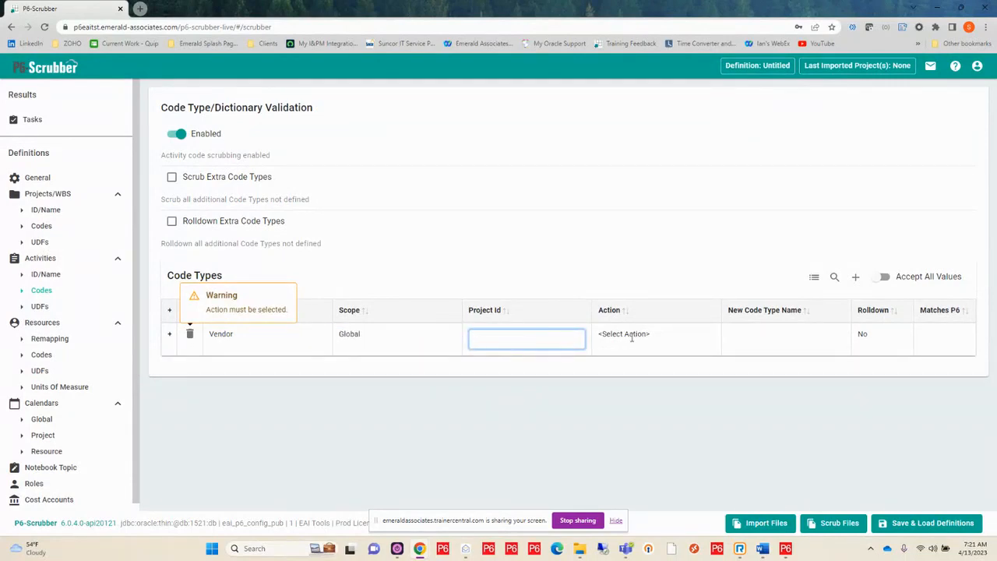
pyautogui.click(632, 333)
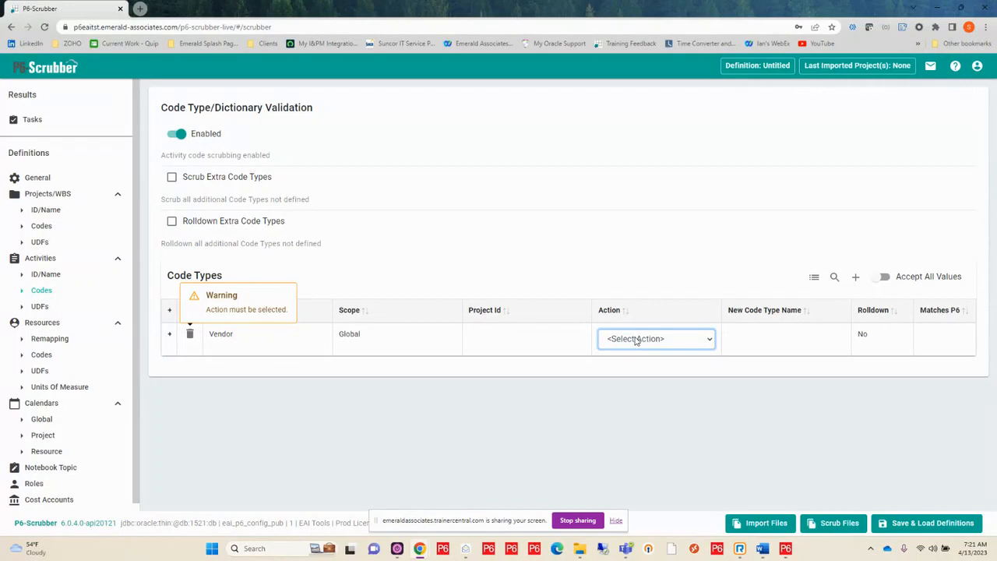
pyautogui.click(637, 339)
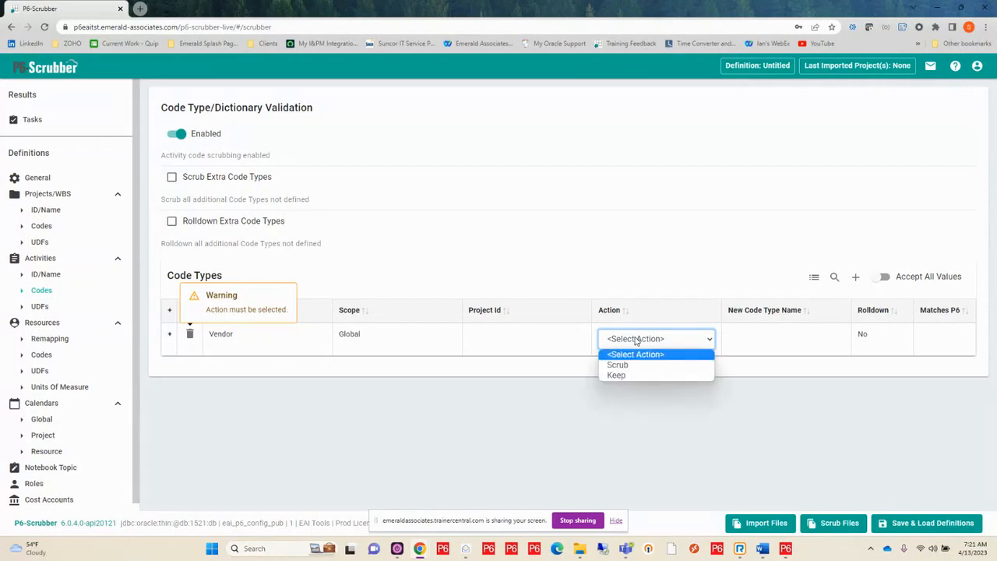
pyautogui.click(630, 377)
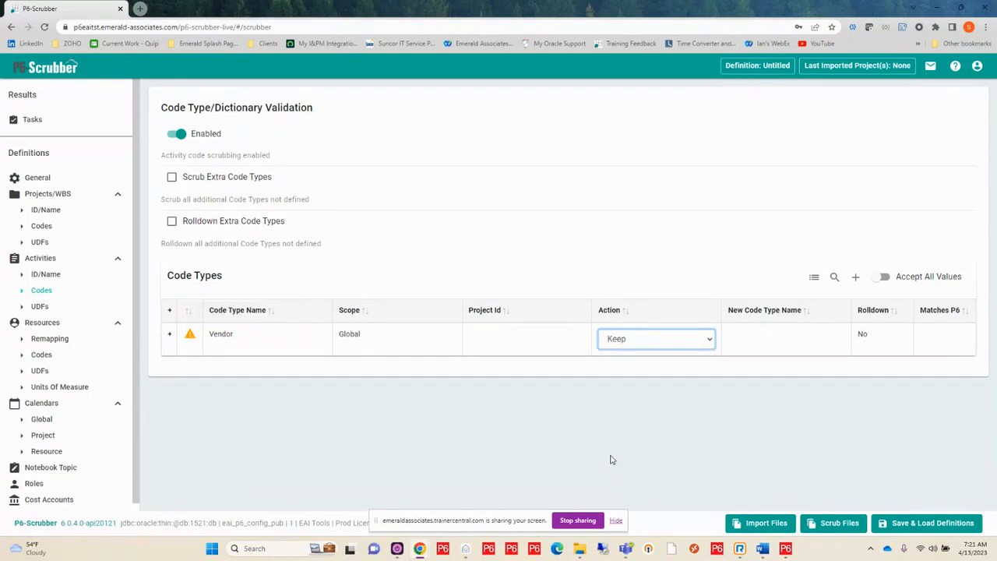
# Look up "ve" in P6, choose Vendor as the new code type name, and expand the row's dictionary
pyautogui.click(768, 336)
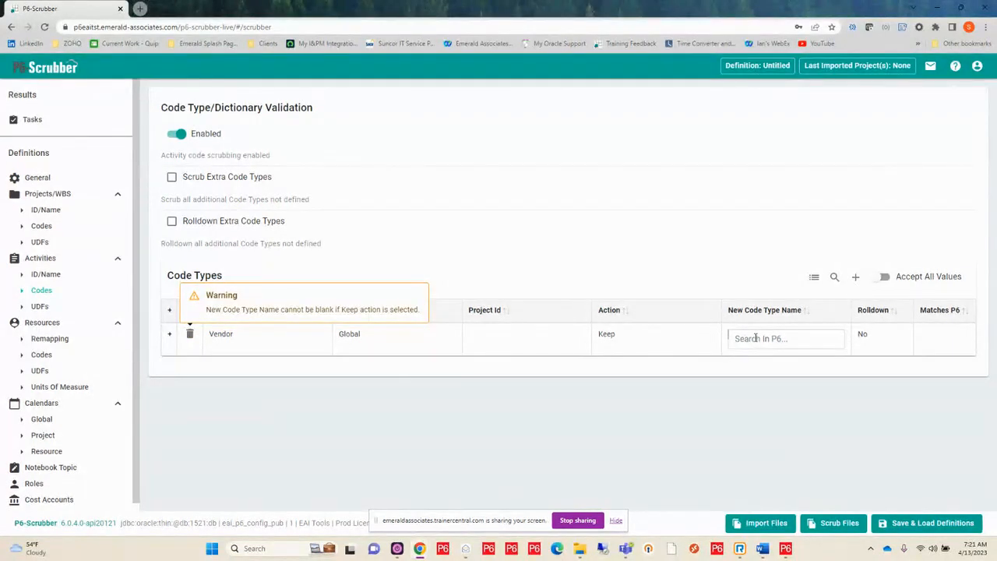
pyautogui.click(755, 337)
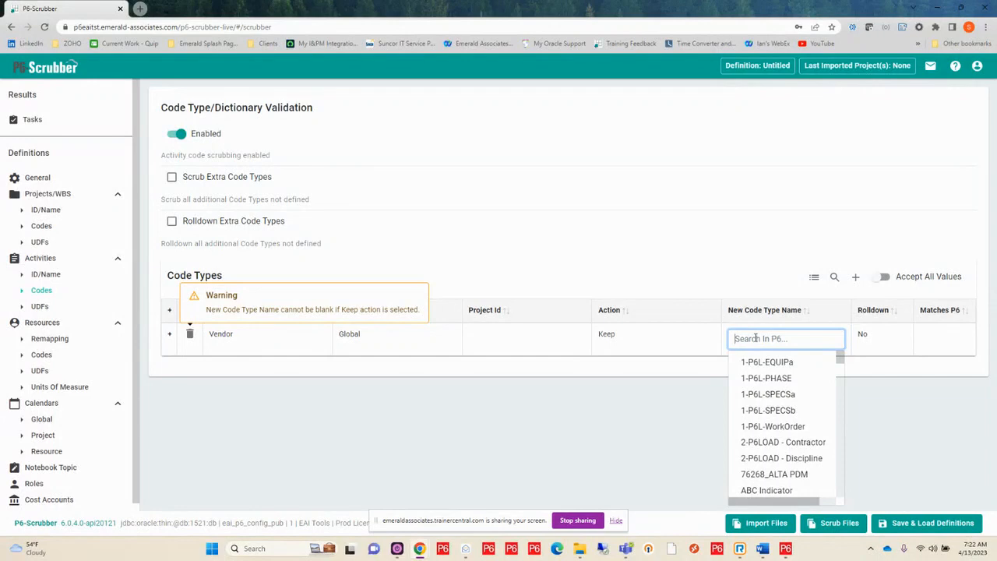
pyautogui.write('ve')
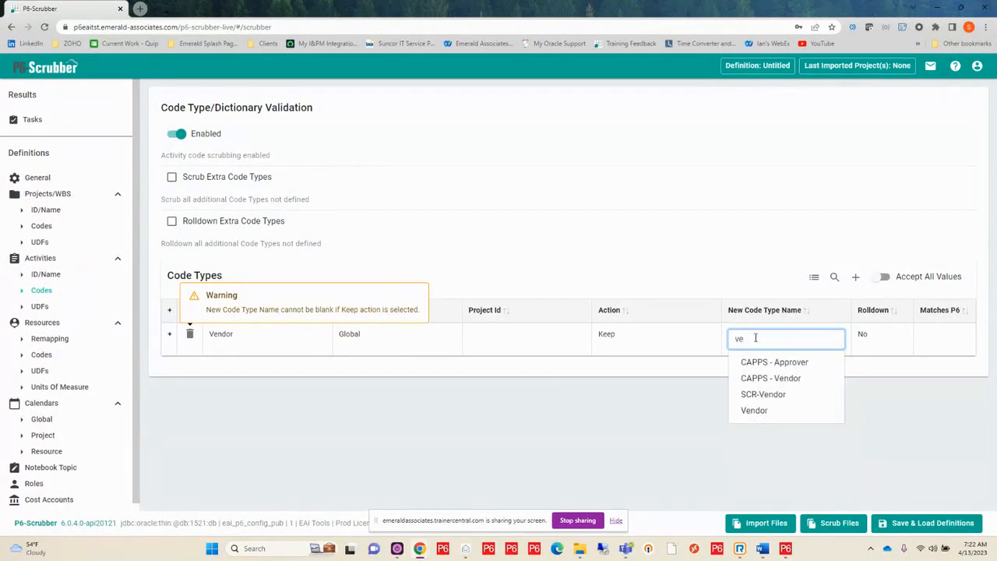
pyautogui.click(752, 410)
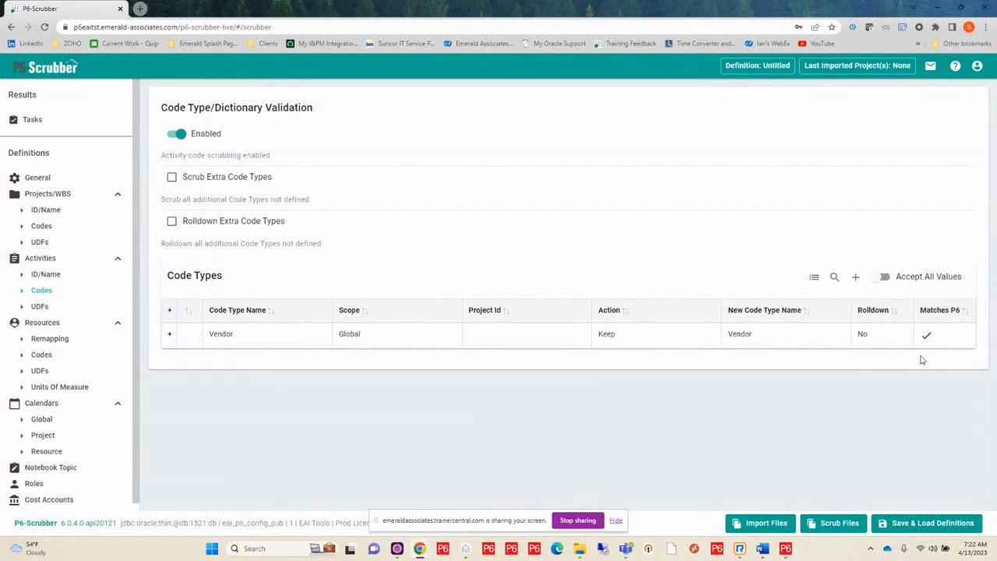
pyautogui.click(169, 333)
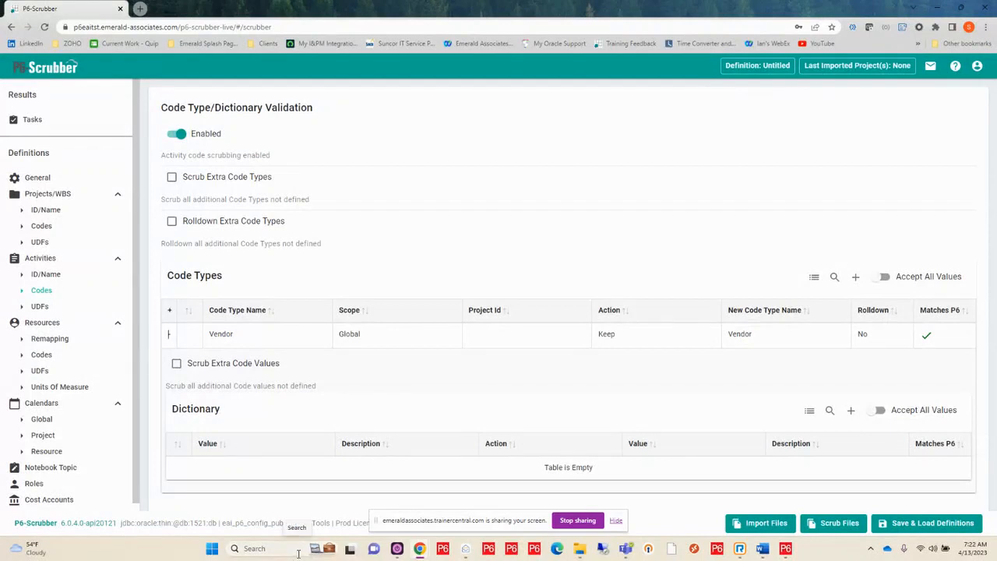
# Switch to P6 Professional, open the enterprise activity codes and filter the global Vendor code to show all values
pyautogui.click(784, 548)
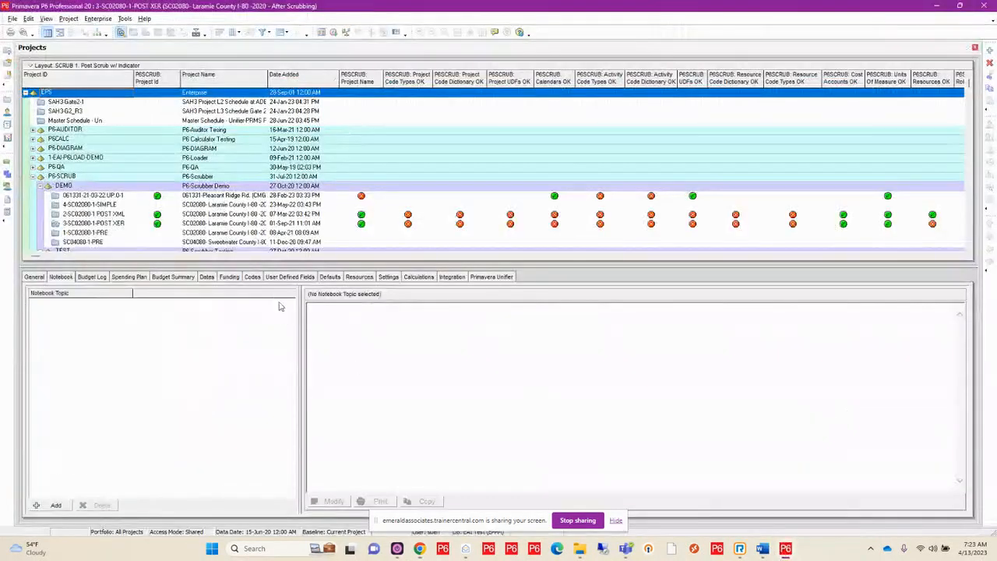
pyautogui.click(96, 20)
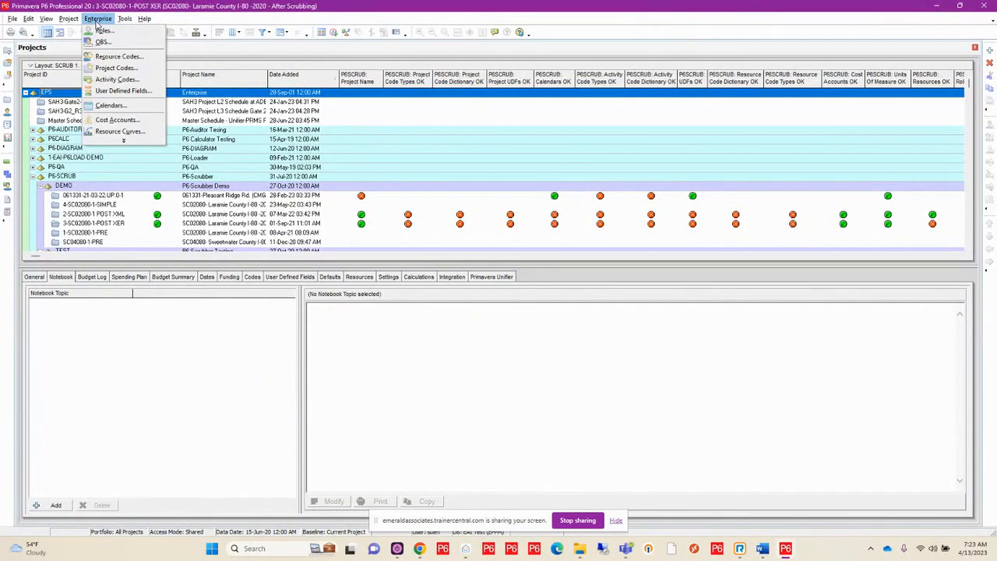
pyautogui.click(115, 81)
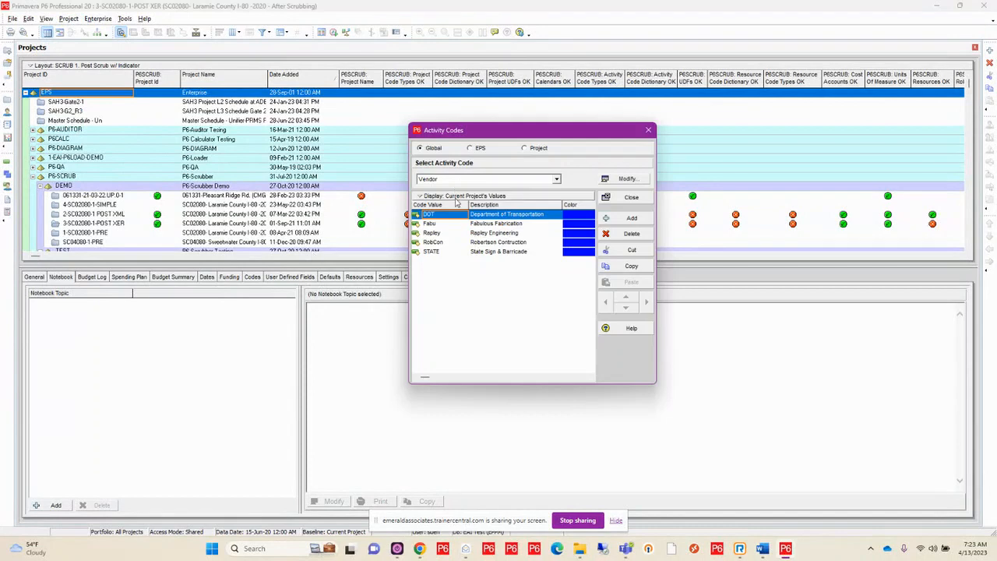
pyautogui.rightClick(420, 204)
pyautogui.moveTo(445, 335)
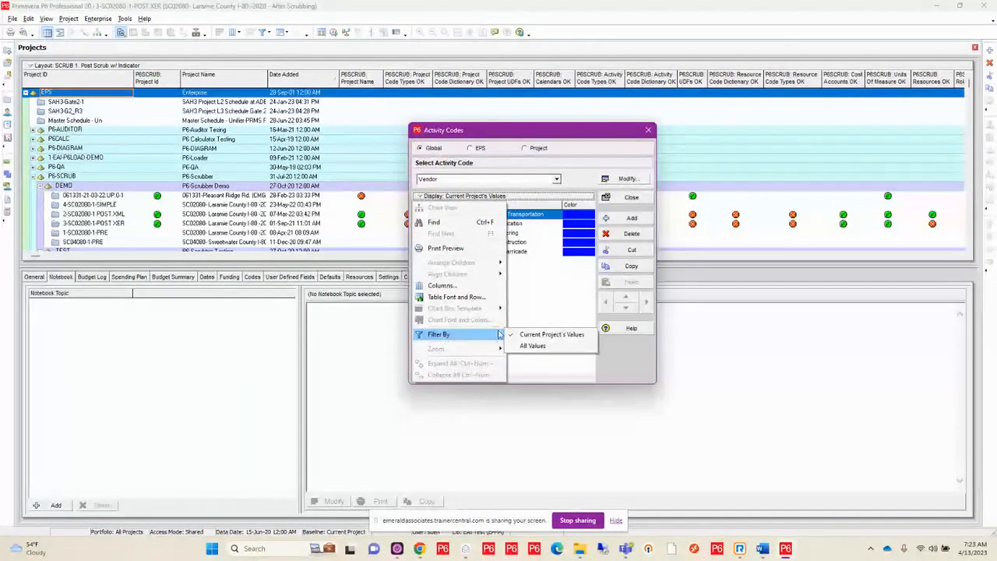
pyautogui.click(520, 345)
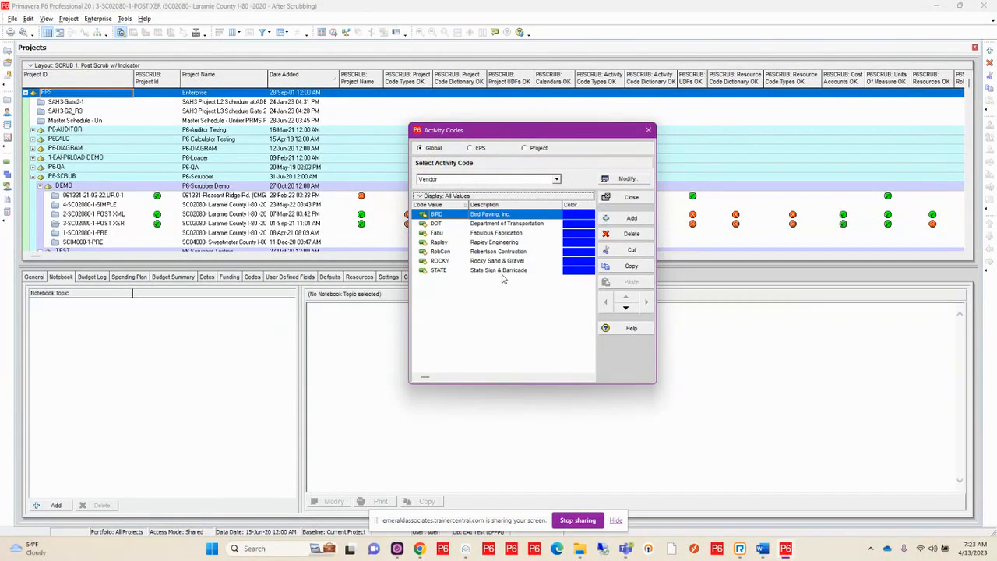
# Select all Vendor code values from BIRD to STATE and copy them
pyautogui.keyDown('shift'); pyautogui.click(502, 270); pyautogui.keyUp('shift')
pyautogui.rightClick(496, 232)
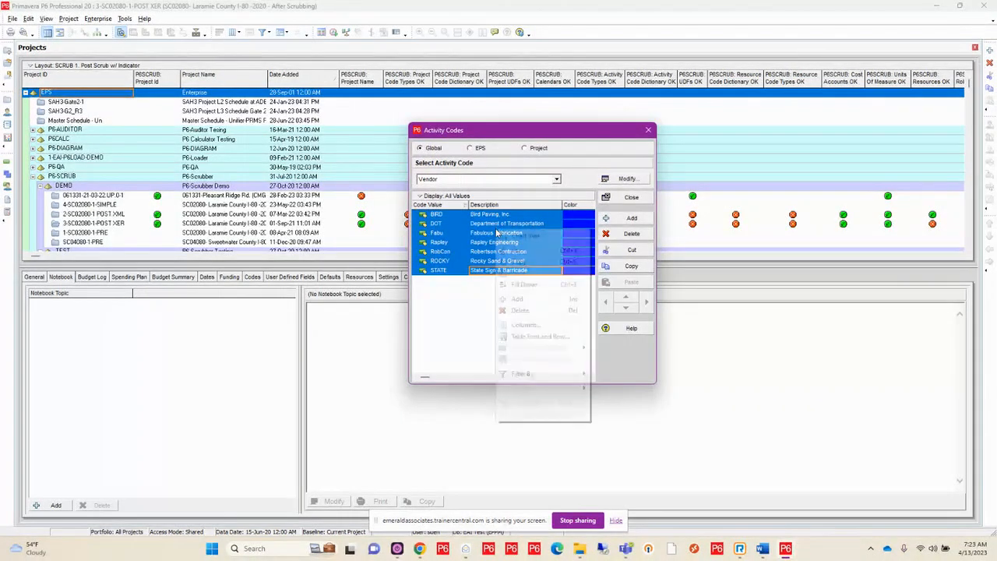
pyautogui.click(518, 265)
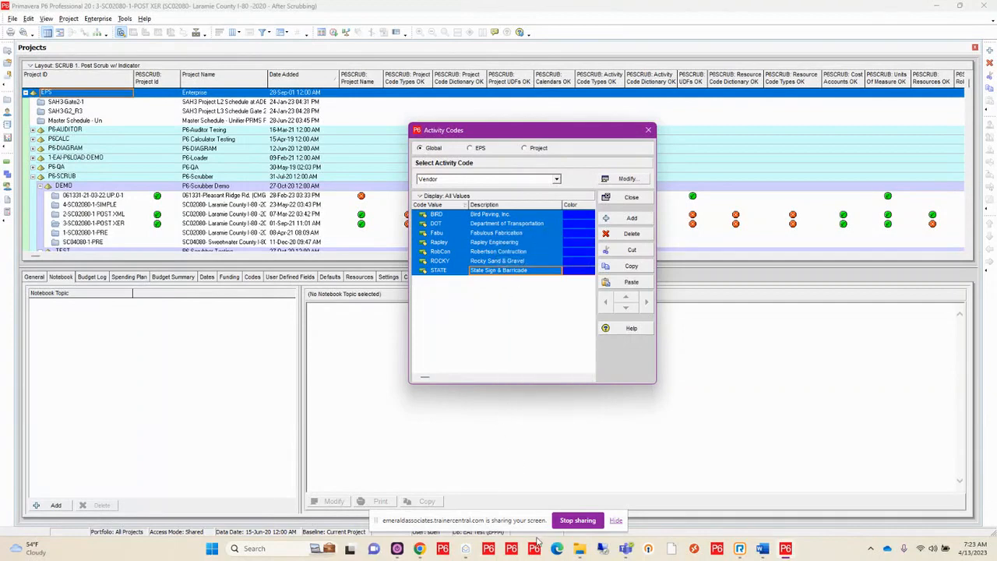
# Switch back to P6-Scrubber and paste the copied values into a bulk edit of the Vendor dictionary
pyautogui.moveTo(423, 550)
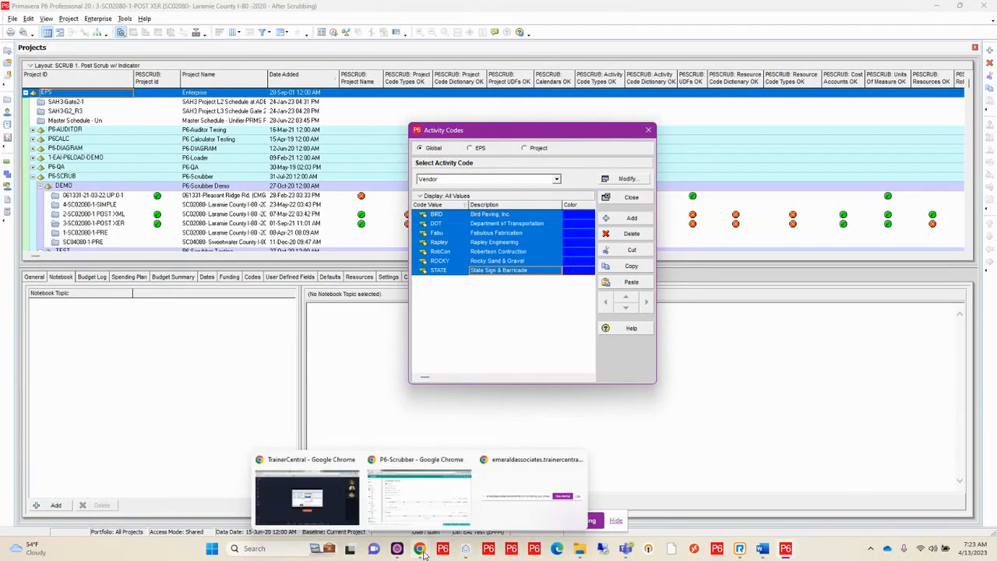
pyautogui.click(420, 500)
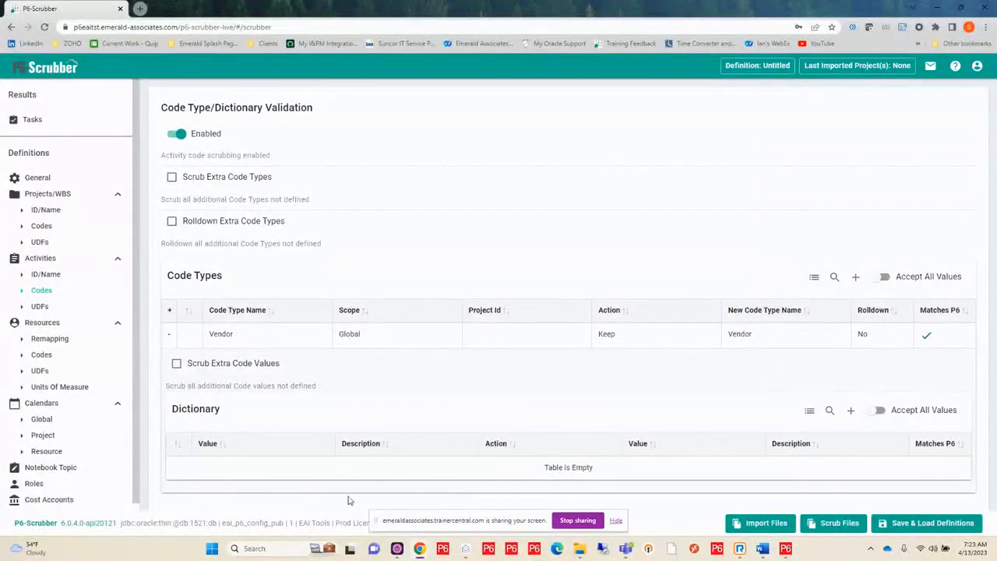
pyautogui.click(810, 415)
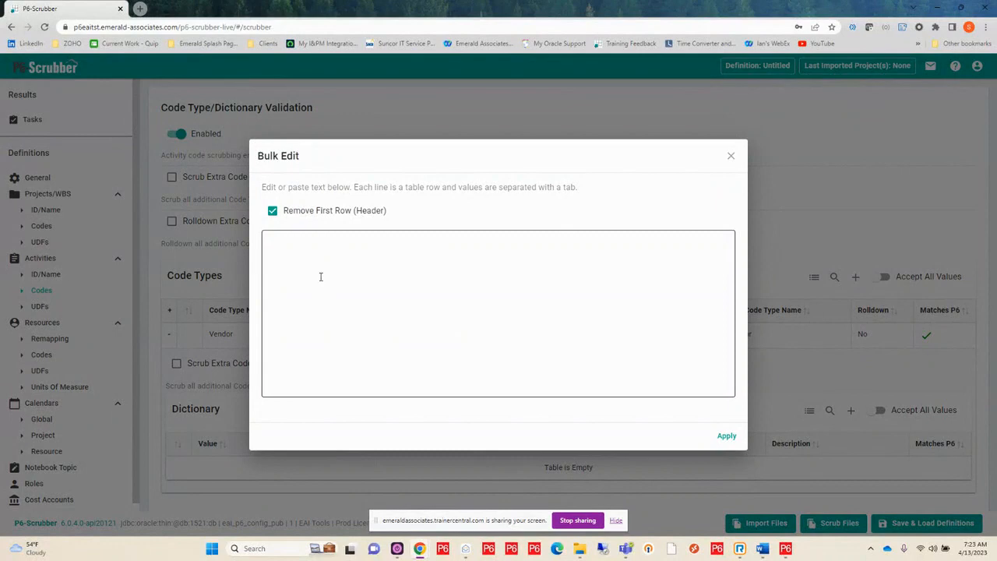
pyautogui.click(315, 246)
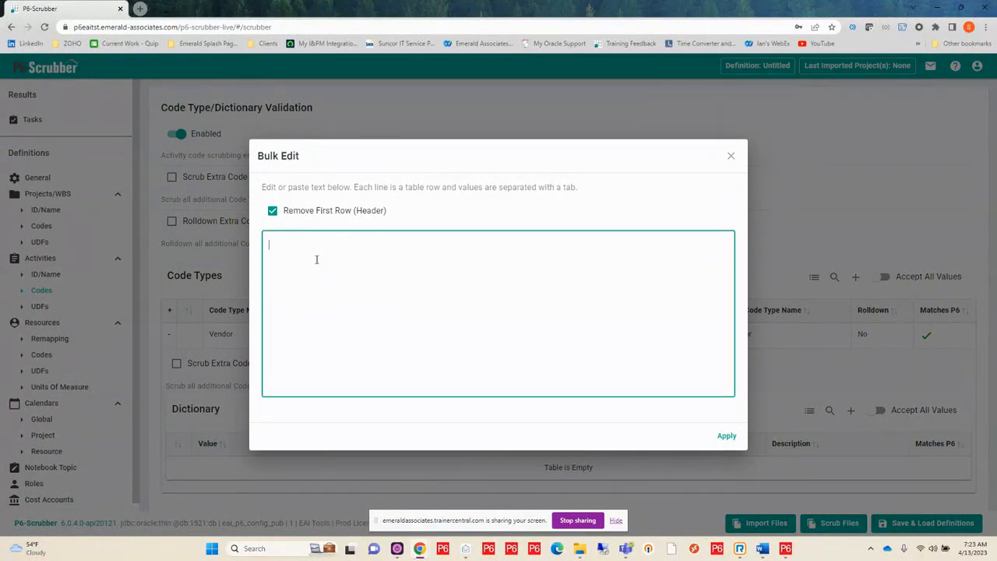
pyautogui.hotkey('ctrl', 'v')
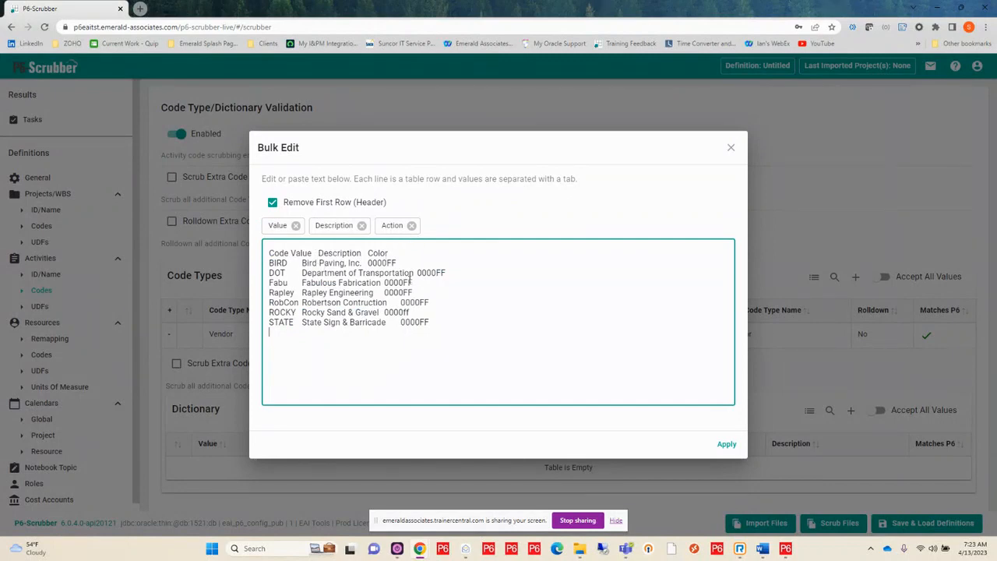
# Remove the Action column from the pasted text, keeping only Value and Description, and apply the bulk edit
pyautogui.click(410, 227)
pyautogui.click(410, 227)
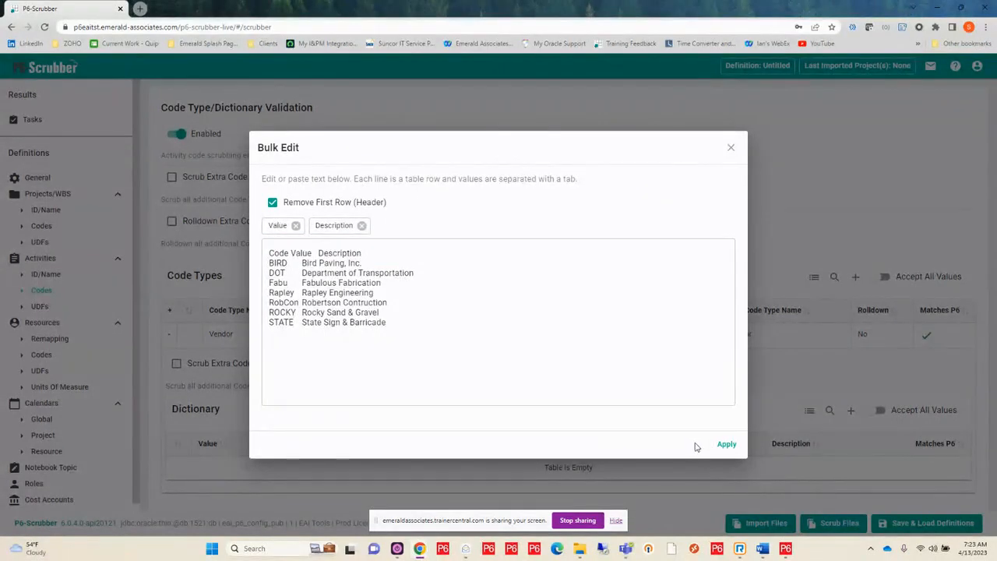
pyautogui.click(726, 445)
# Enable Scrub Extra Code Values for the Vendor dictionary and Scrub Extra Code Types for activity codes
pyautogui.scroll(-3, 325, 393)
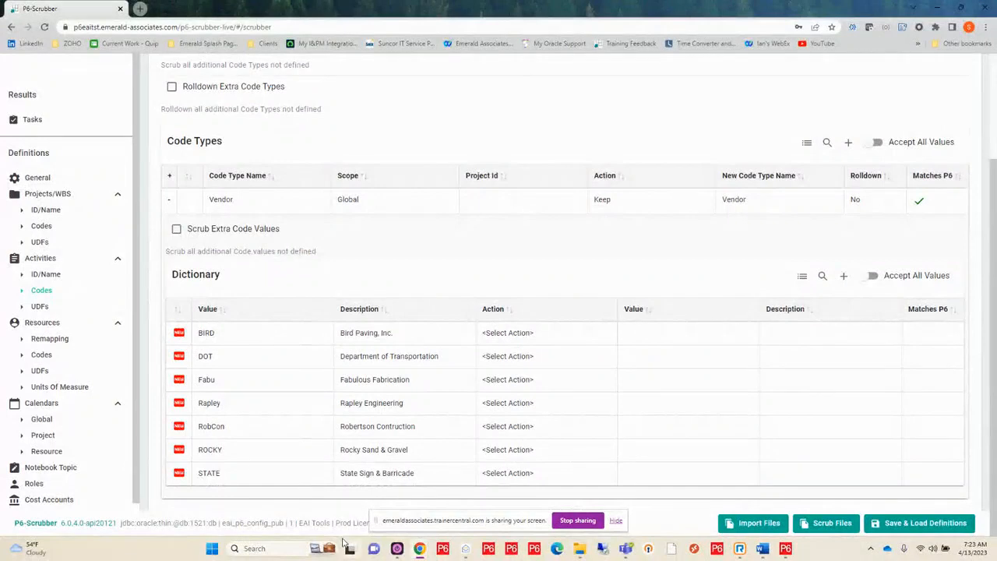
pyautogui.moveTo(349, 548)
pyautogui.scroll(1, 227, 236)
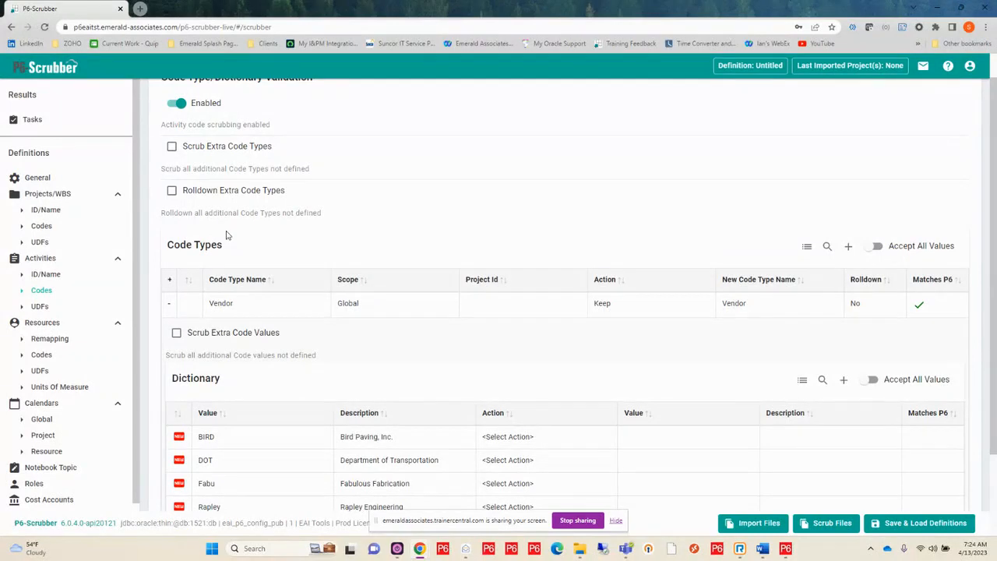
pyautogui.scroll(1, 227, 236)
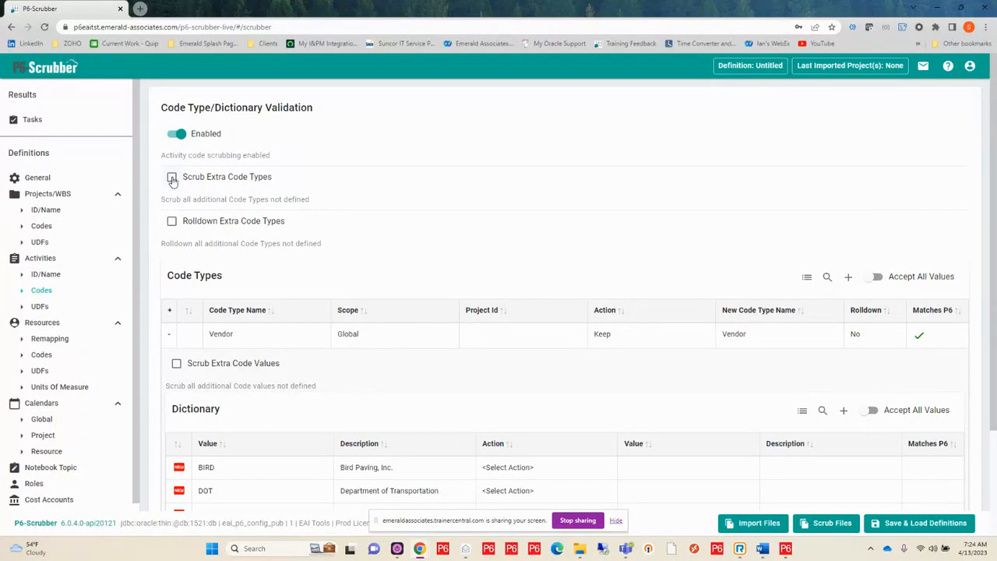
pyautogui.moveTo(166, 339)
pyautogui.scroll(-2, 370, 327)
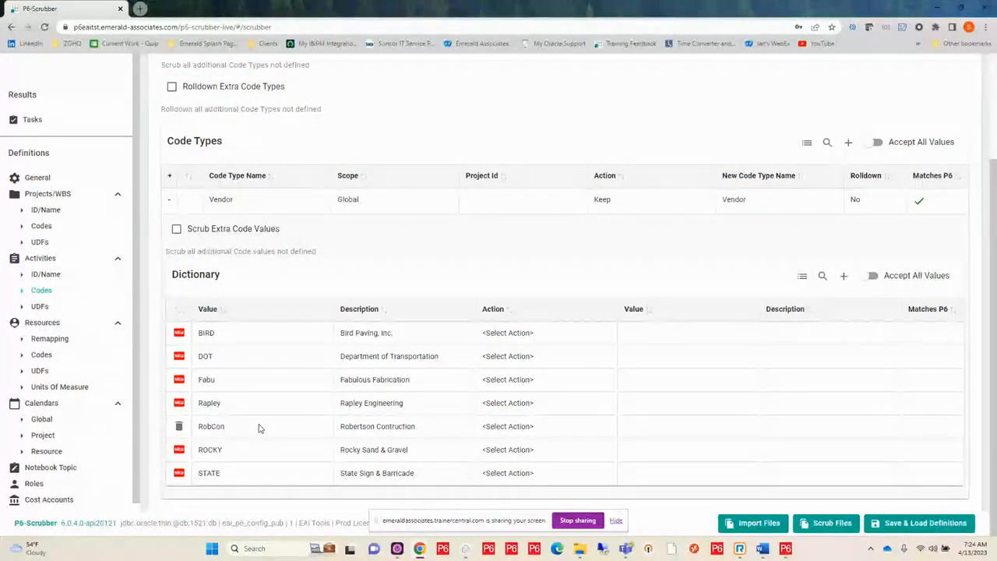
pyautogui.click(177, 232)
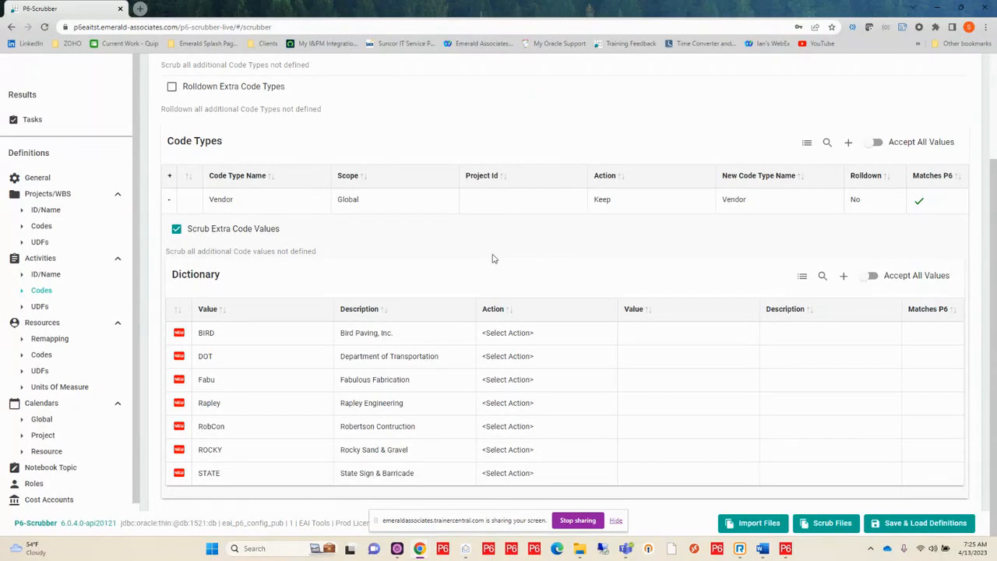
pyautogui.scroll(2, 481, 155)
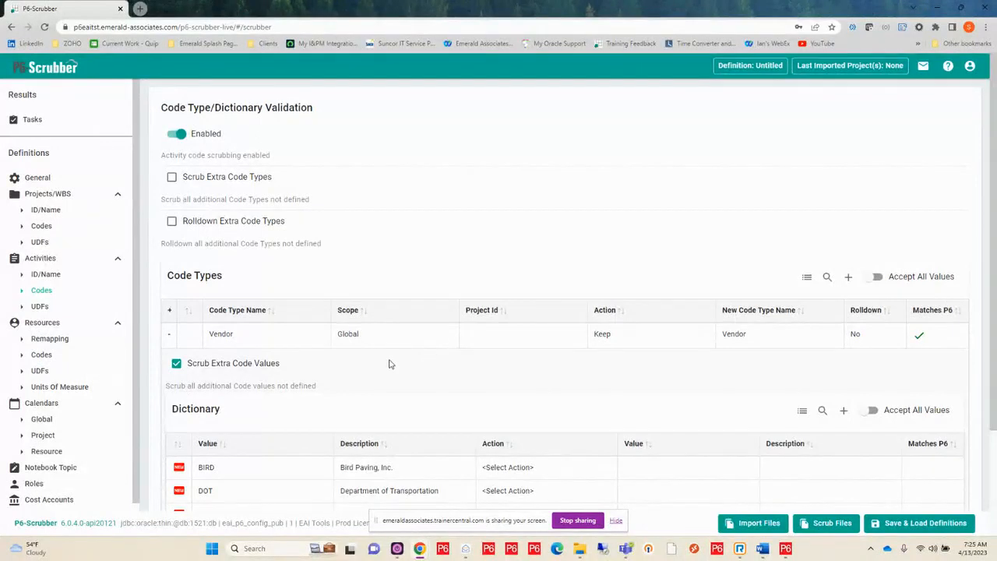
pyautogui.click(172, 178)
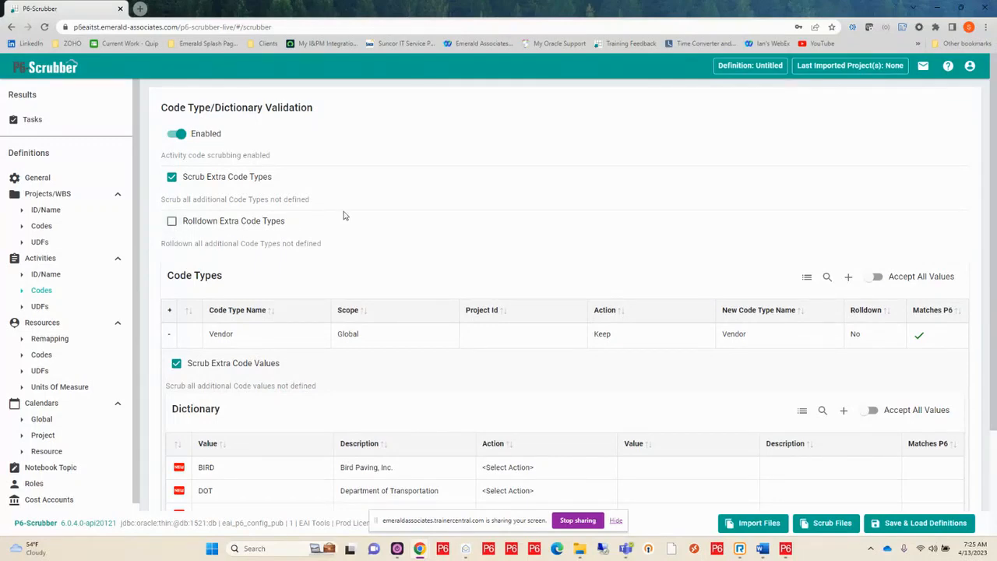
# Turn on Rolldown for the Vendor activity code type
pyautogui.click(864, 339)
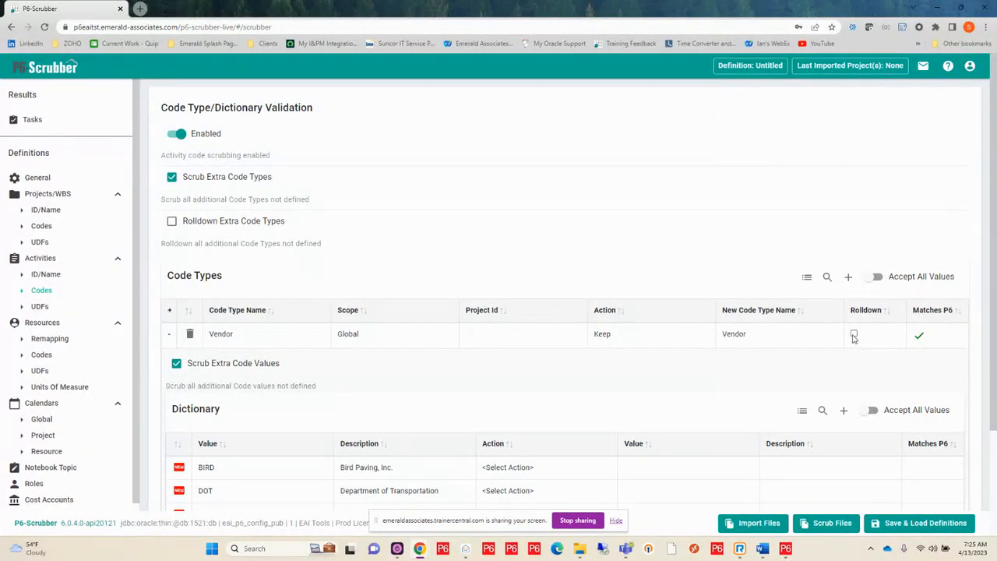
pyautogui.click(853, 333)
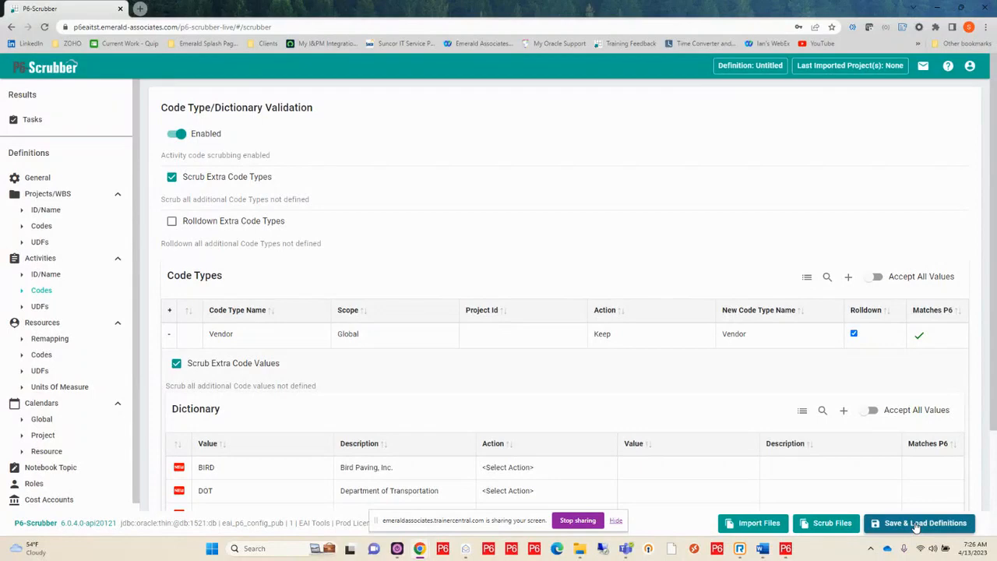
pyautogui.click(619, 523)
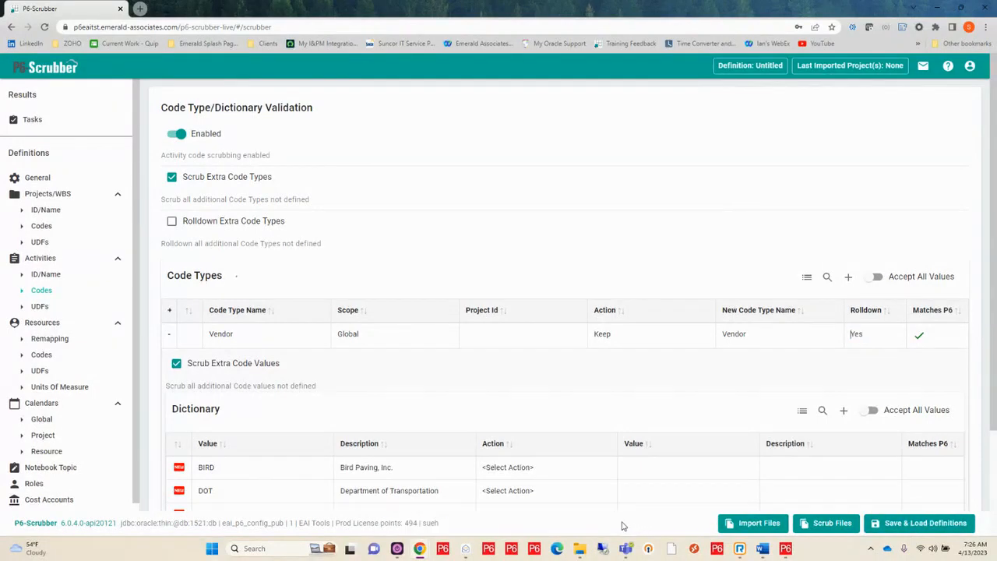
# Start over with a blank scrubber definition, discarding the pending changes
pyautogui.click(915, 525)
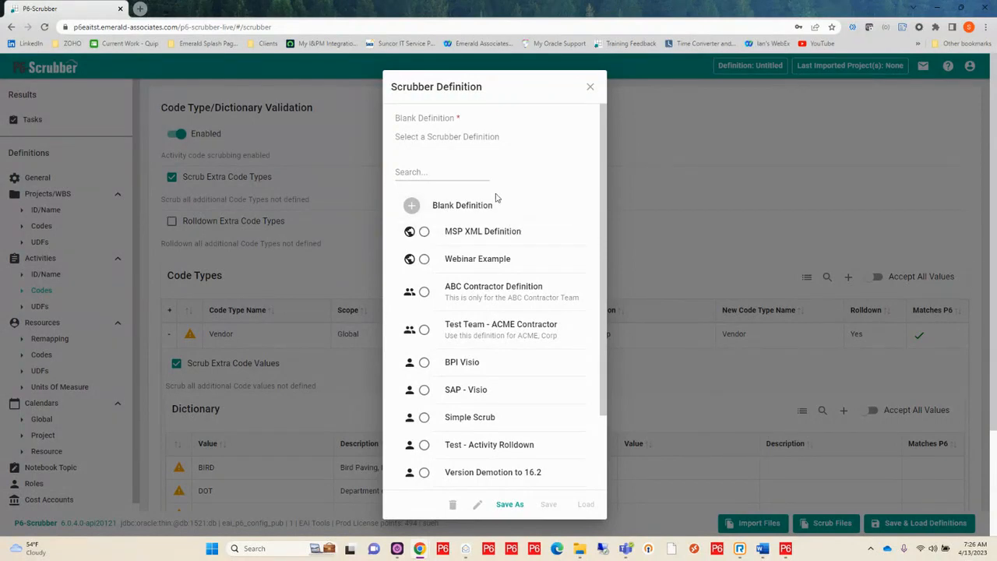
pyautogui.click(472, 210)
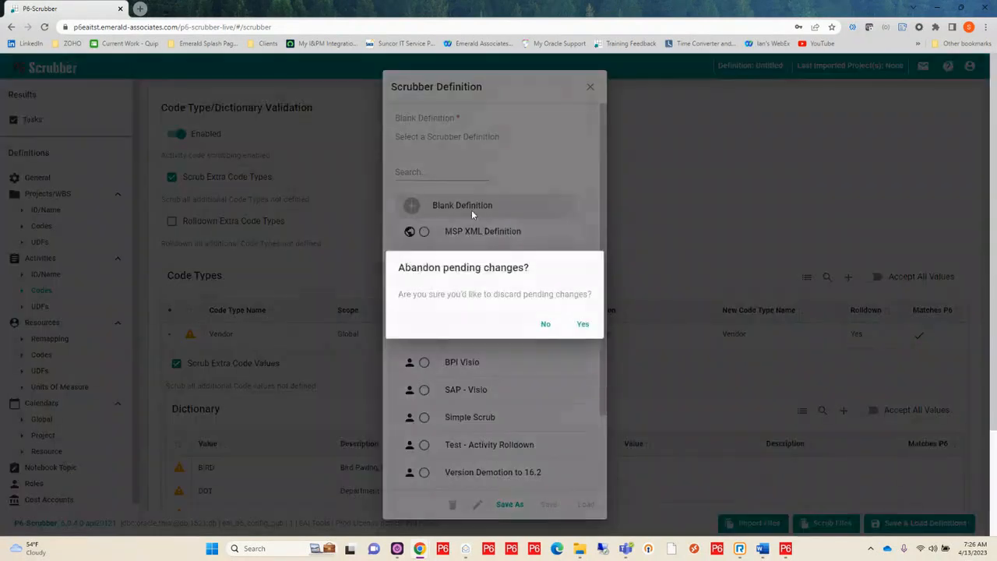
pyautogui.click(582, 324)
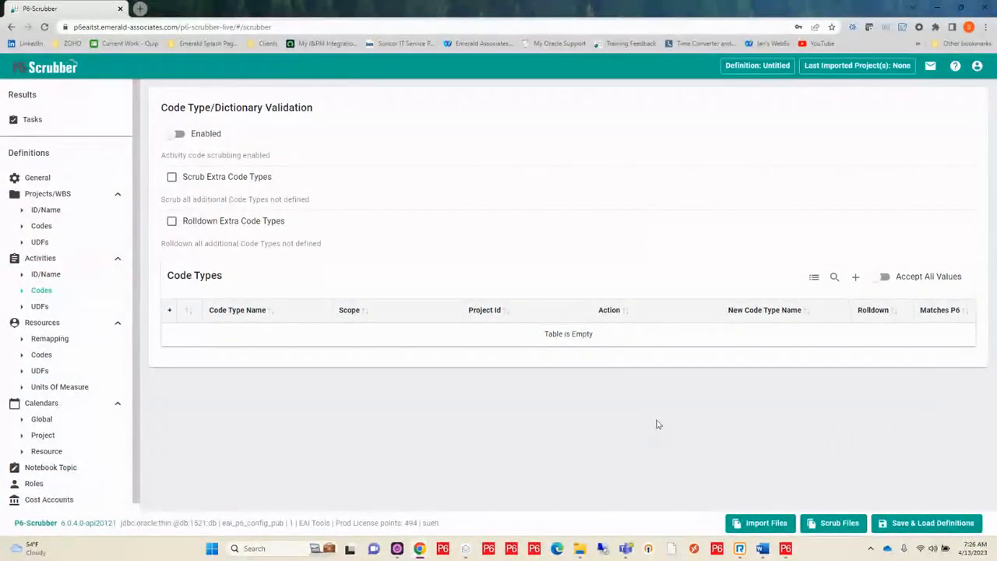
# Import the codes, UDFs and other data from 1-SC02080-1-PRE-NB.xer into the definition and apply the reviewed imports
pyautogui.click(766, 523)
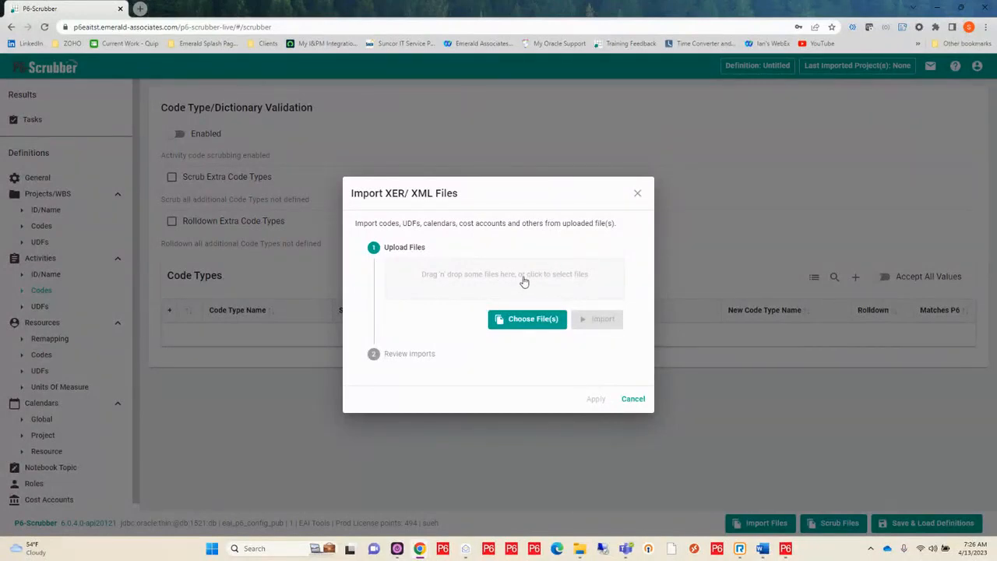
pyautogui.click(524, 281)
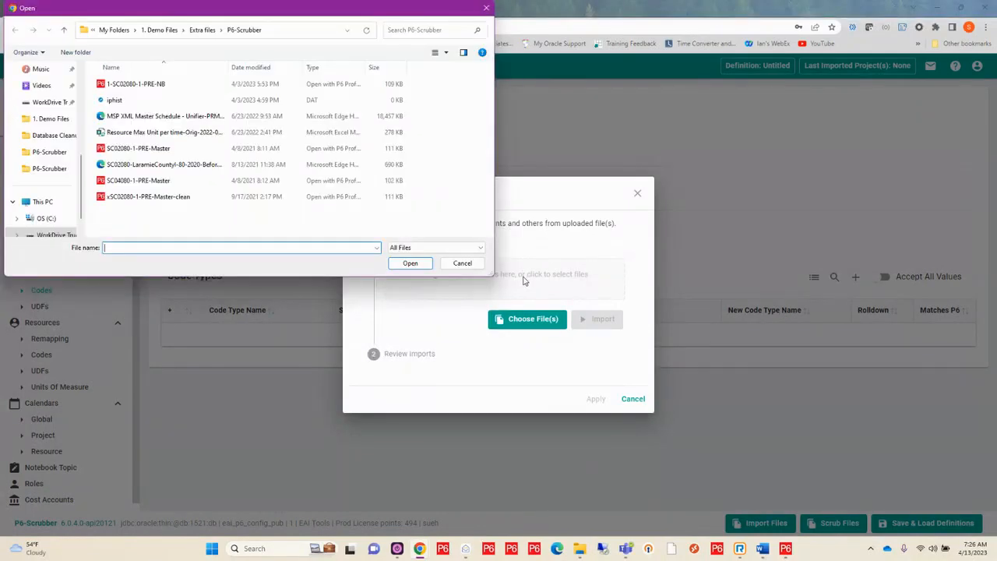
pyautogui.click(146, 85)
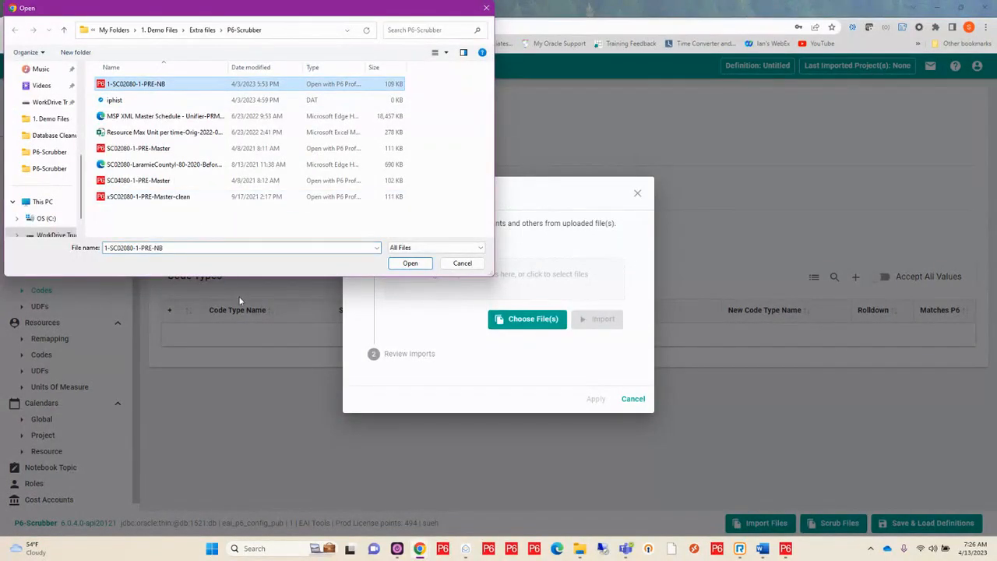
pyautogui.click(411, 264)
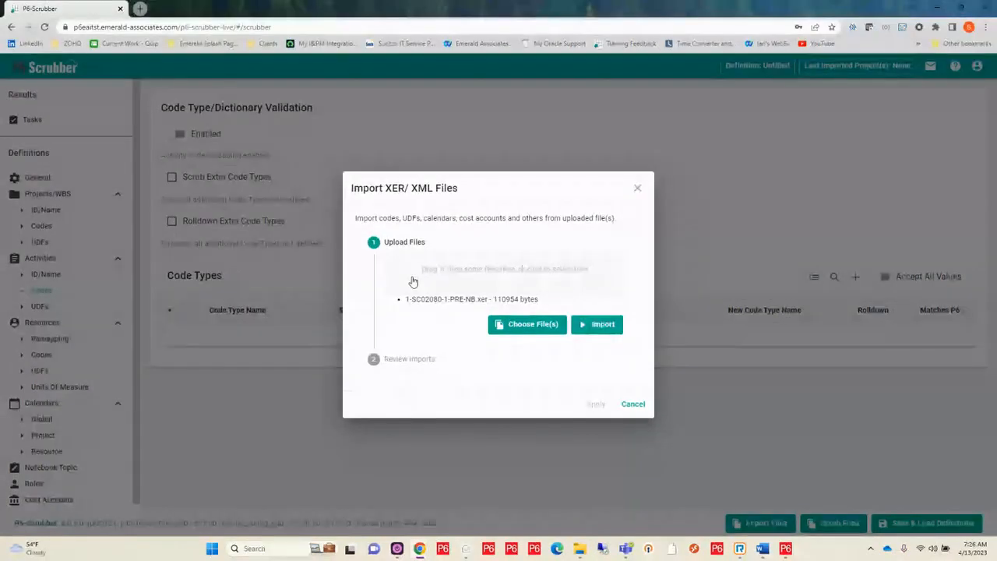
pyautogui.click(597, 321)
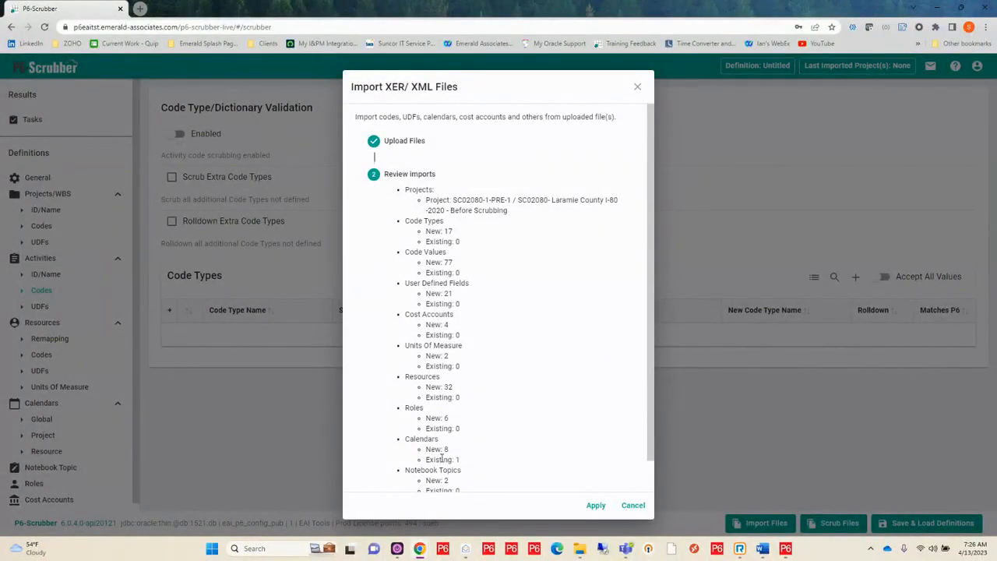
pyautogui.scroll(-1, 520, 369)
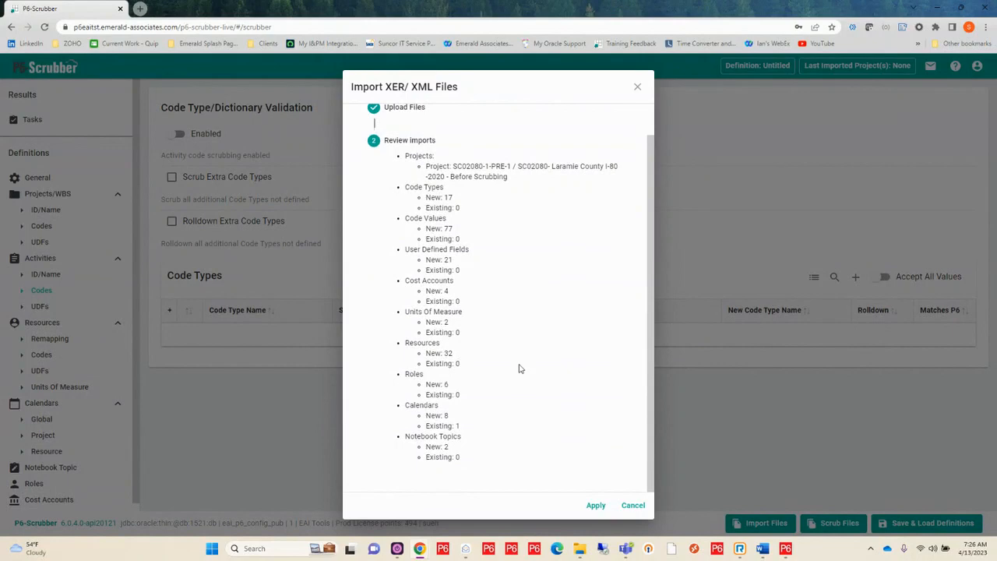
pyautogui.click(594, 506)
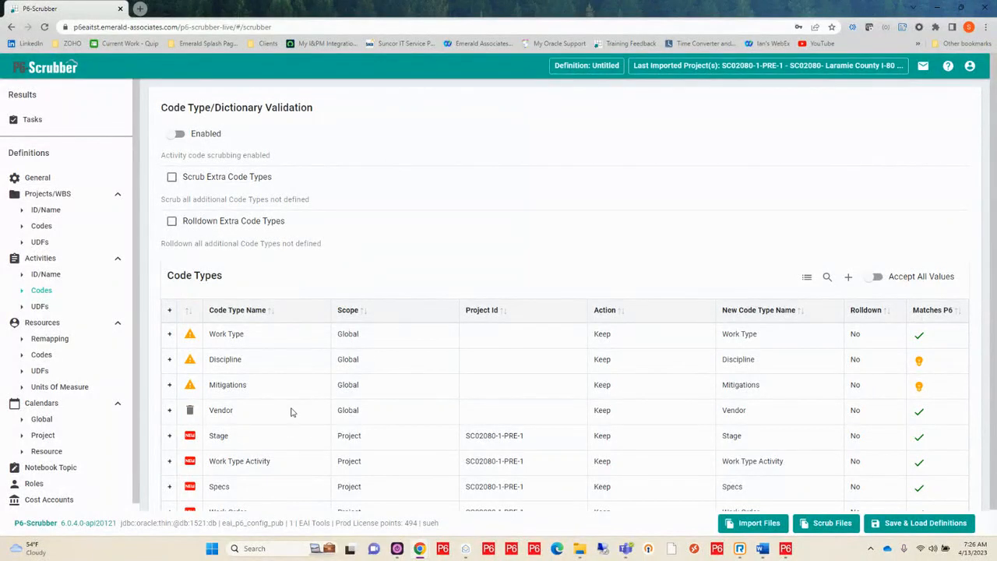
# Enable project code validation and Scrub Extra Code Types for the project codes
pyautogui.click(41, 226)
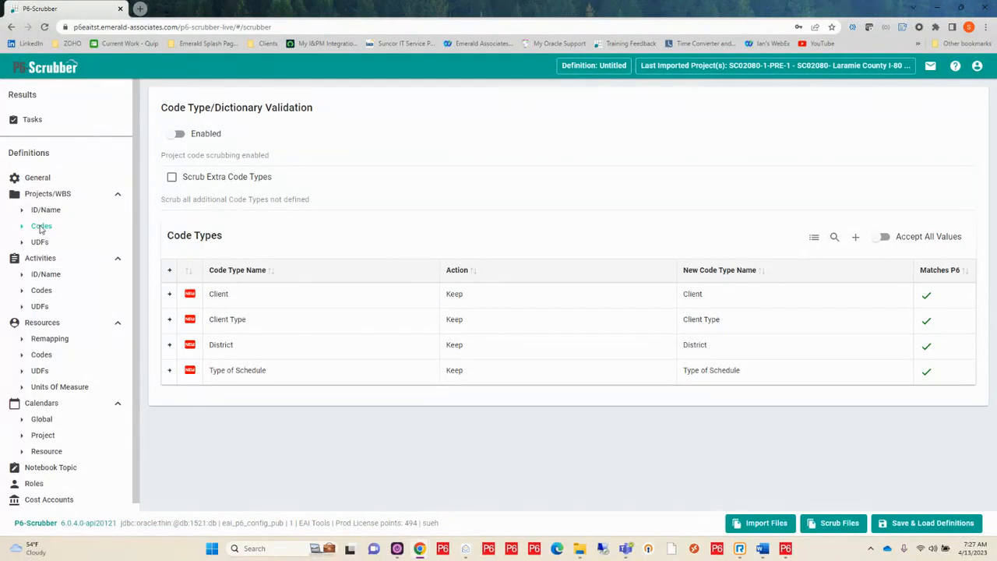
pyautogui.click(176, 135)
pyautogui.click(170, 179)
# In the Projects/WBS UDFs, set the WBS - Cost Performance action to Scrub and enable scrubbing of extra WBS UDFs
pyautogui.click(41, 242)
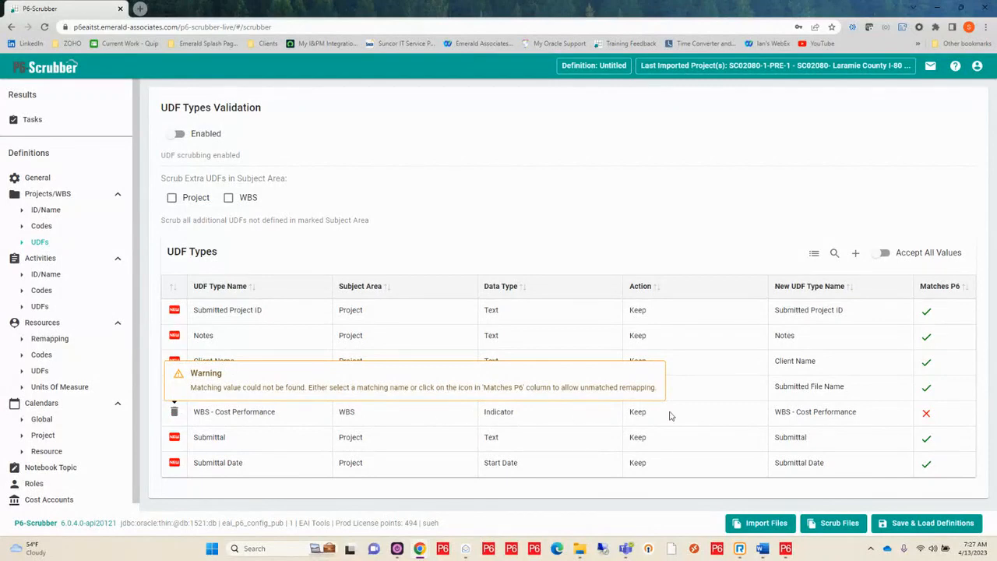
pyautogui.click(392, 419)
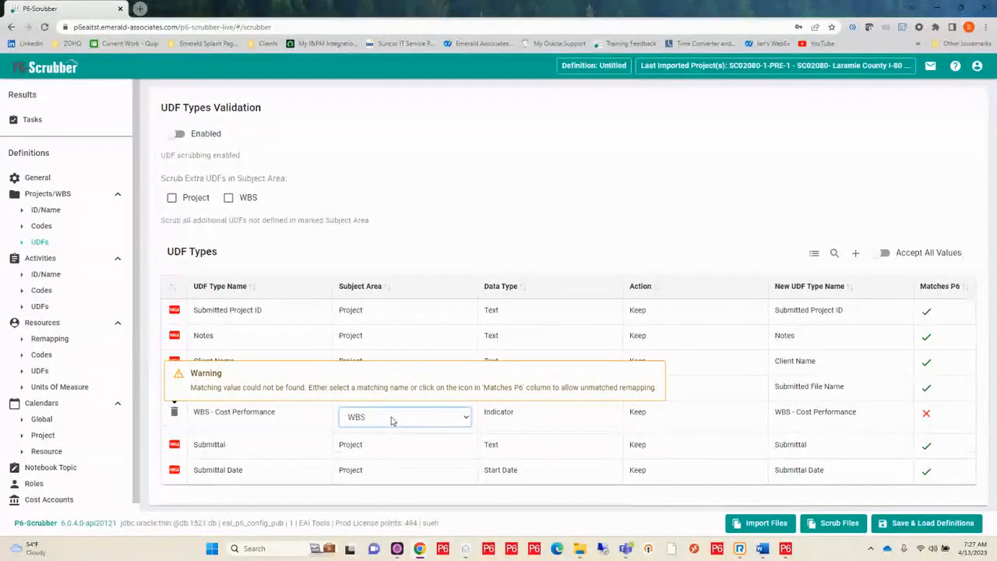
pyautogui.click(392, 421)
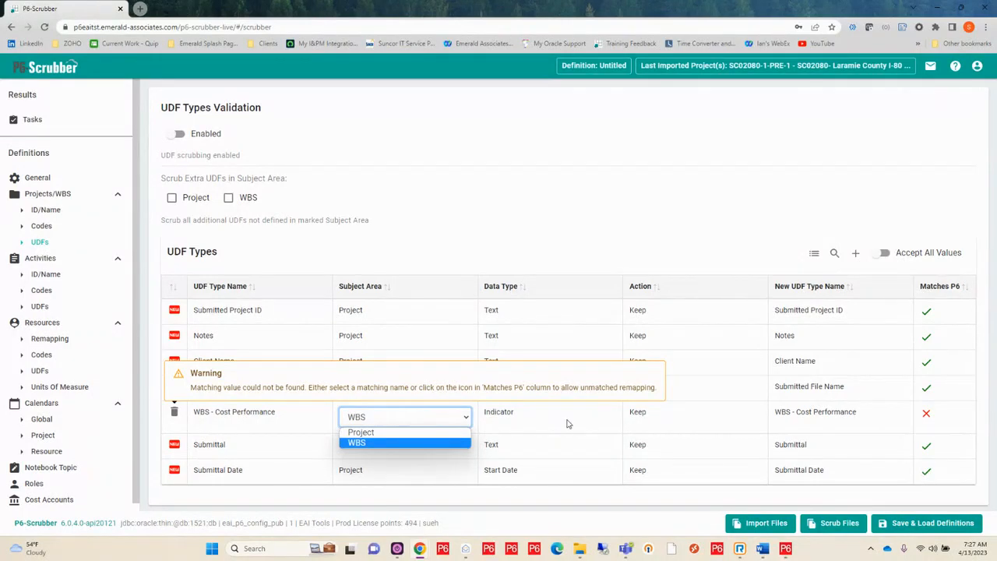
pyautogui.moveTo(272, 429)
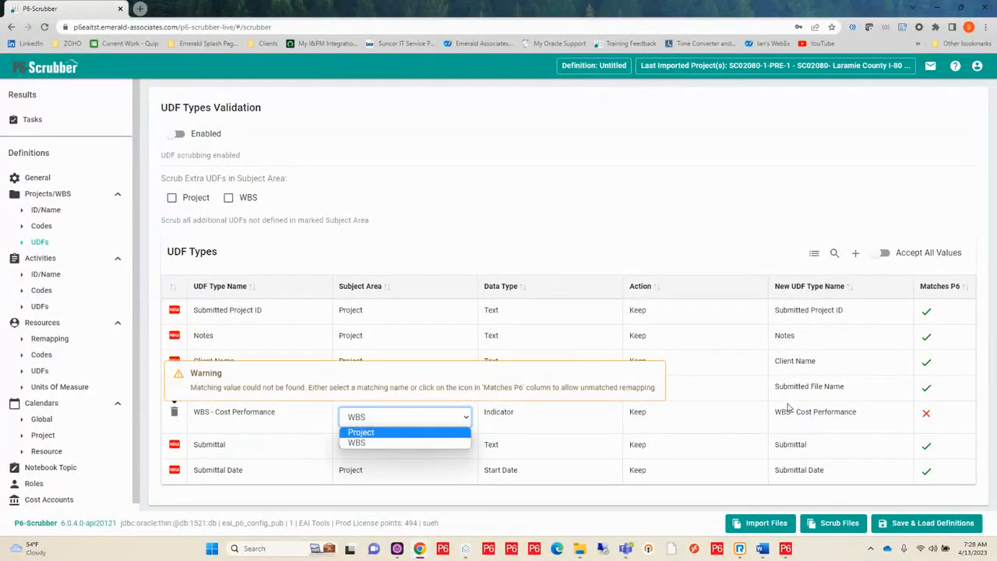
pyautogui.click(716, 426)
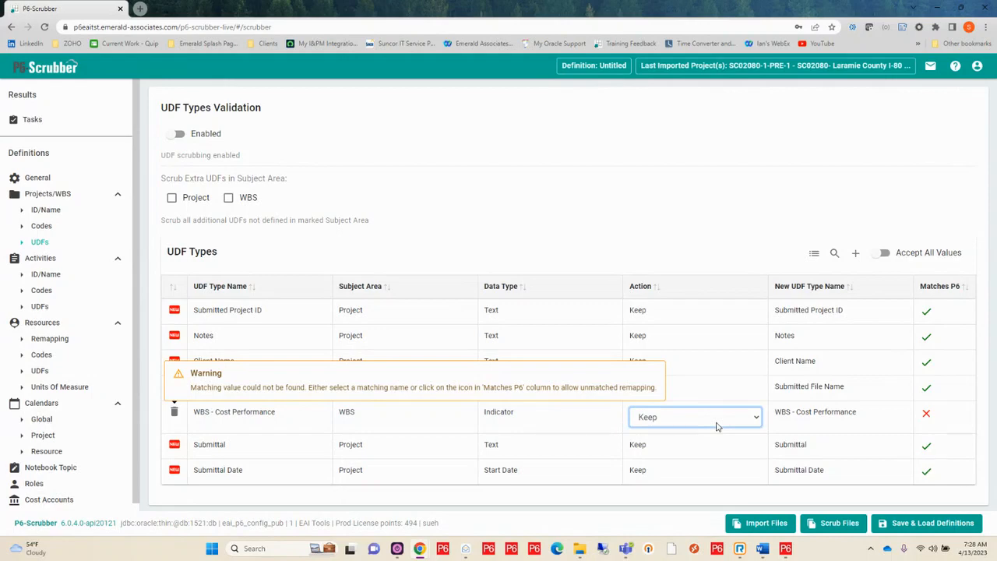
pyautogui.click(670, 425)
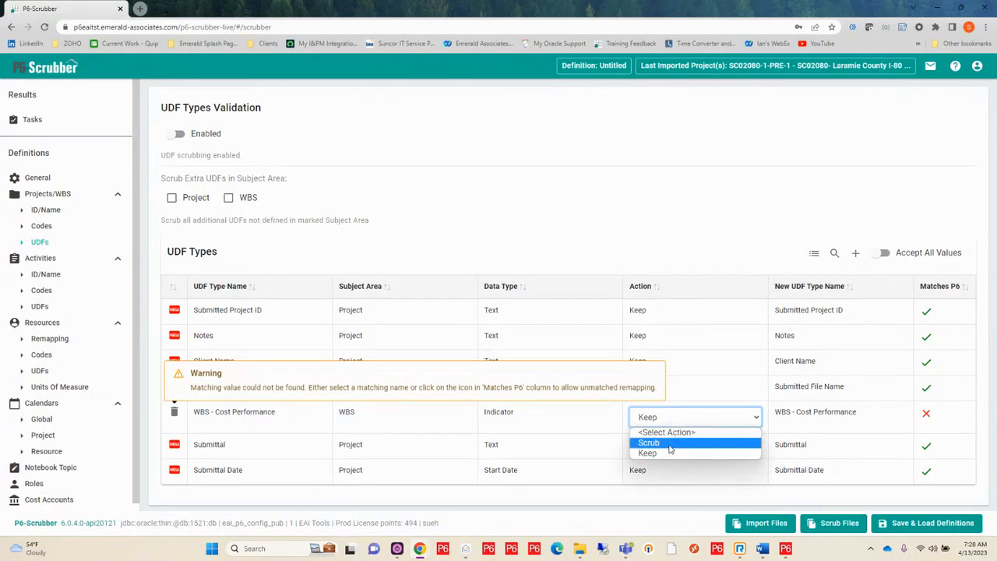
pyautogui.click(668, 442)
pyautogui.click(801, 436)
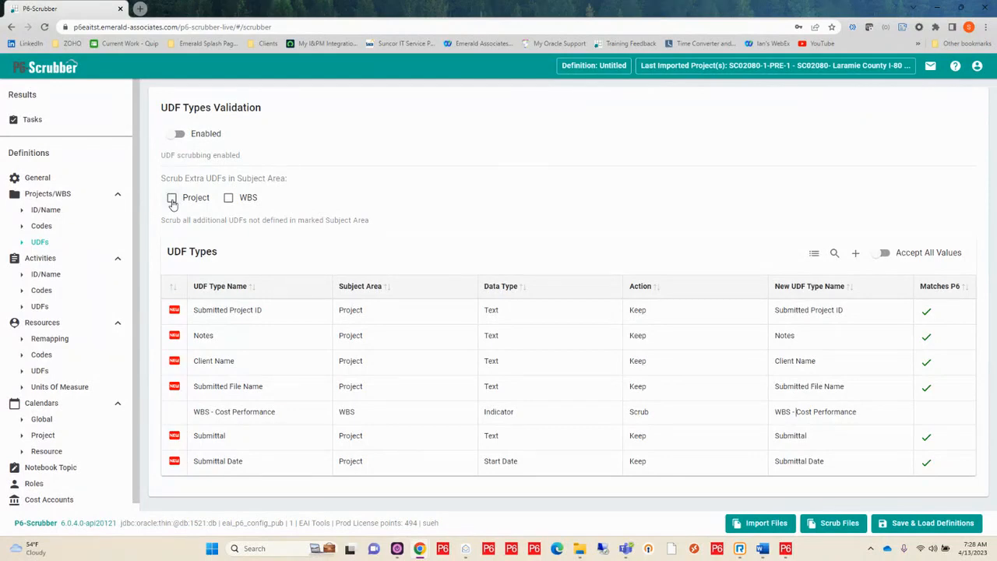
pyautogui.click(229, 198)
# Remap the Submittal Date UDF to the new UDF type name SCR-Submitted Date
pyautogui.click(817, 463)
pyautogui.moveTo(840, 465); pyautogui.dragTo(811, 471)
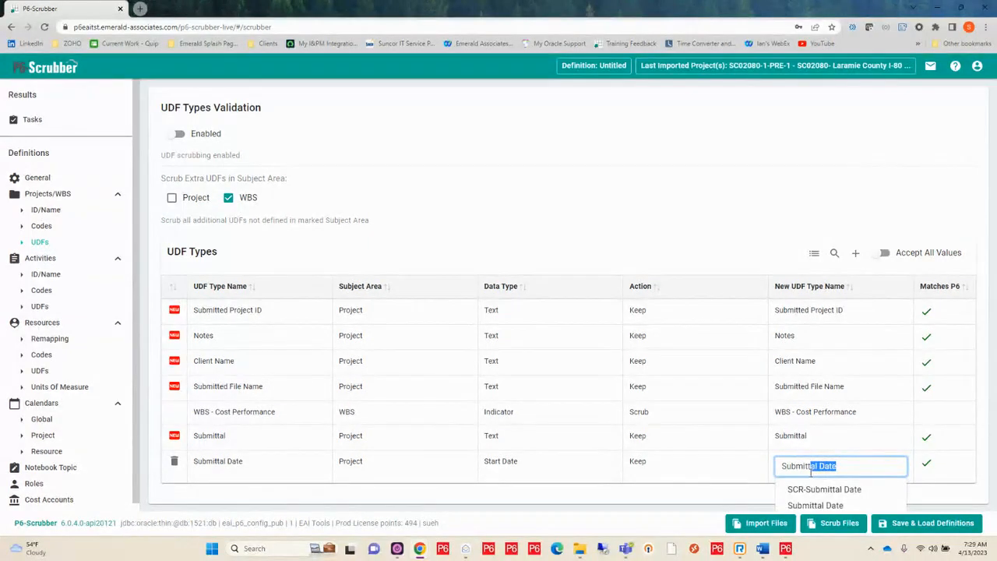
pyautogui.press('BackSpace')
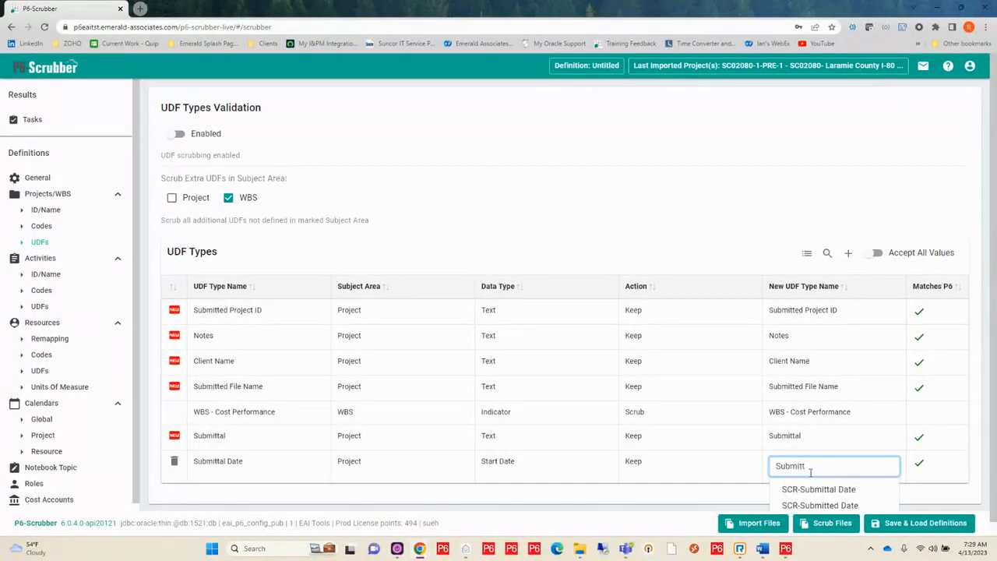
pyautogui.scroll(-1, 812, 477)
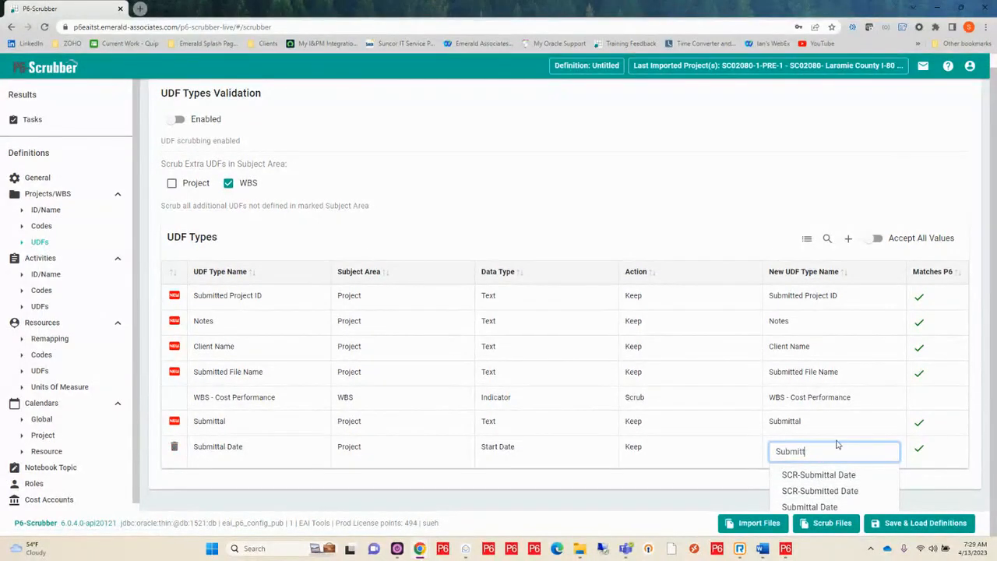
pyautogui.click(816, 491)
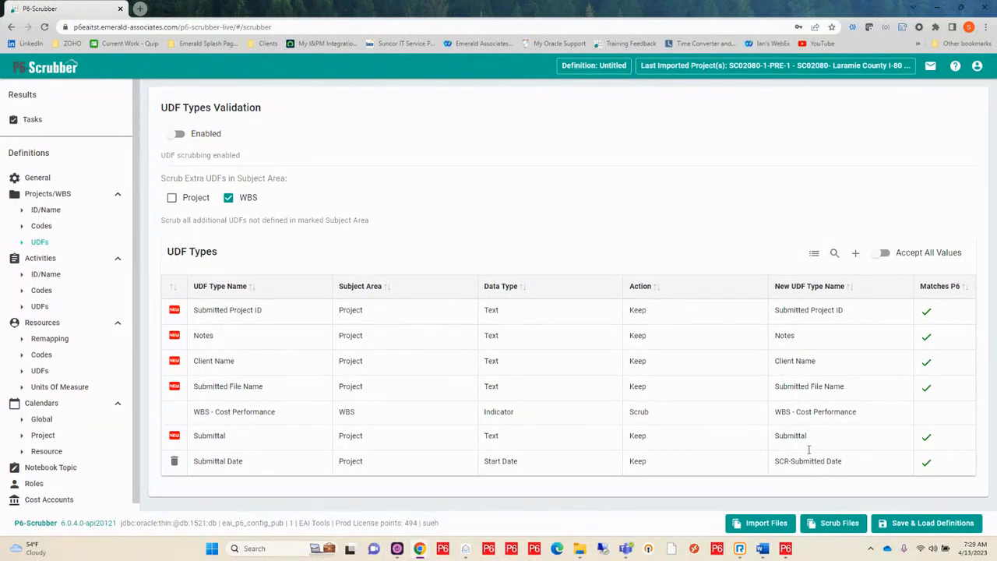
# In the activity codes, remap the Mitigations code type to the suggested name SCR-Mitigations
pyautogui.click(41, 290)
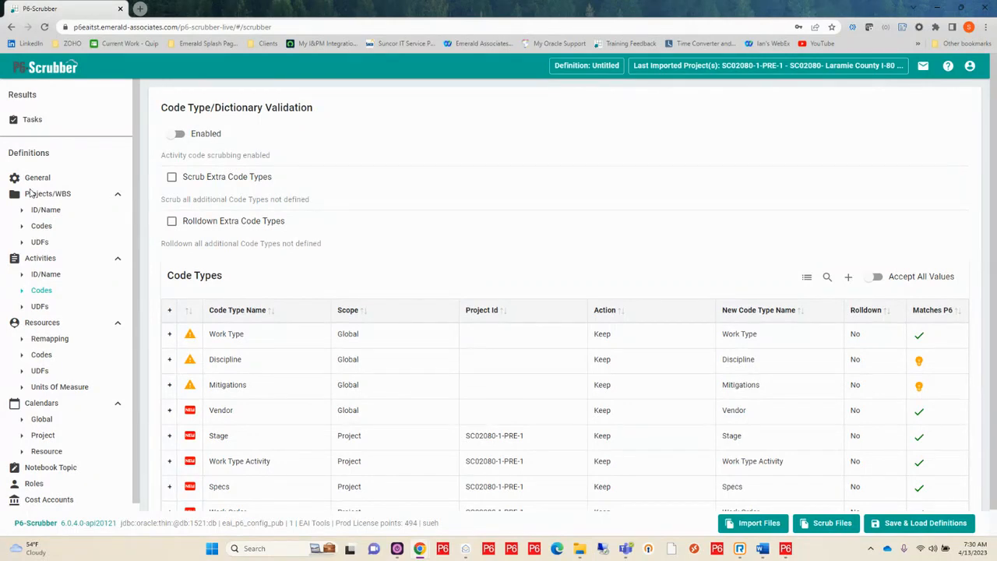
pyautogui.moveTo(188, 341)
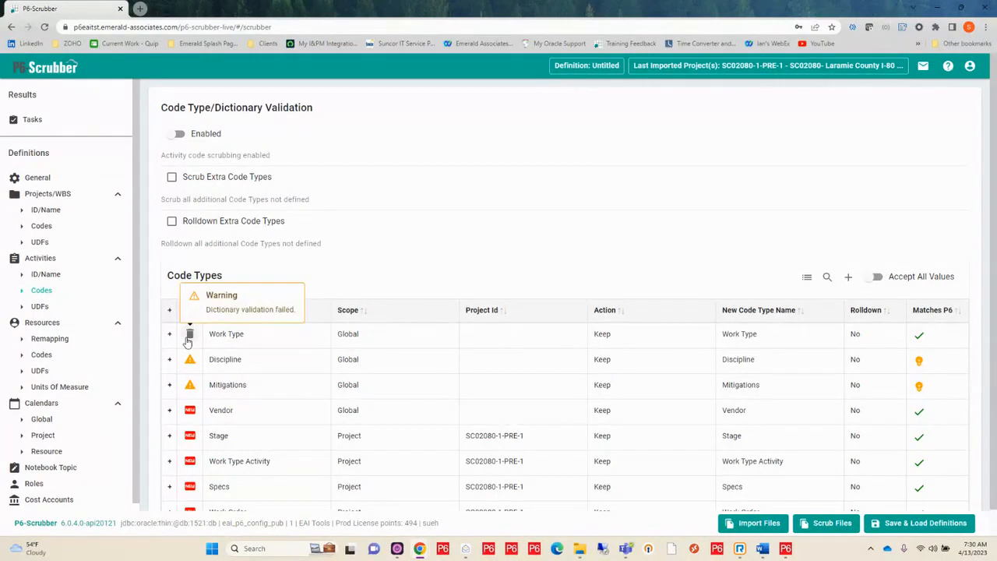
pyautogui.moveTo(206, 380)
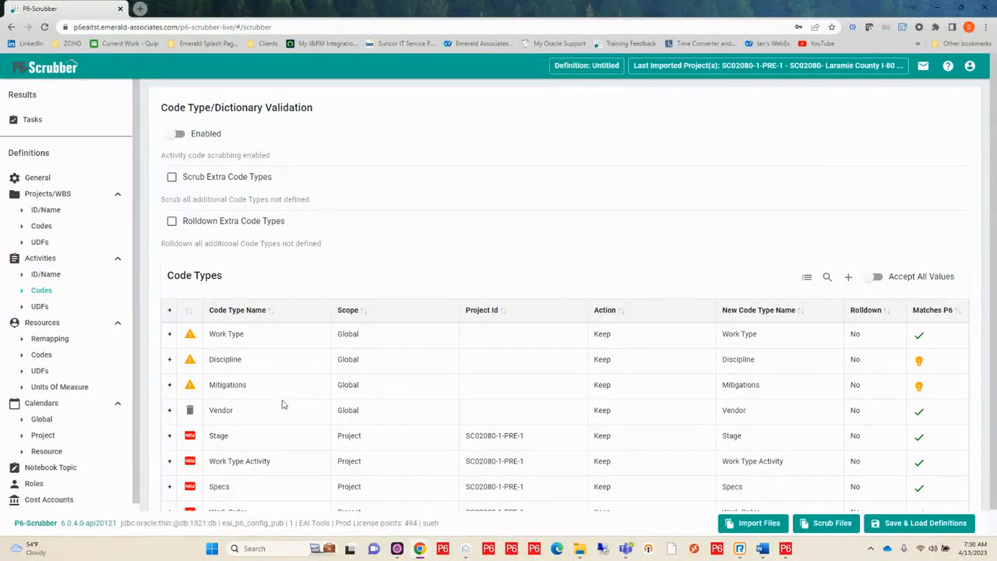
pyautogui.moveTo(285, 397)
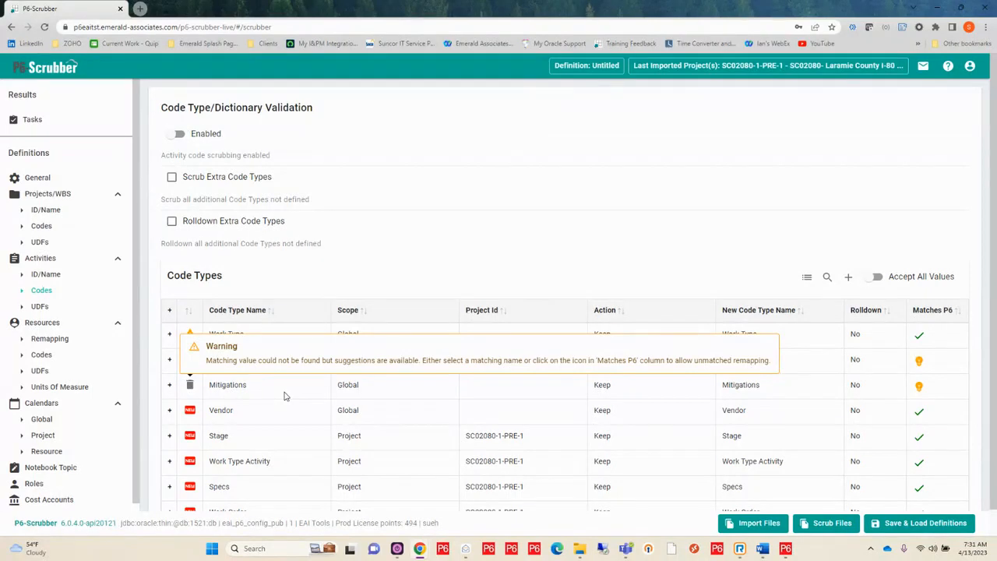
pyautogui.click(764, 387)
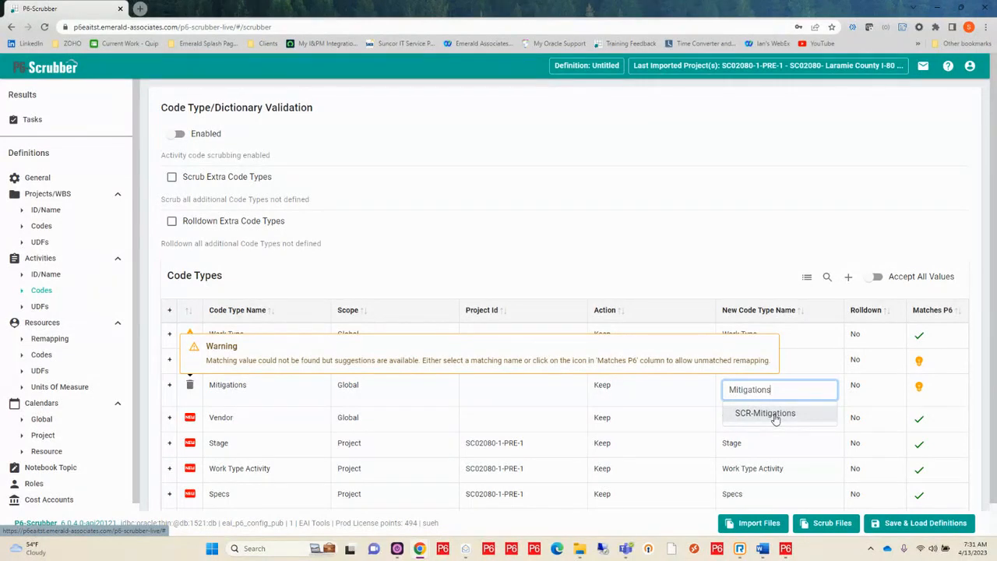
pyautogui.click(765, 412)
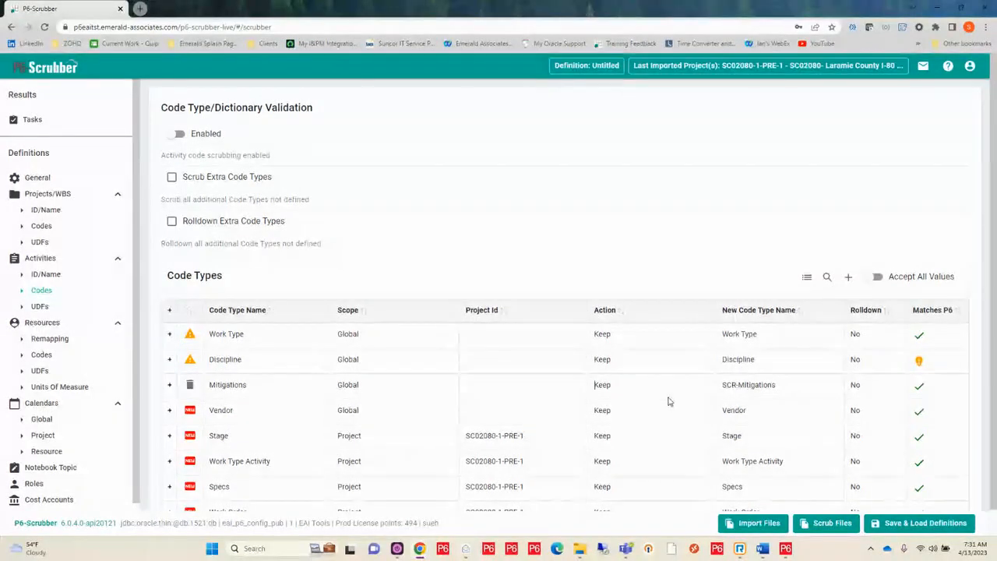
# Set the action of the Discipline activity code type to Scrub
pyautogui.click(750, 359)
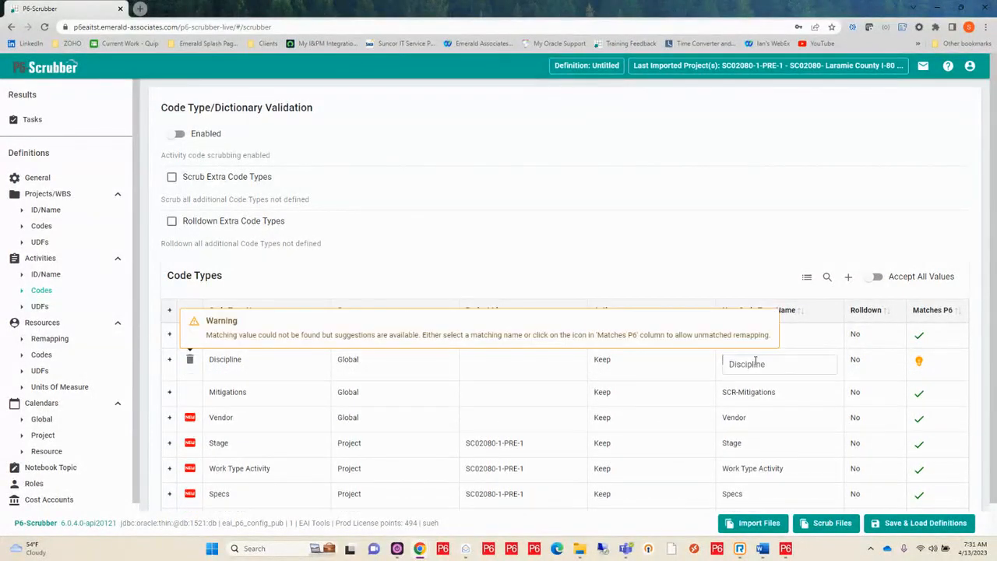
pyautogui.click(762, 364)
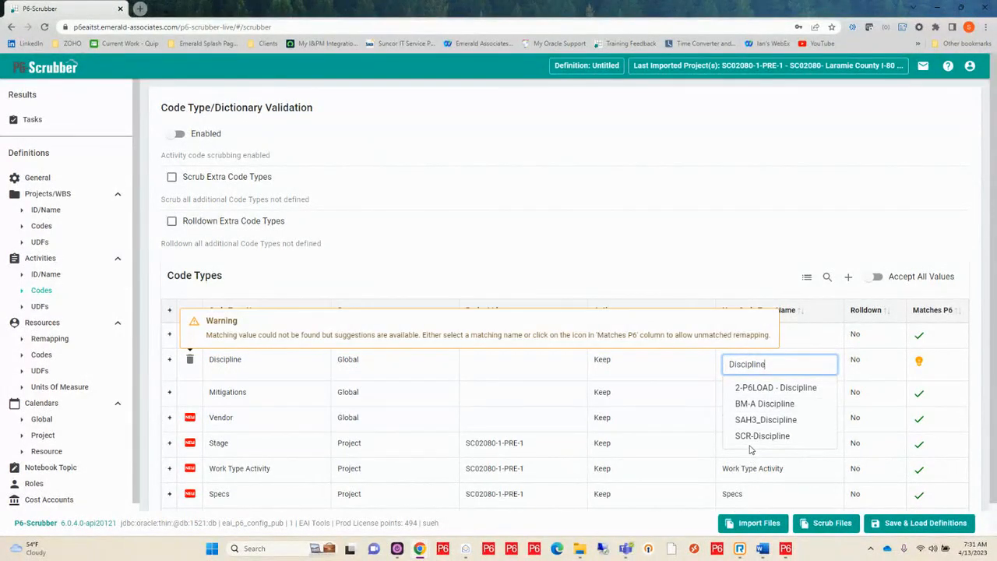
pyautogui.click(611, 363)
pyautogui.click(615, 364)
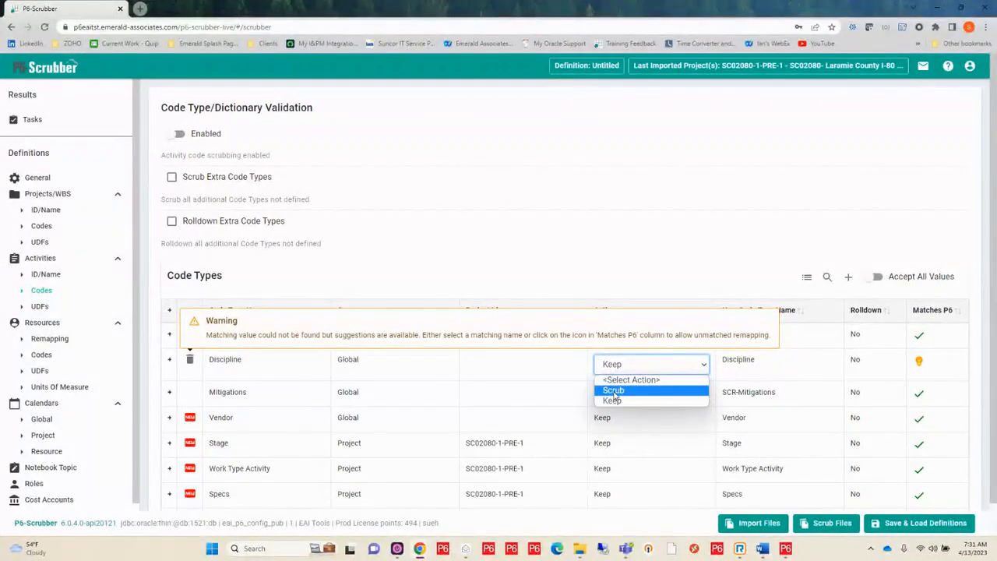
pyautogui.click(613, 391)
pyautogui.click(519, 372)
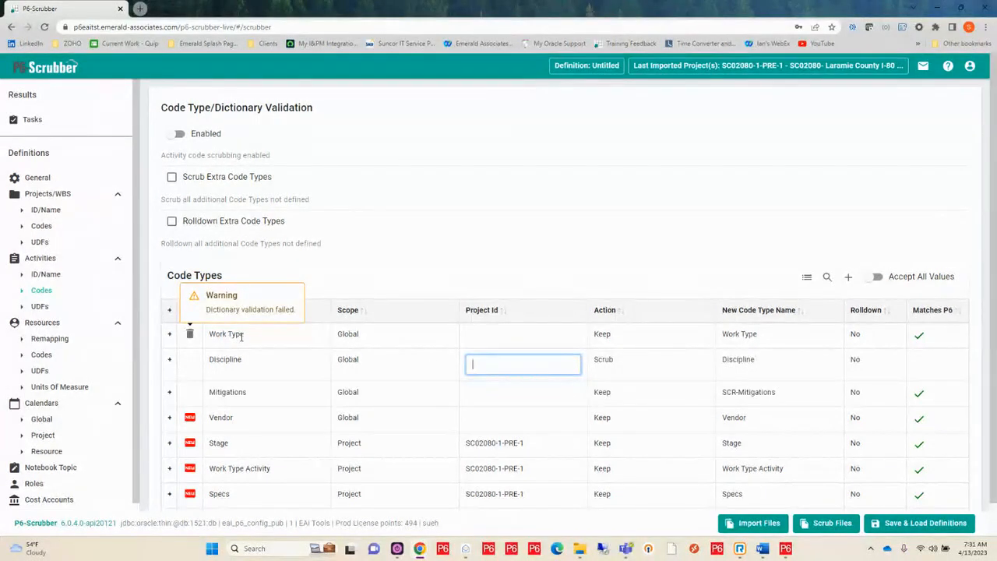
# In the Work Type activity code's dictionary, set the action of the XX code value to Scrub
pyautogui.click(171, 334)
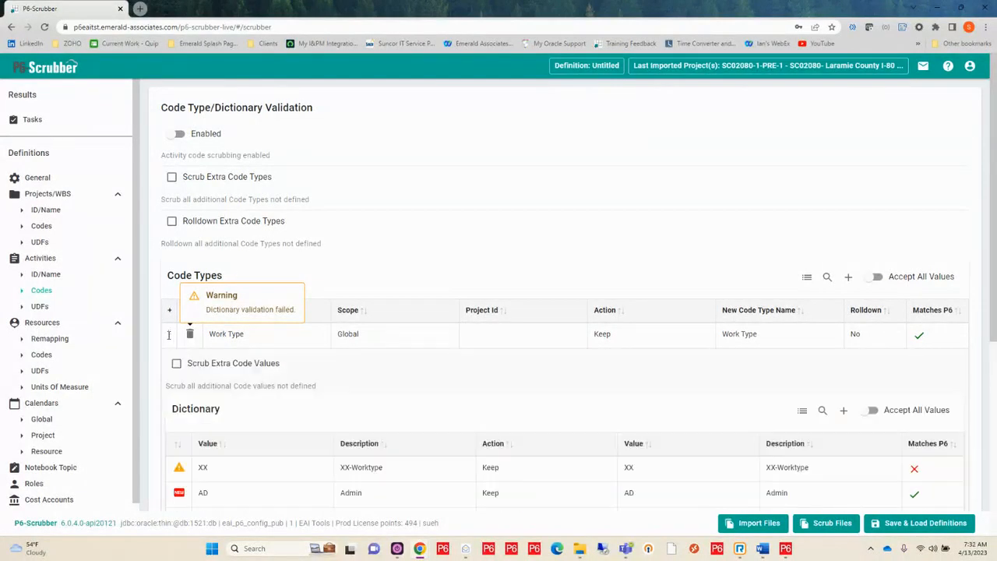
pyautogui.scroll(-2, 371, 386)
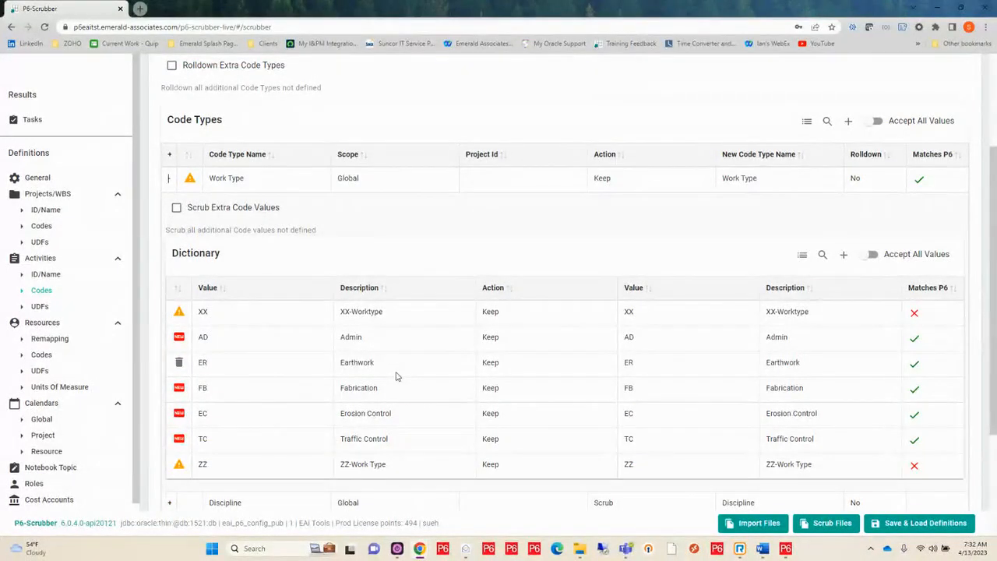
pyautogui.click(514, 313)
pyautogui.click(515, 316)
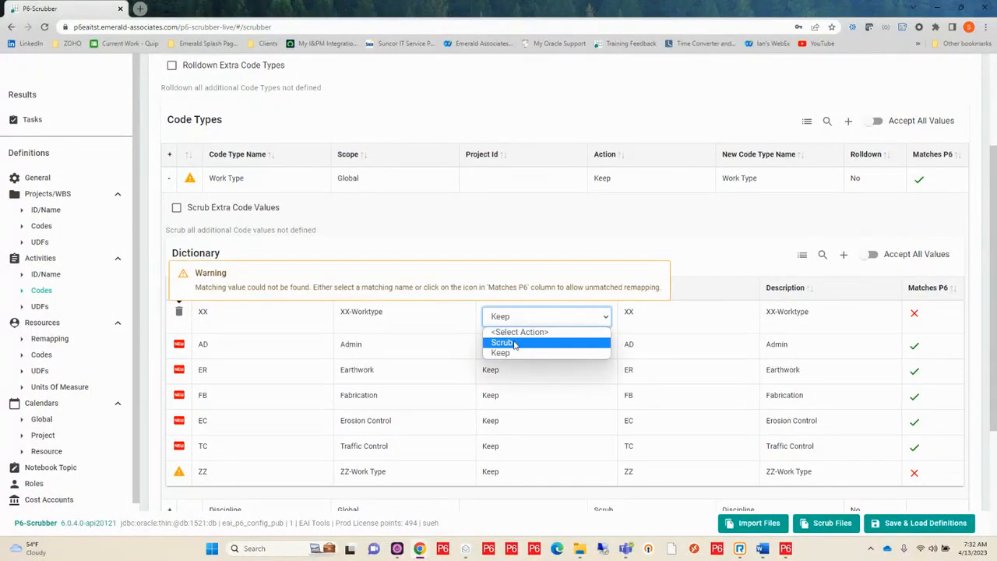
pyautogui.click(508, 344)
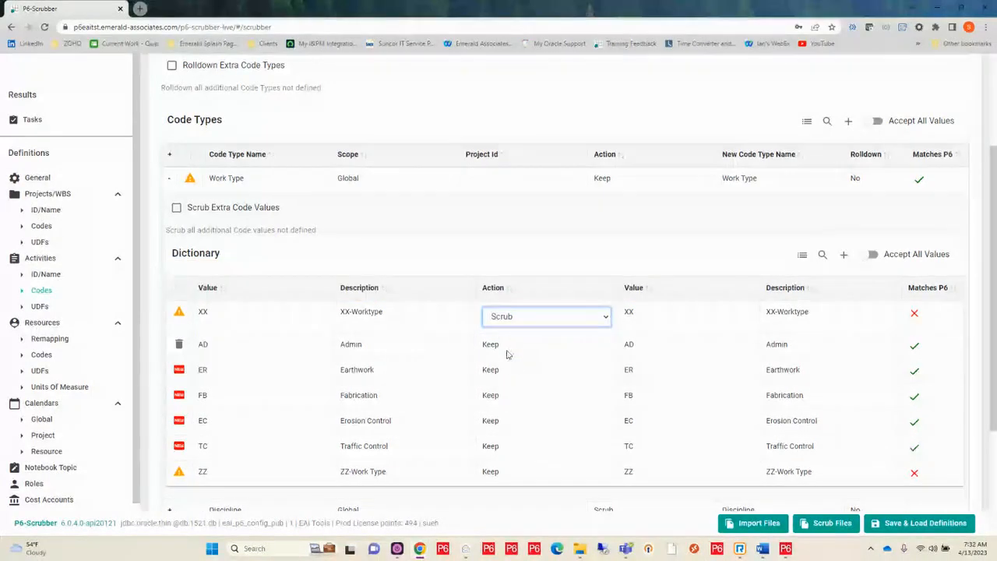
# Remap the description of the ZZ code value to the P6 description AA-Work Type
pyautogui.click(815, 479)
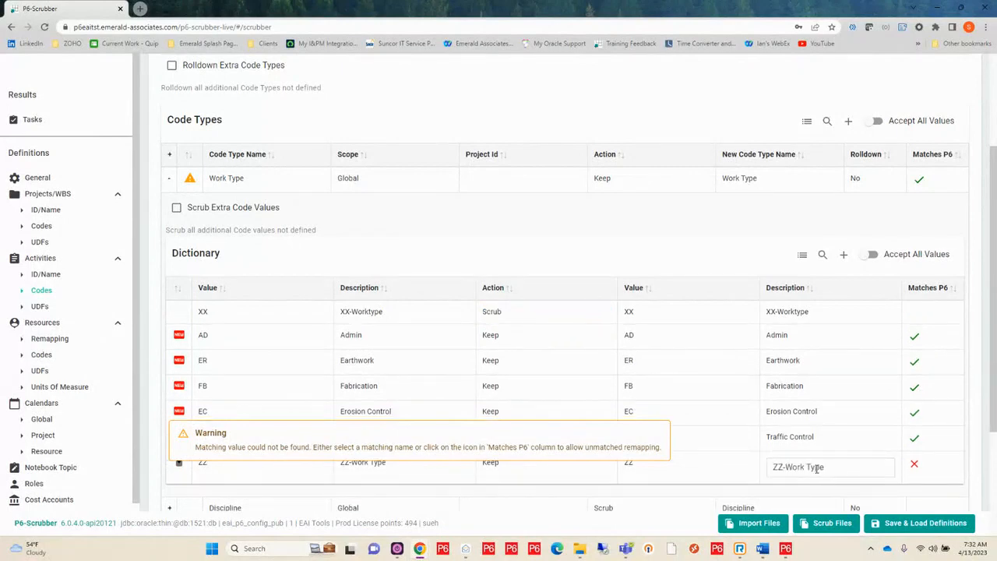
pyautogui.click(826, 466)
pyautogui.moveTo(826, 466); pyautogui.dragTo(751, 470)
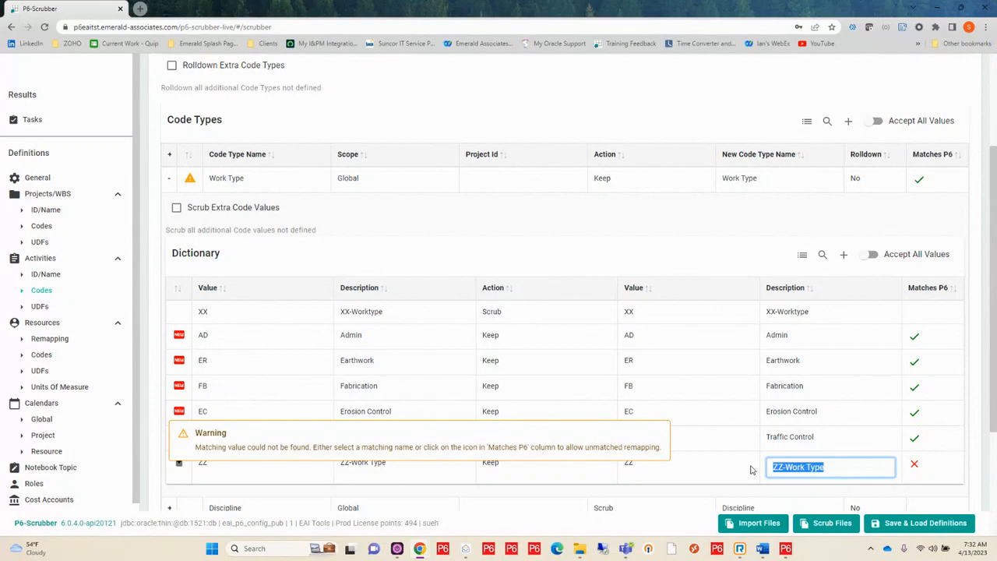
pyautogui.press('BackSpace')
pyautogui.scroll(-2, 801, 467)
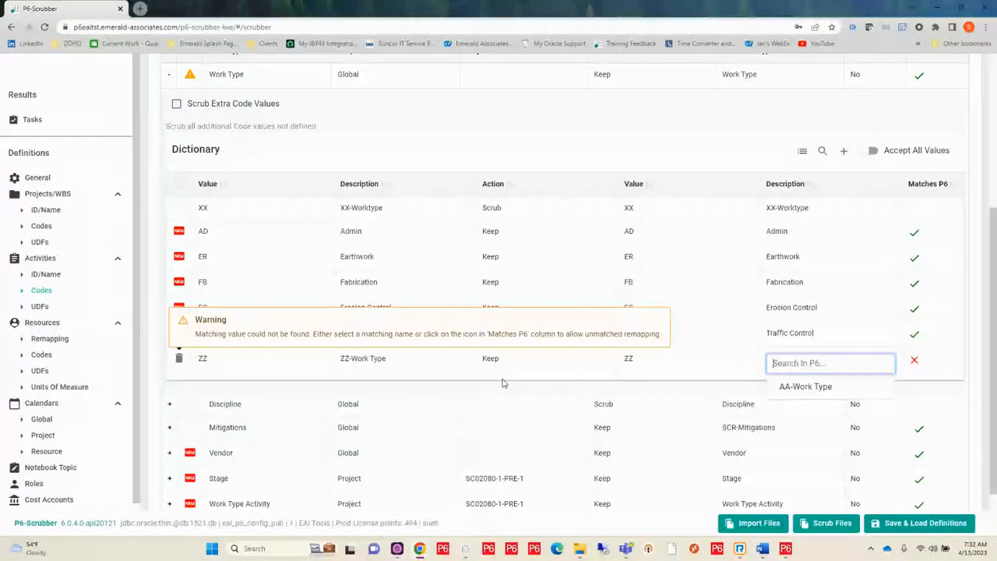
pyautogui.click(805, 386)
# Remap the ZZ code value to the P6 value AD with the description Admin
pyautogui.click(632, 361)
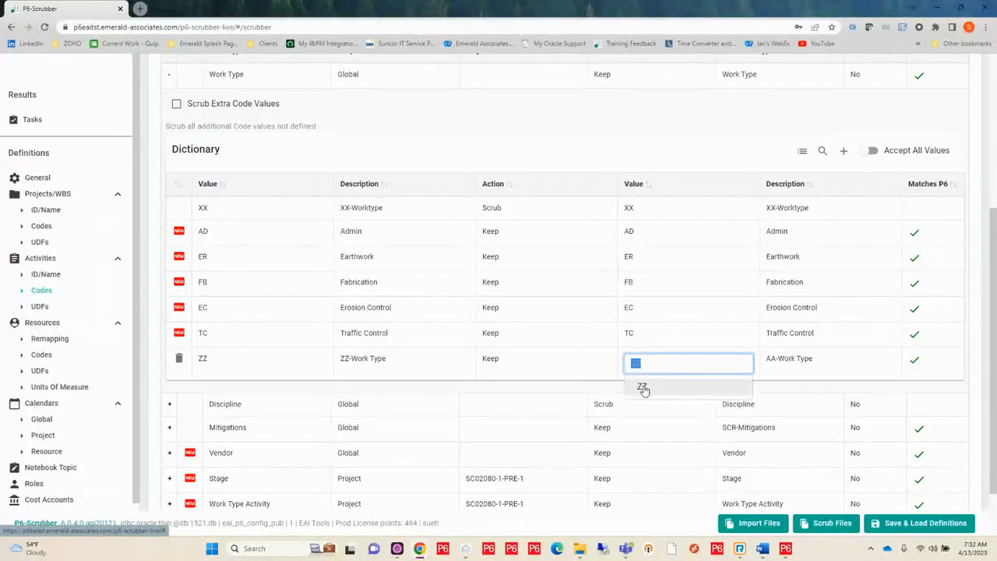
pyautogui.press('BackSpace')
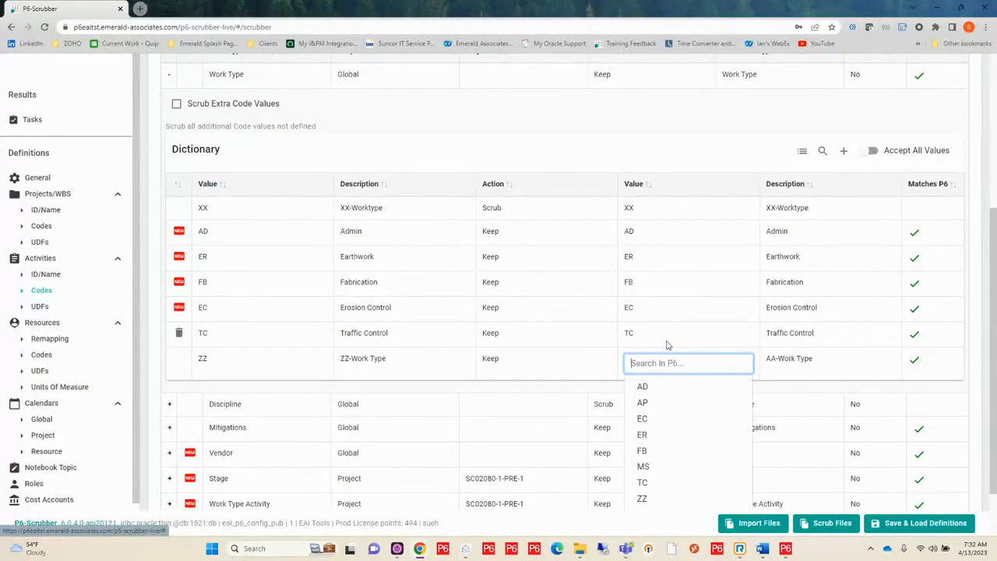
pyautogui.scroll(-1, 651, 407)
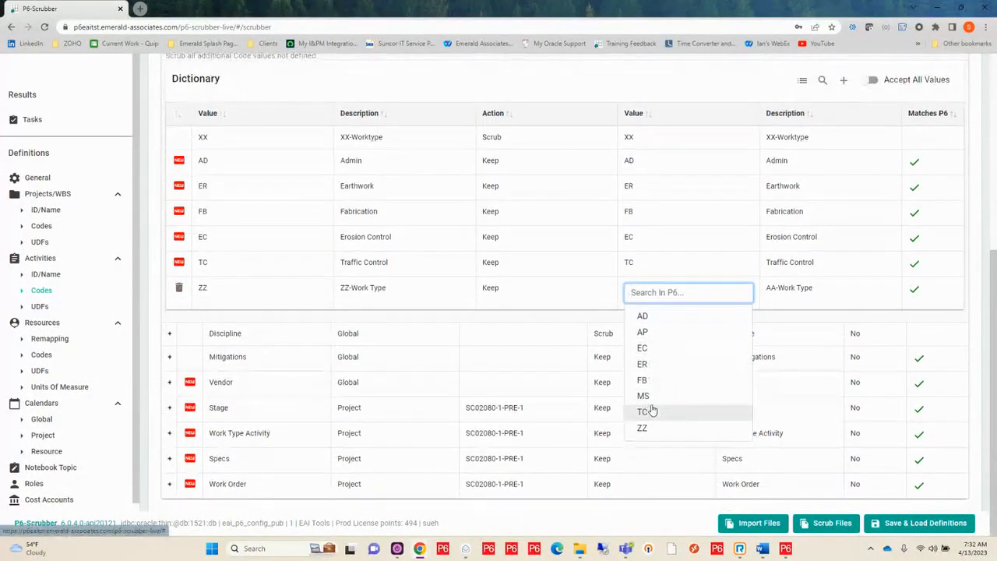
pyautogui.click(644, 317)
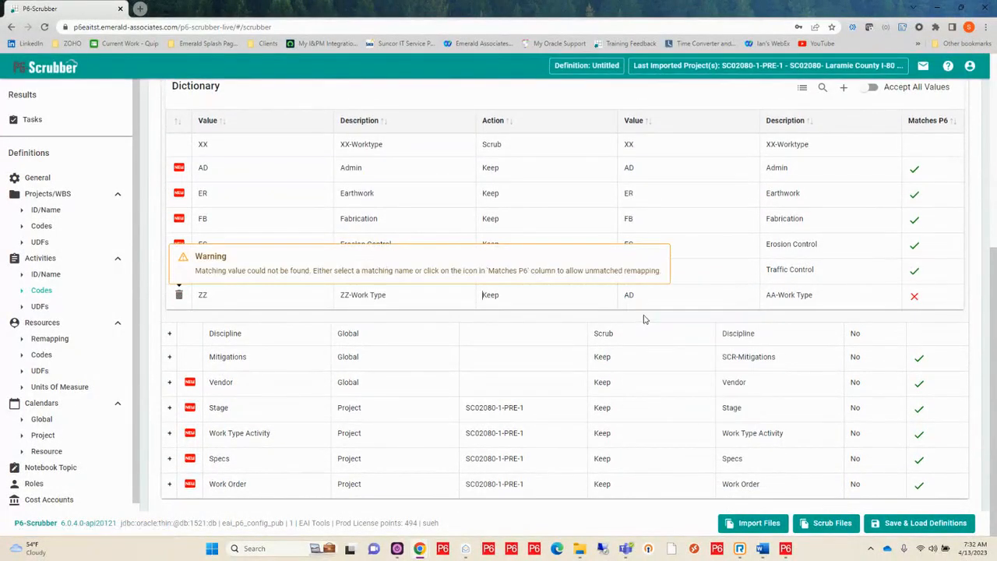
pyautogui.click(835, 296)
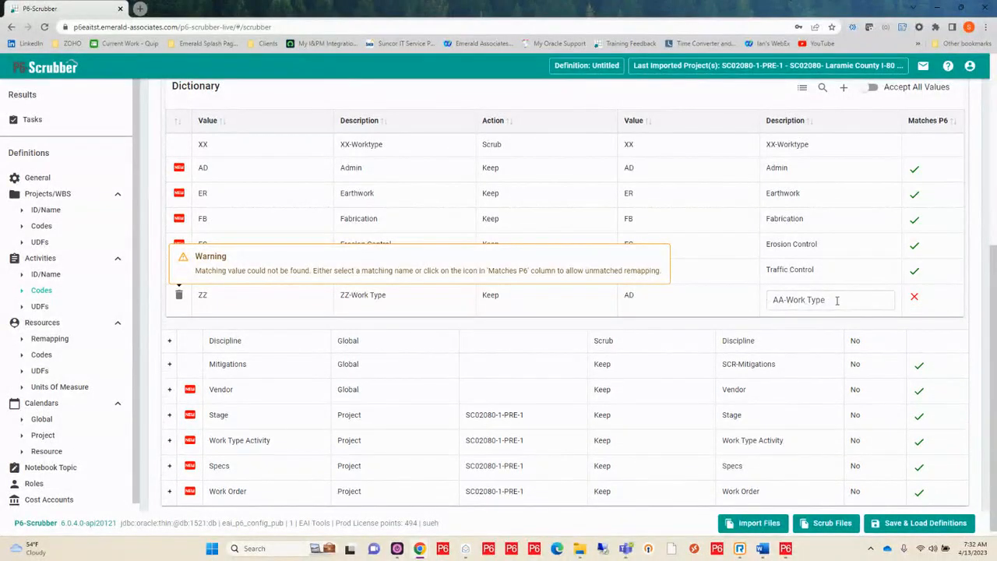
pyautogui.moveTo(835, 297); pyautogui.dragTo(757, 304)
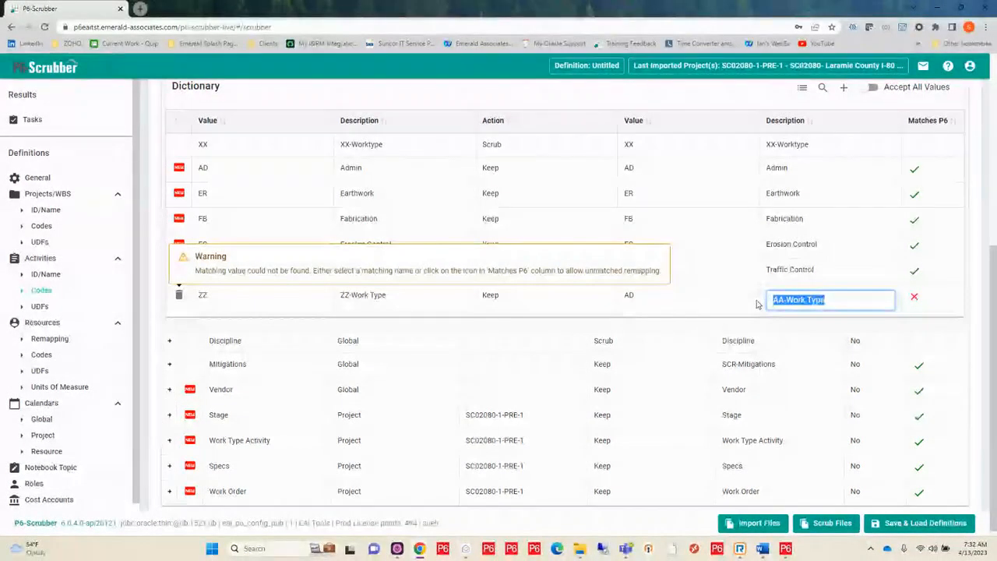
pyautogui.press('BackSpace')
pyautogui.click(800, 322)
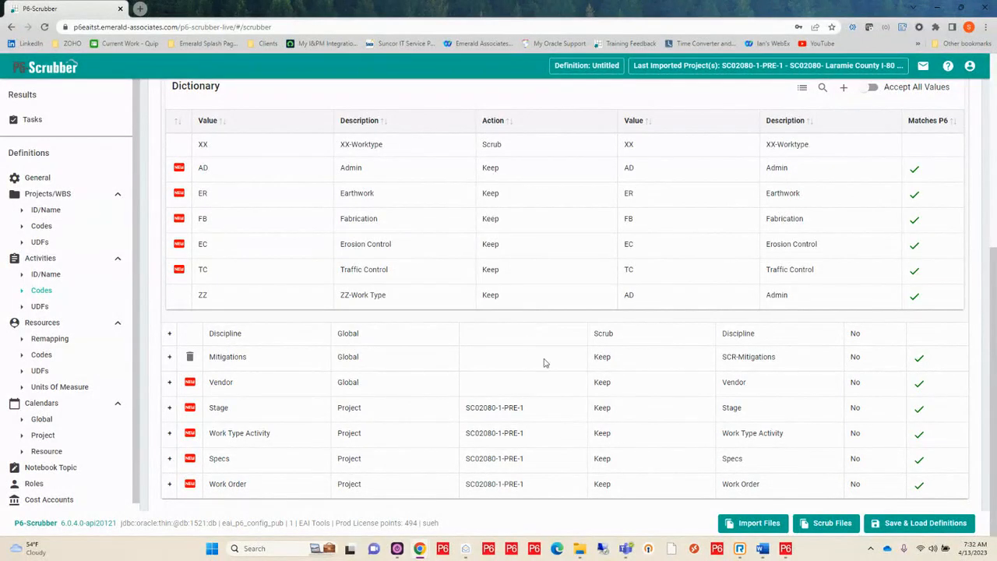
# In the resource remapping, set the new IDs of EN-CI-DR and EN-CI-L to the suggested SCR-EN-CI-DR and SCR-EN-CI-L
pyautogui.click(49, 339)
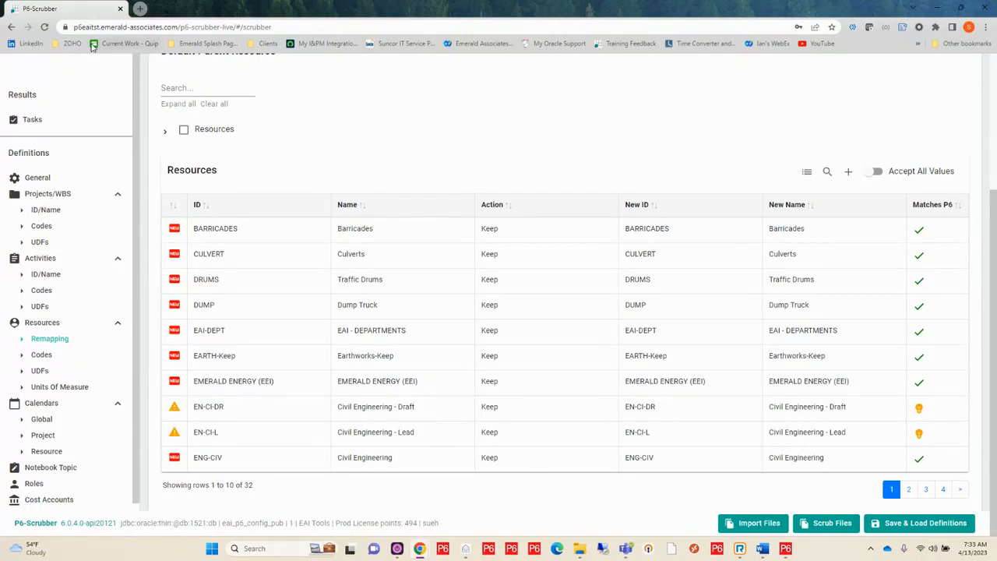
pyautogui.click(669, 406)
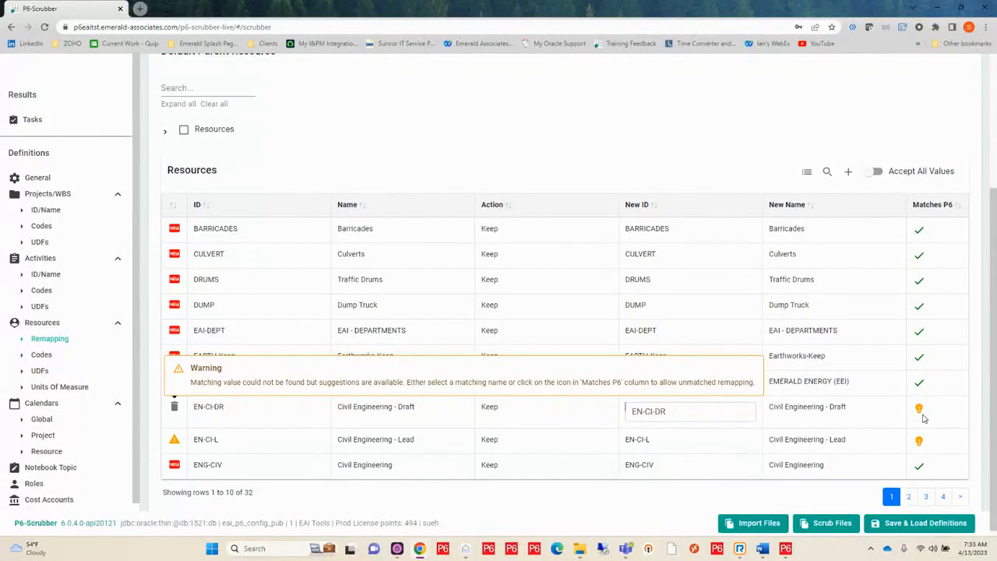
pyautogui.click(686, 413)
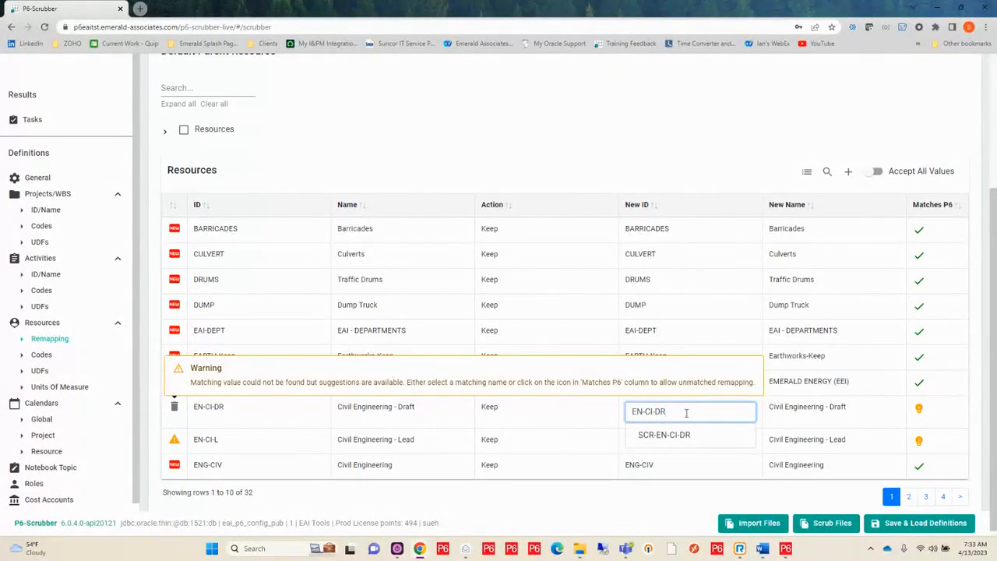
pyautogui.click(668, 433)
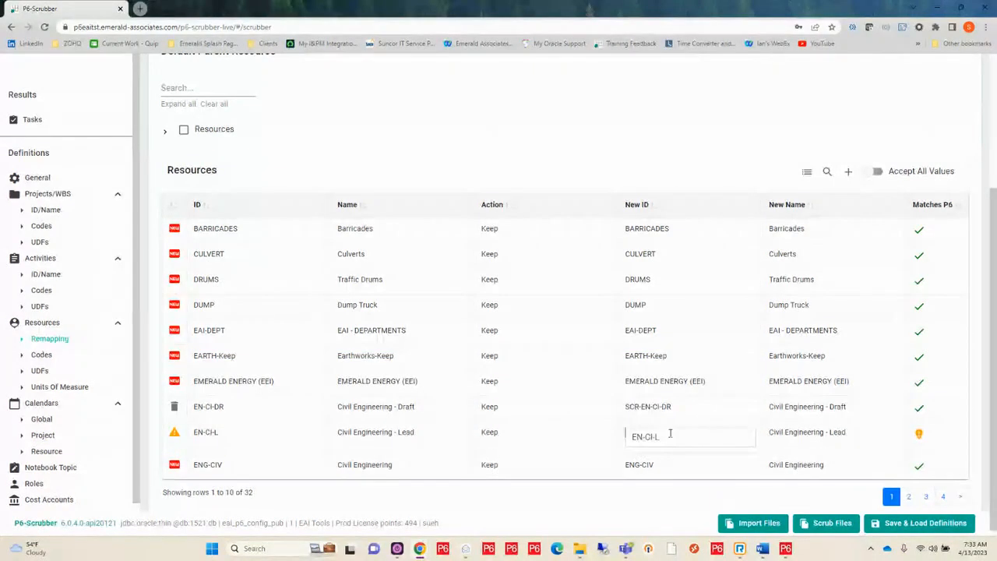
pyautogui.click(670, 434)
pyautogui.click(672, 467)
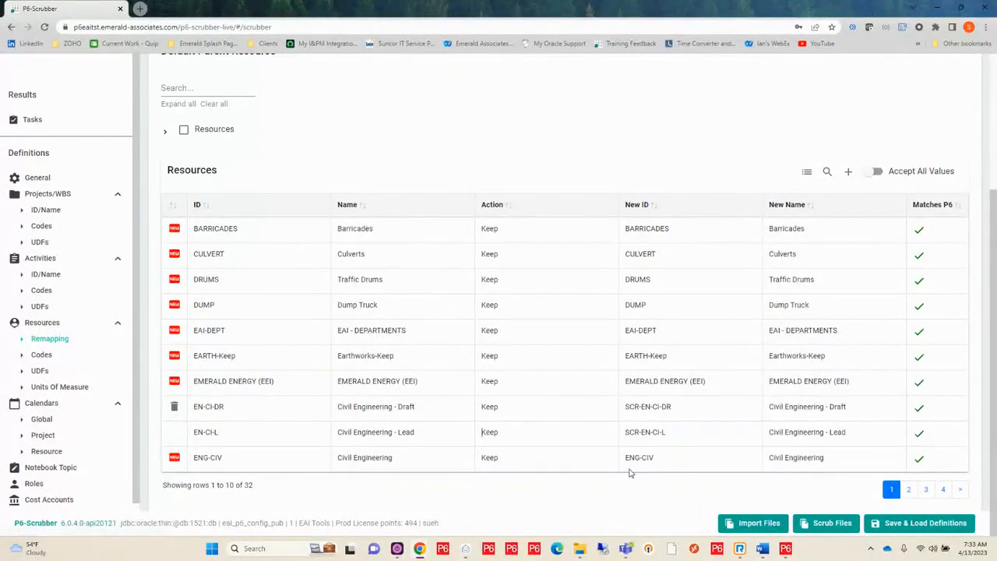
# Check the remaining pages of the resource list for unmatched entries and return to the first page
pyautogui.click(909, 490)
pyautogui.click(926, 489)
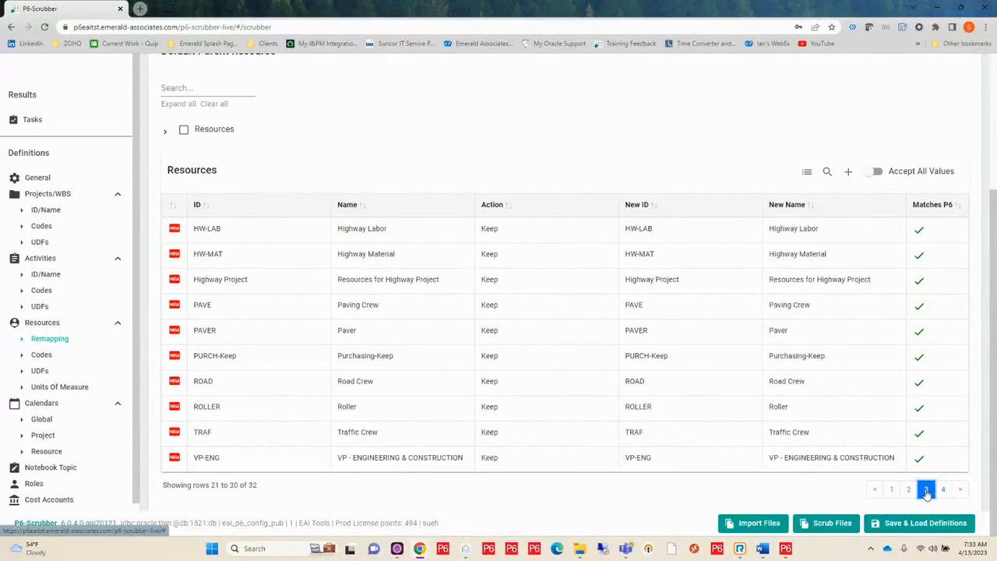
pyautogui.click(944, 489)
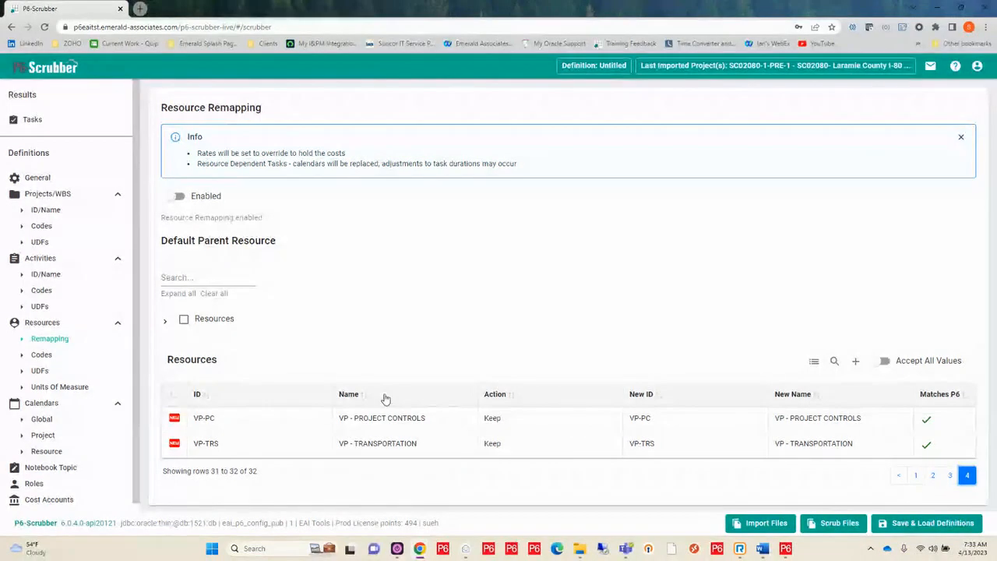
pyautogui.click(915, 475)
pyautogui.scroll(-2, 450, 334)
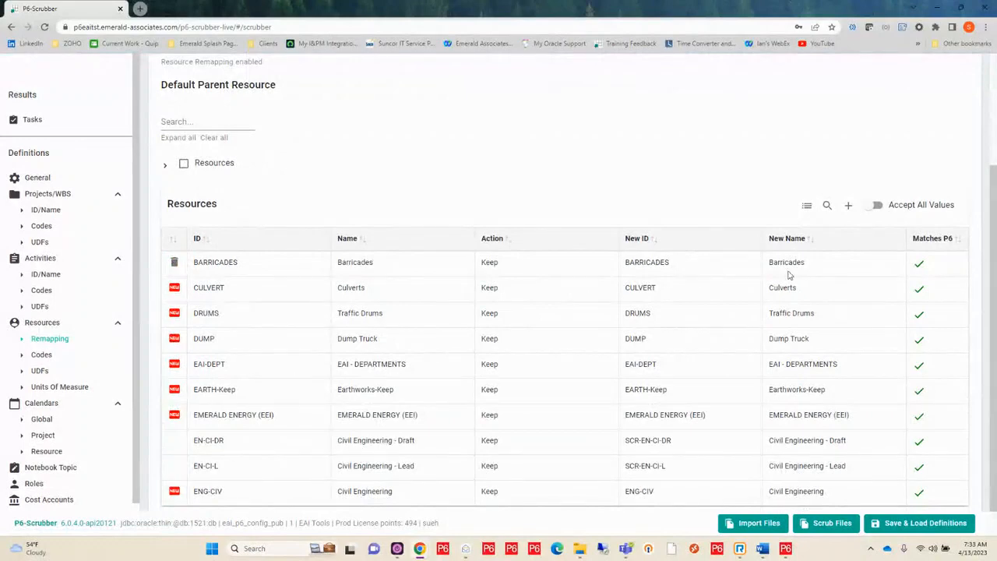
# Prefix the new ID of the BARRICADES resource with a first name and a hyphen, and acknowledge its unmatched remapping
pyautogui.click(672, 267)
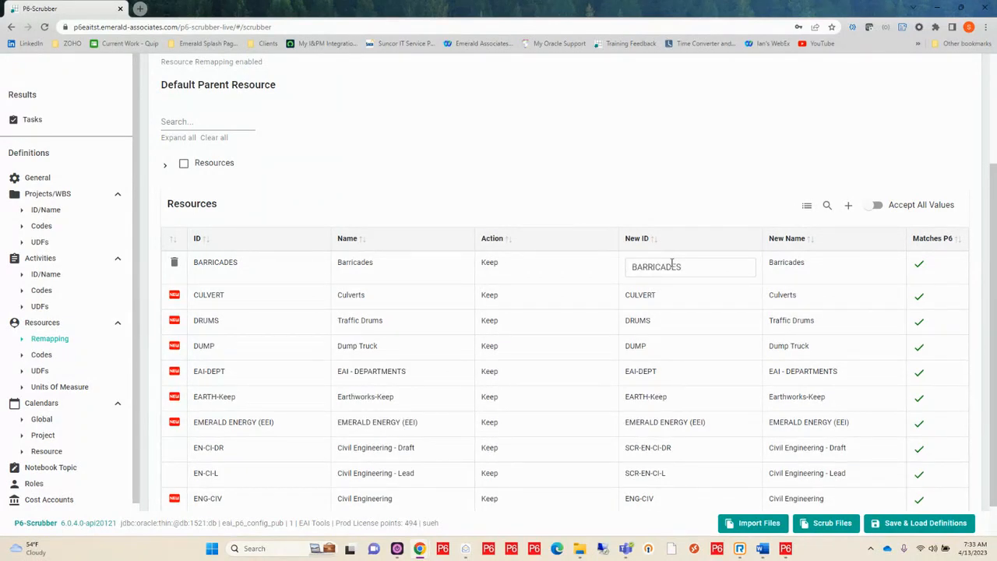
pyautogui.click(627, 269)
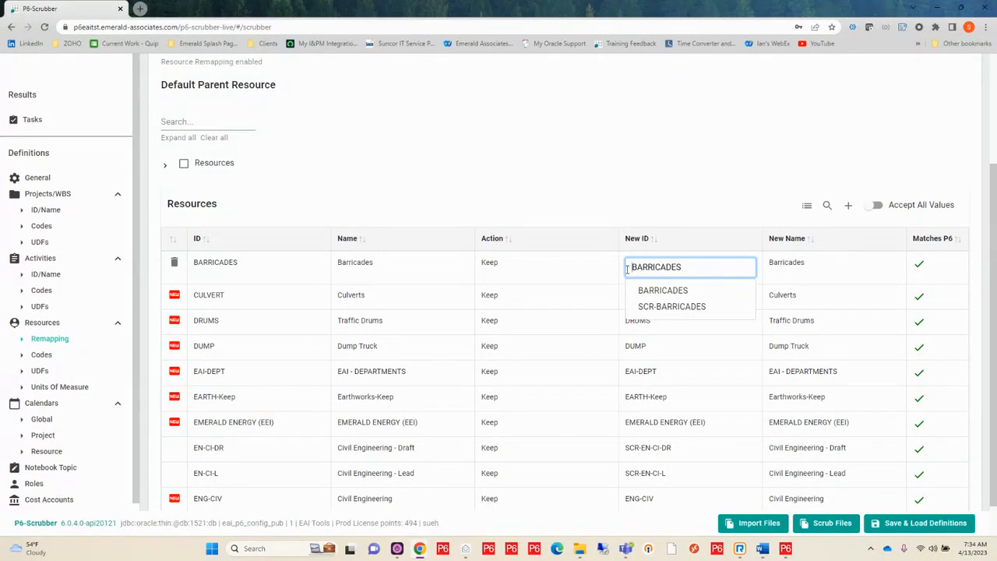
pyautogui.write('SUE')
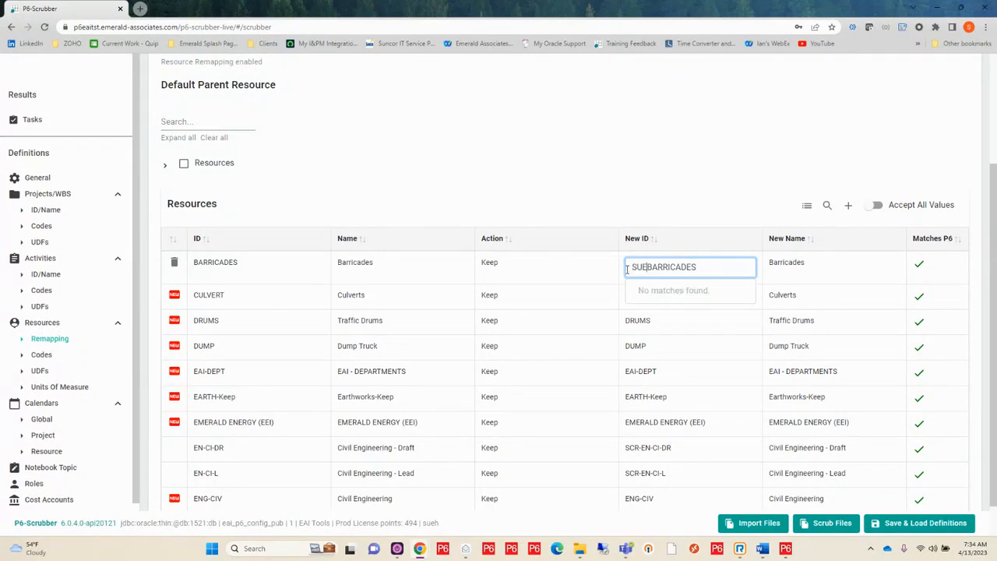
pyautogui.write('-')
pyautogui.press('Return')
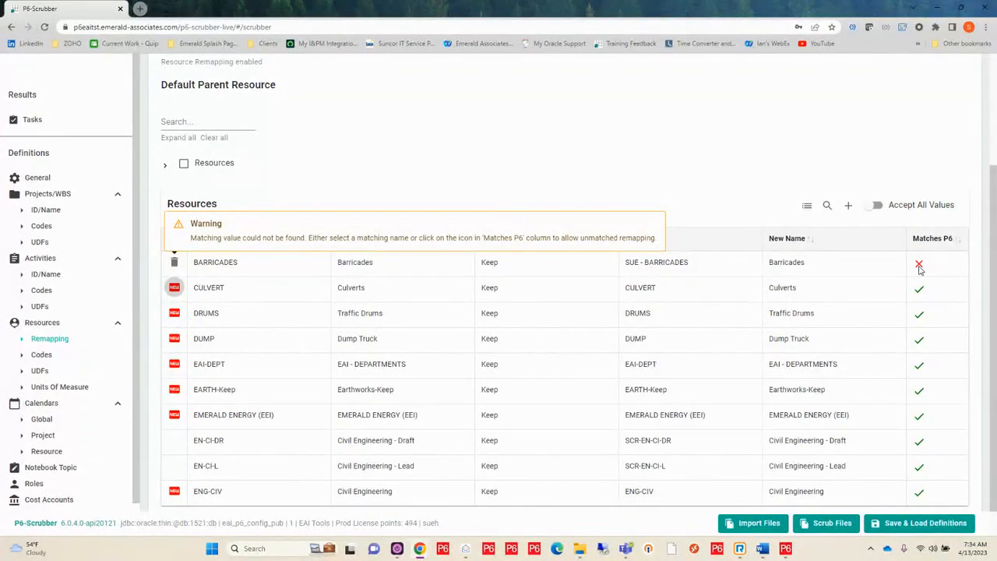
pyautogui.click(919, 266)
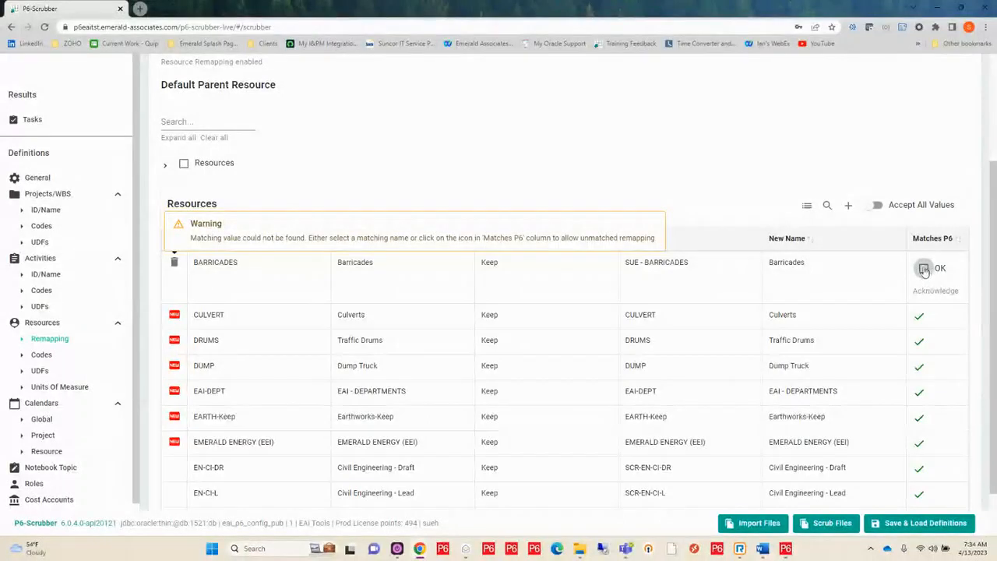
pyautogui.click(923, 269)
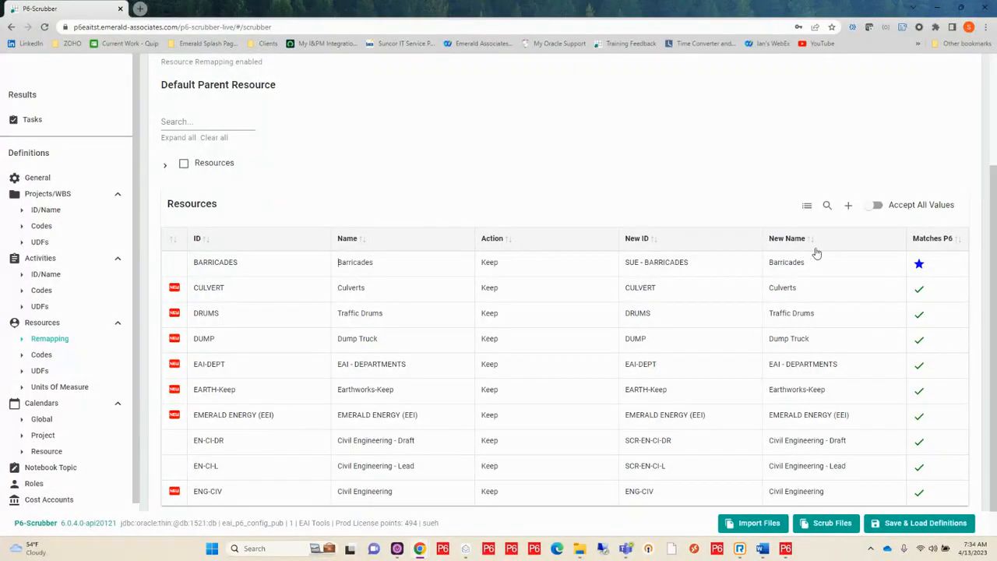
pyautogui.moveTo(920, 263)
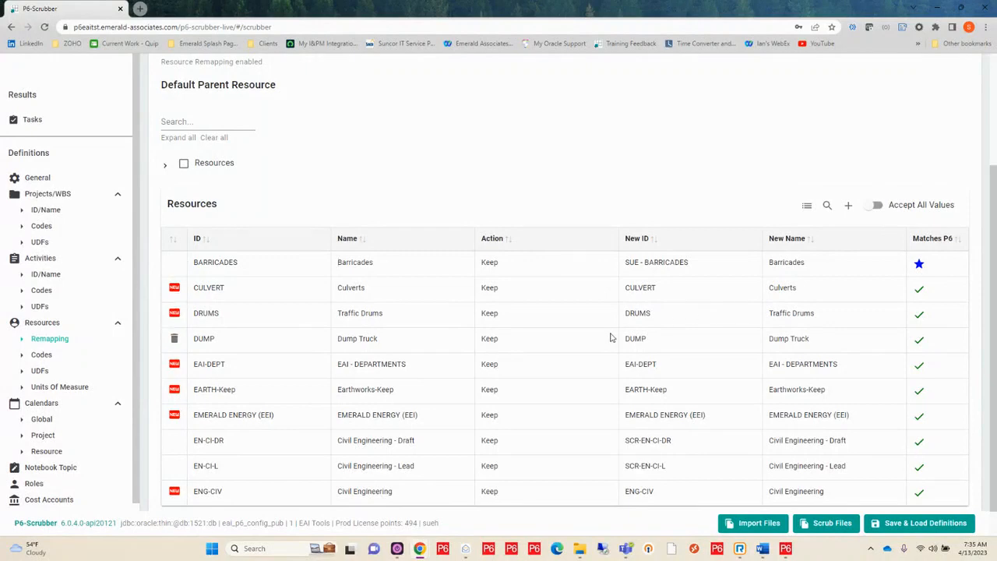
# In the Units Of Measure remapping, add an entry with the abbreviation m3 and the name Cubic Meters
pyautogui.click(45, 389)
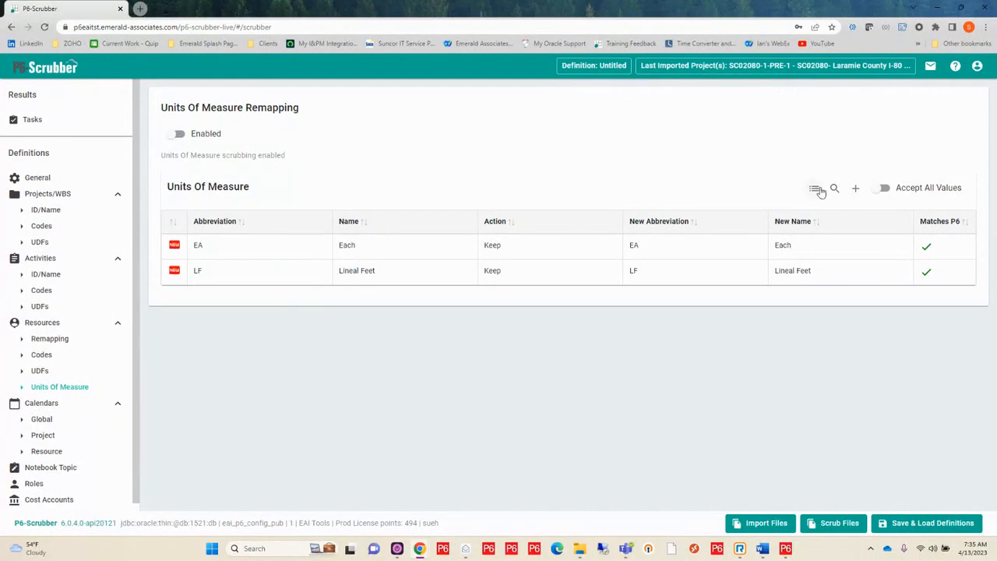
pyautogui.click(856, 192)
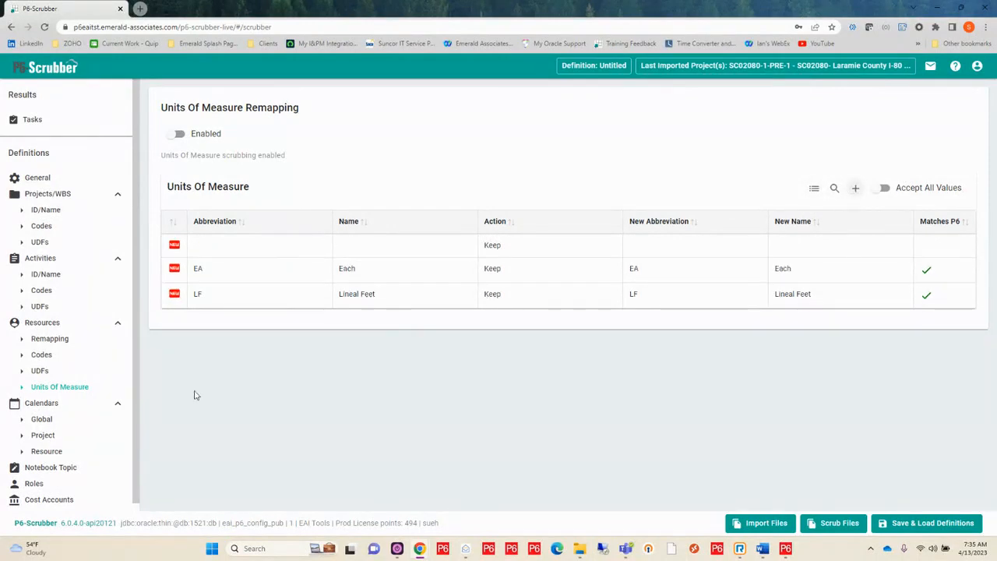
pyautogui.click(240, 246)
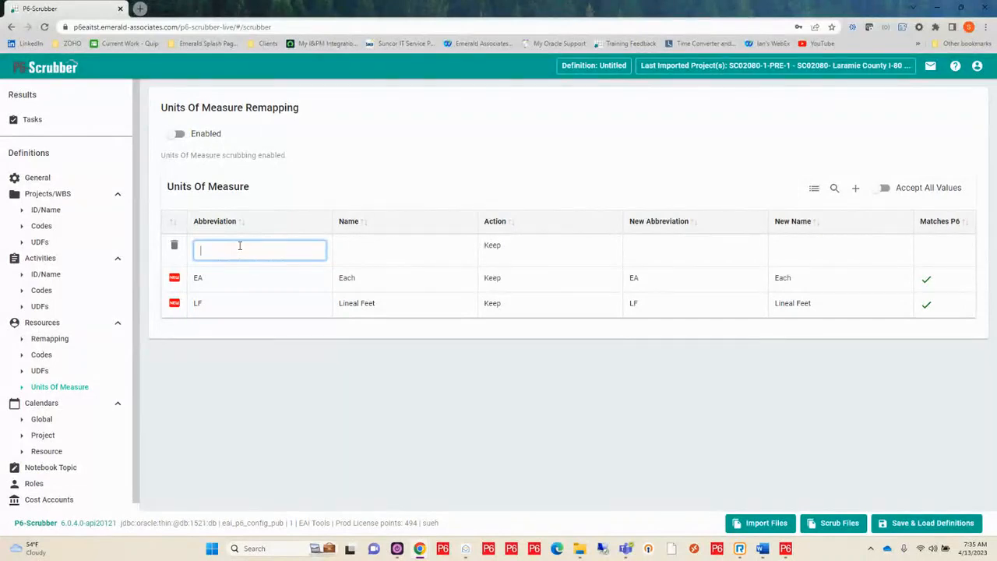
pyautogui.write('m3')
pyautogui.press('Return')
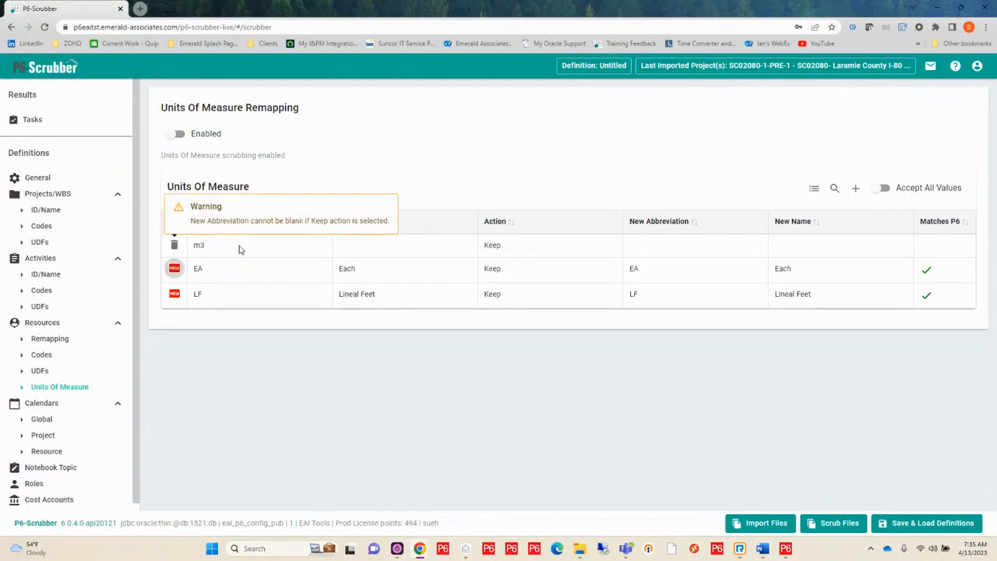
pyautogui.click(380, 247)
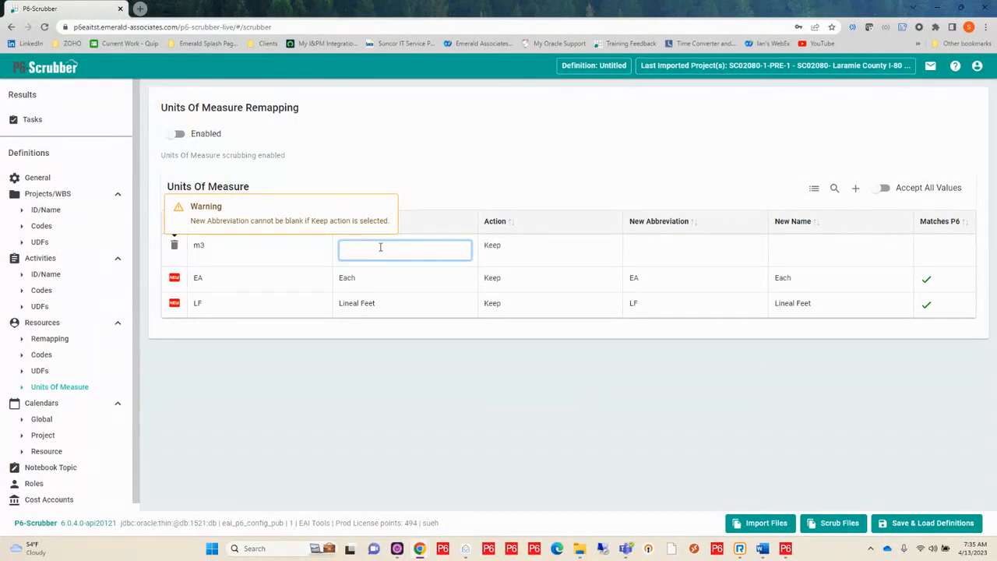
pyautogui.write('Cubic Meters')
pyautogui.press('Tab')
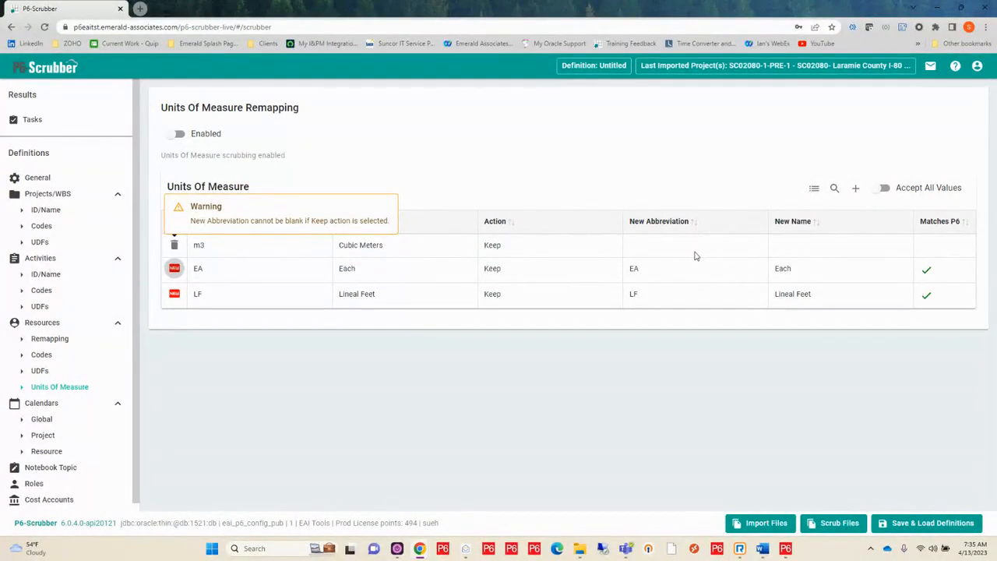
# Map the m3 unit of measure to the new abbreviation M3 and the new name Cubic Meters from P6
pyautogui.click(233, 253)
pyautogui.click(653, 250)
pyautogui.click(652, 249)
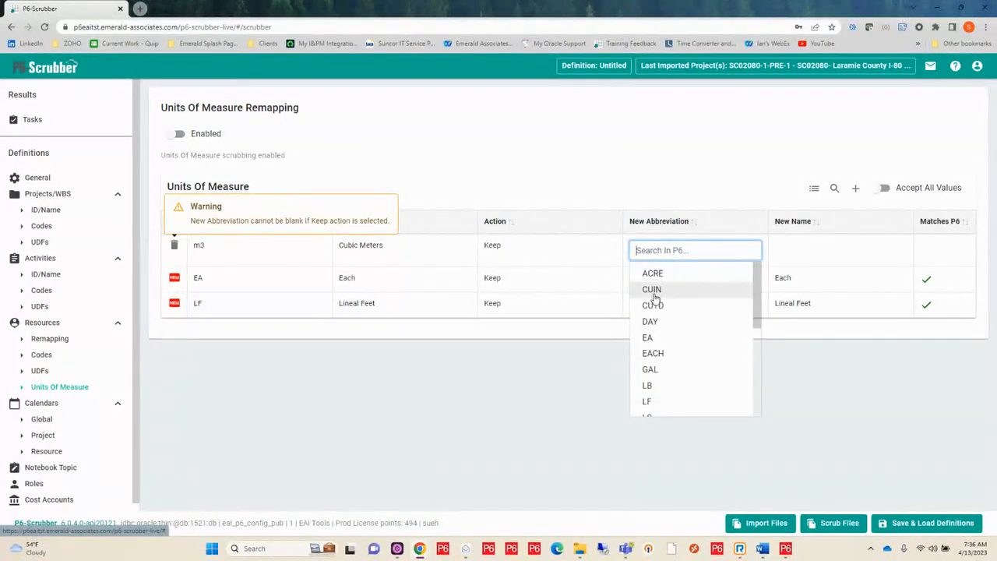
pyautogui.write('m')
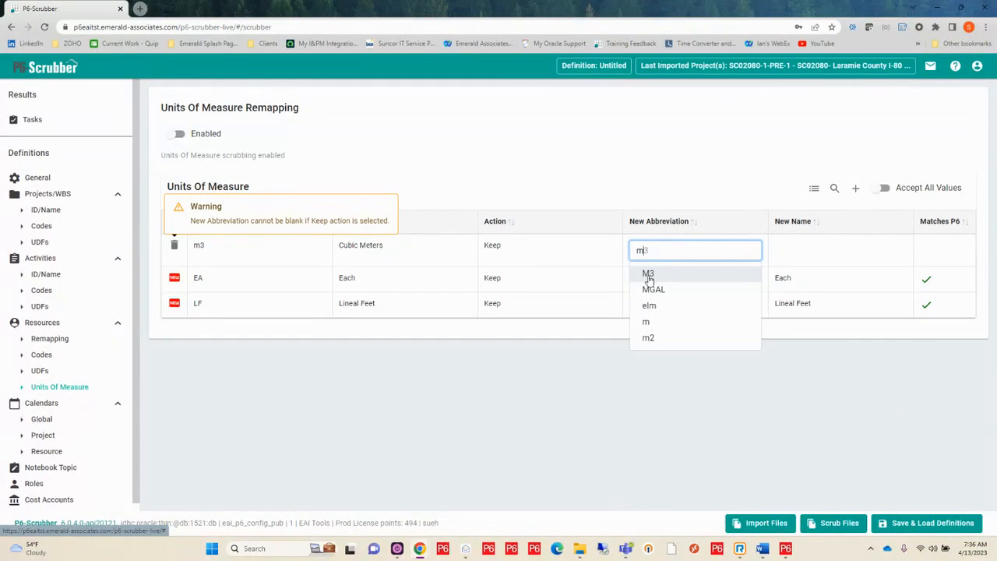
pyautogui.click(648, 276)
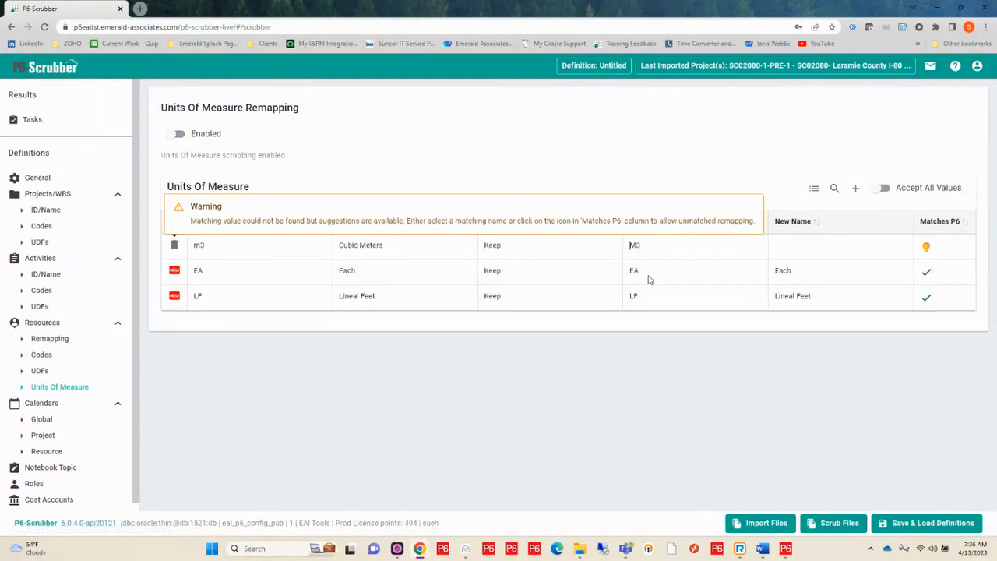
pyautogui.click(799, 250)
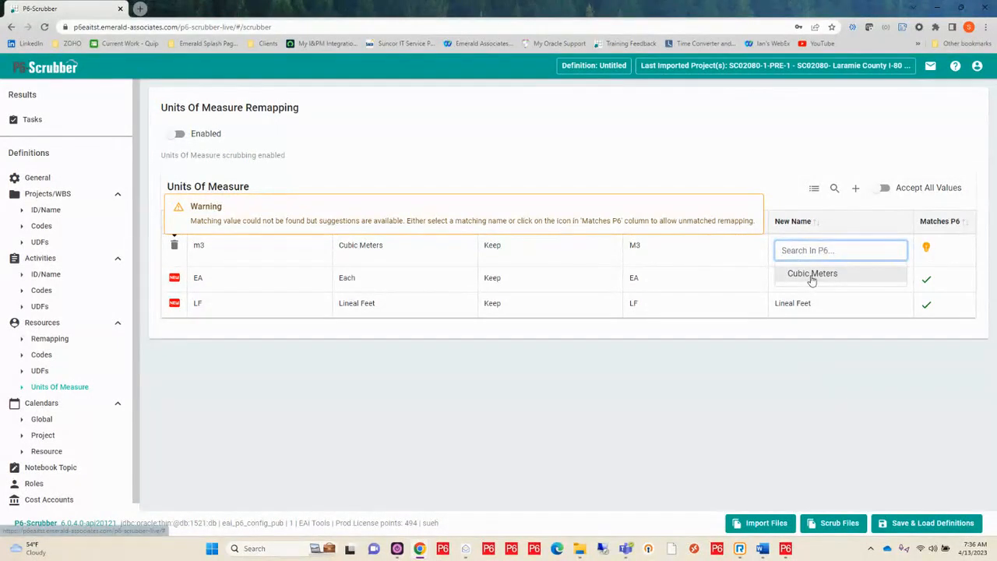
pyautogui.click(810, 273)
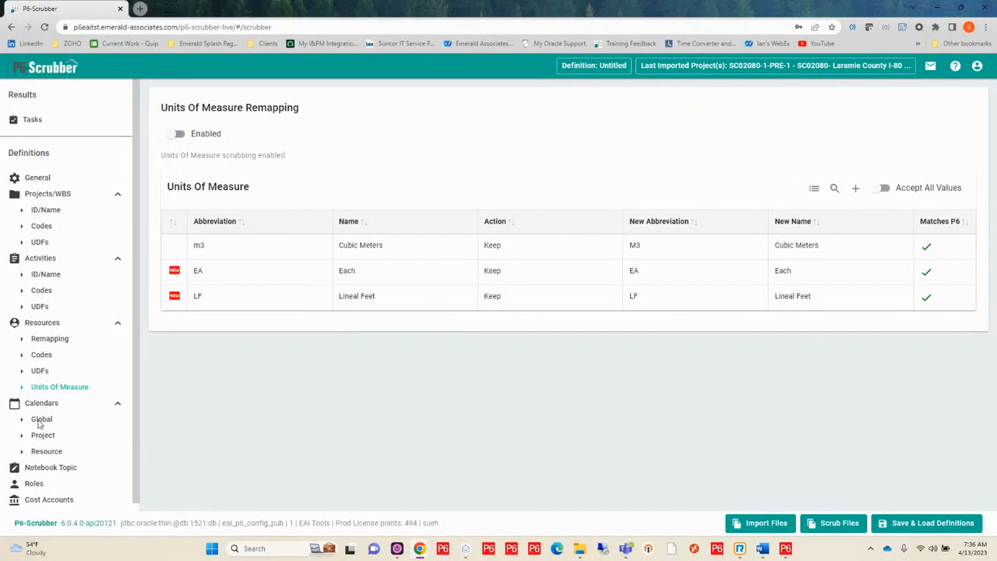
# In the resource remapping, search the default parent resources for scr and choose SCR-Scrubber as the default parent
pyautogui.click(50, 338)
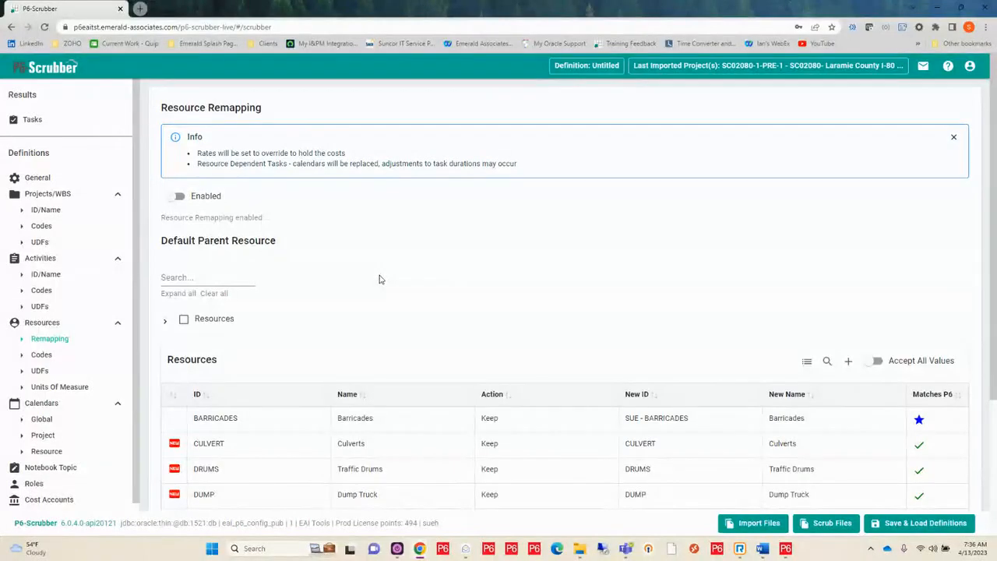
pyautogui.scroll(-2, 306, 267)
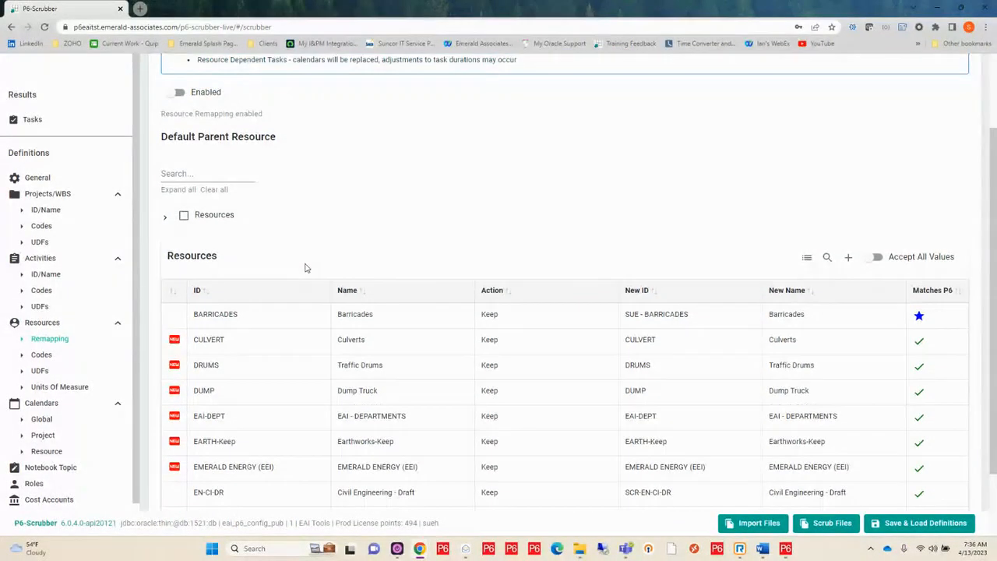
pyautogui.click(165, 219)
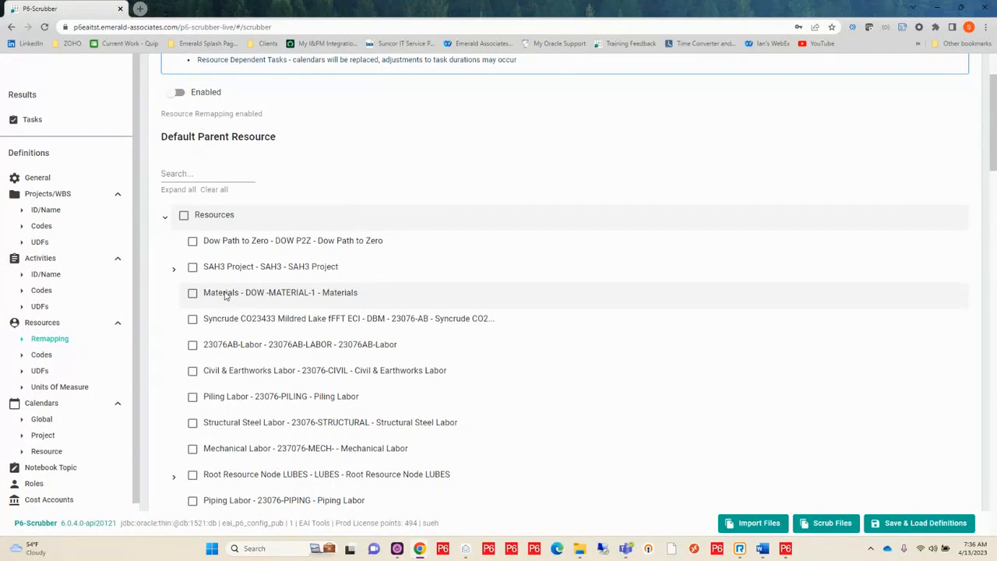
pyautogui.scroll(-1, 224, 295)
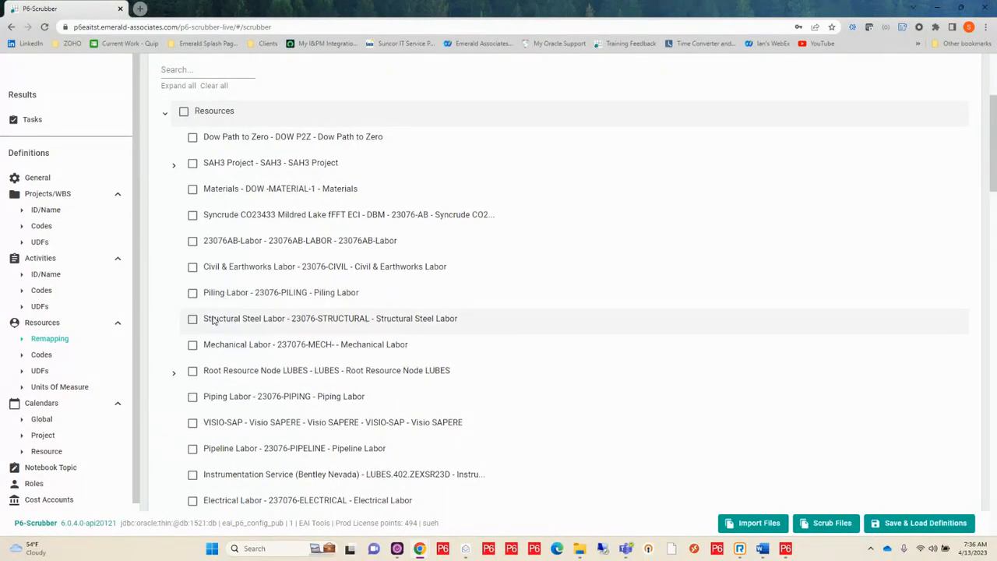
pyautogui.scroll(-2, 197, 371)
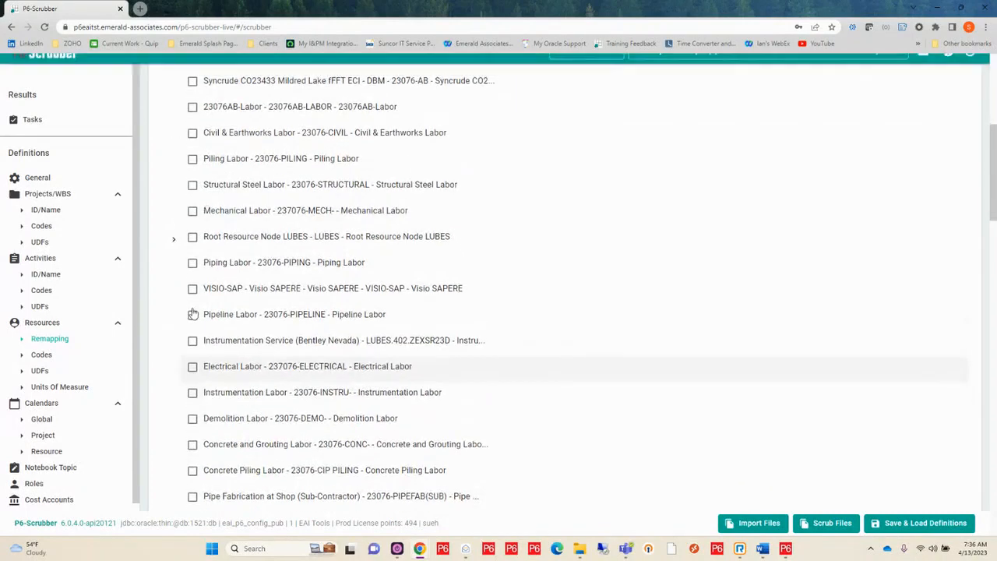
pyautogui.scroll(5, 193, 312)
pyautogui.click(187, 277)
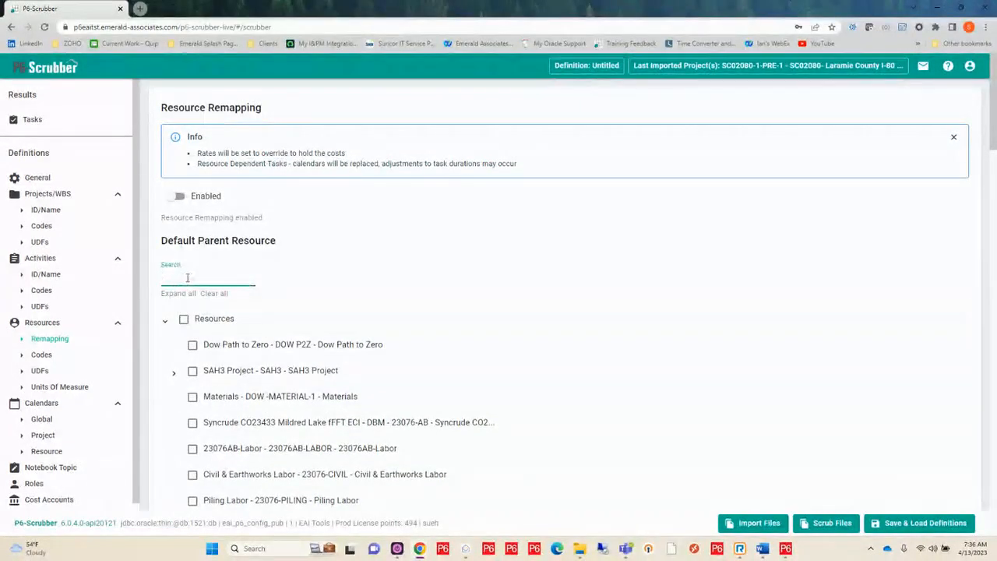
pyautogui.write('scr')
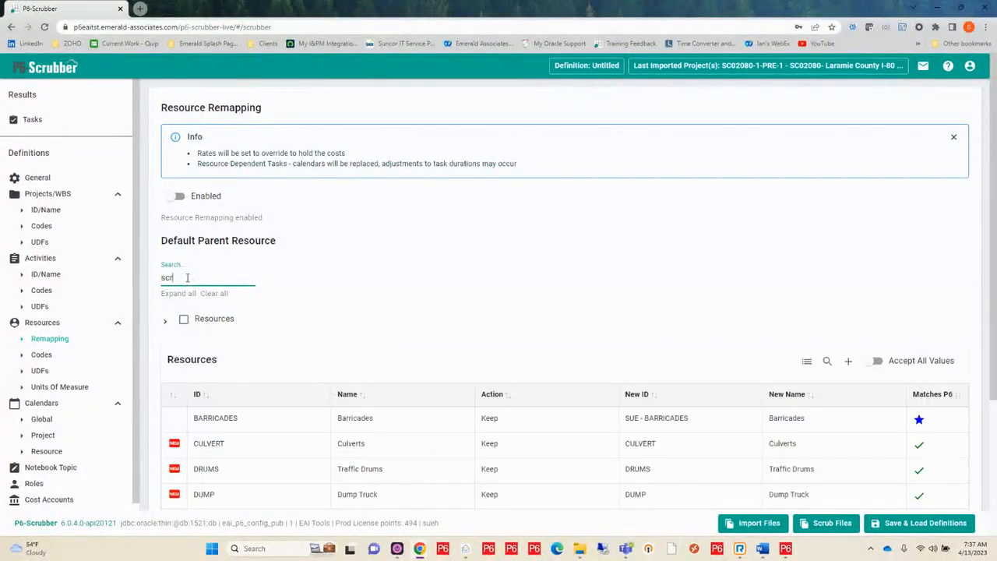
pyautogui.click(166, 320)
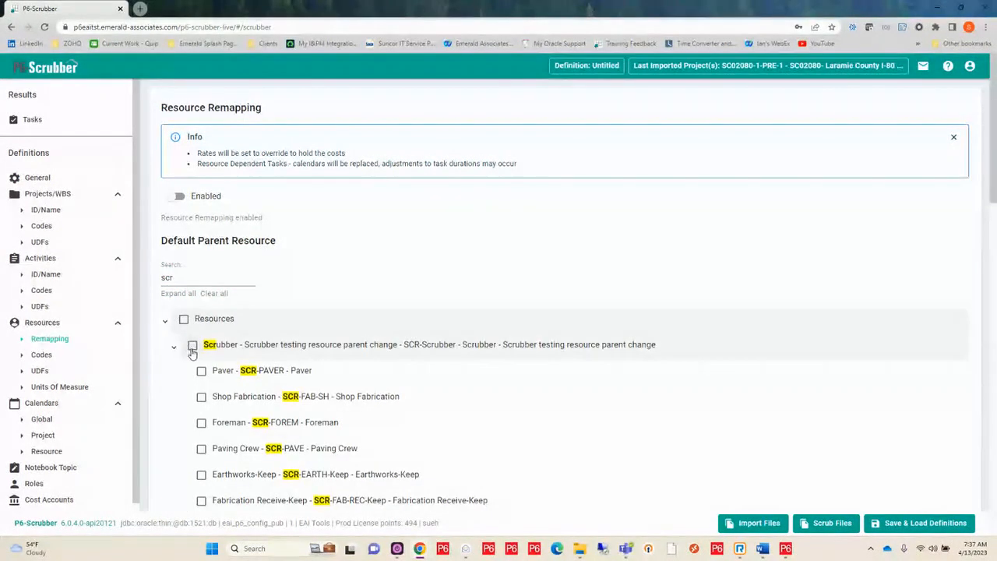
pyautogui.click(192, 346)
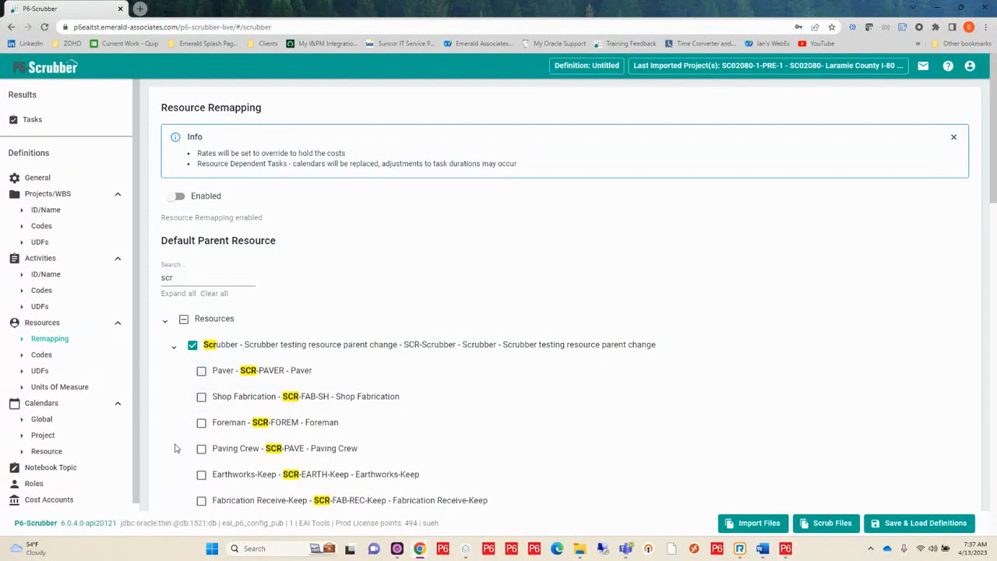
# In the global calendar rolldown, set the action of Standard 5 Day Workweek and 1-P6Loader - 5 Day - Canada to Rolldown
pyautogui.click(42, 420)
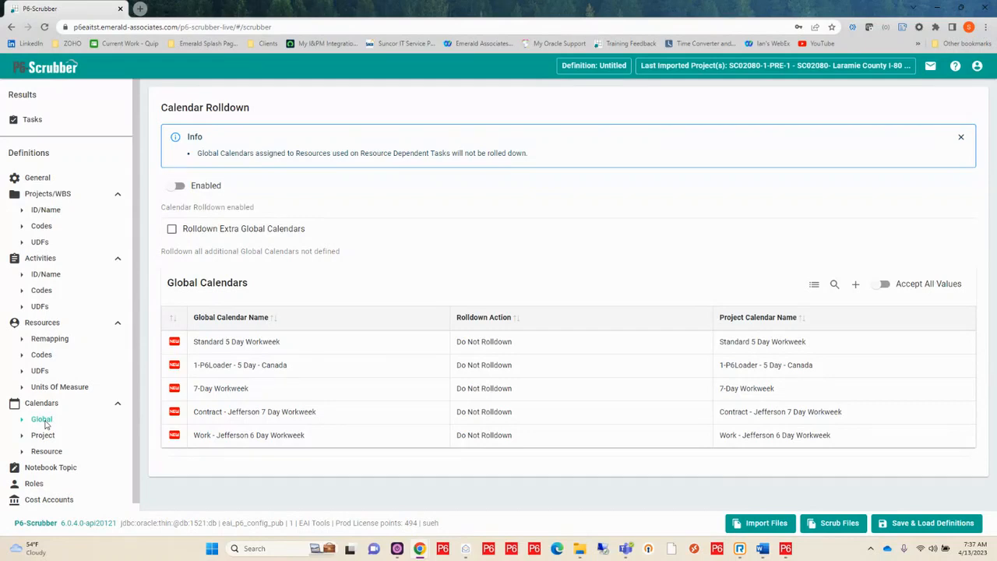
pyautogui.click(524, 341)
pyautogui.click(525, 347)
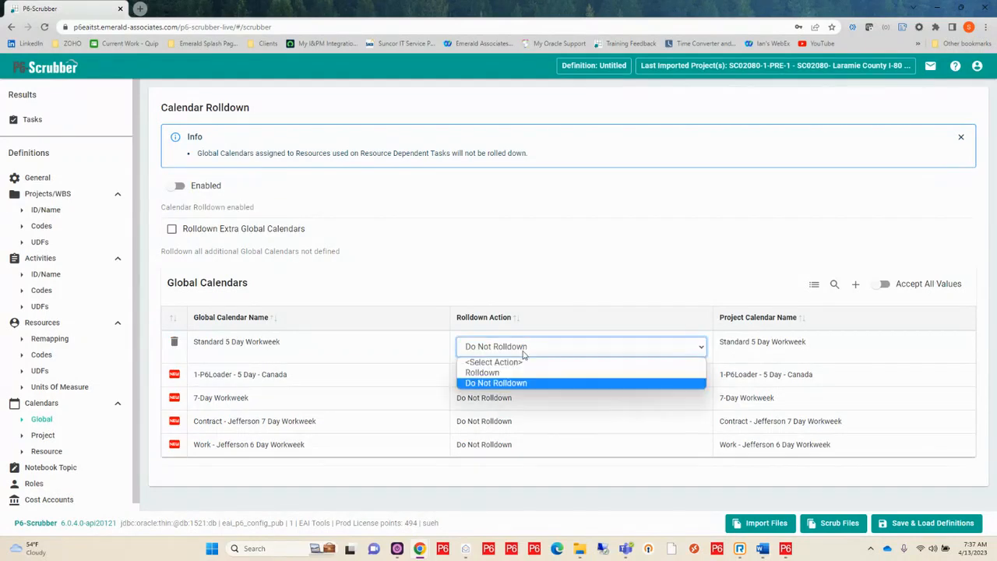
pyautogui.click(517, 374)
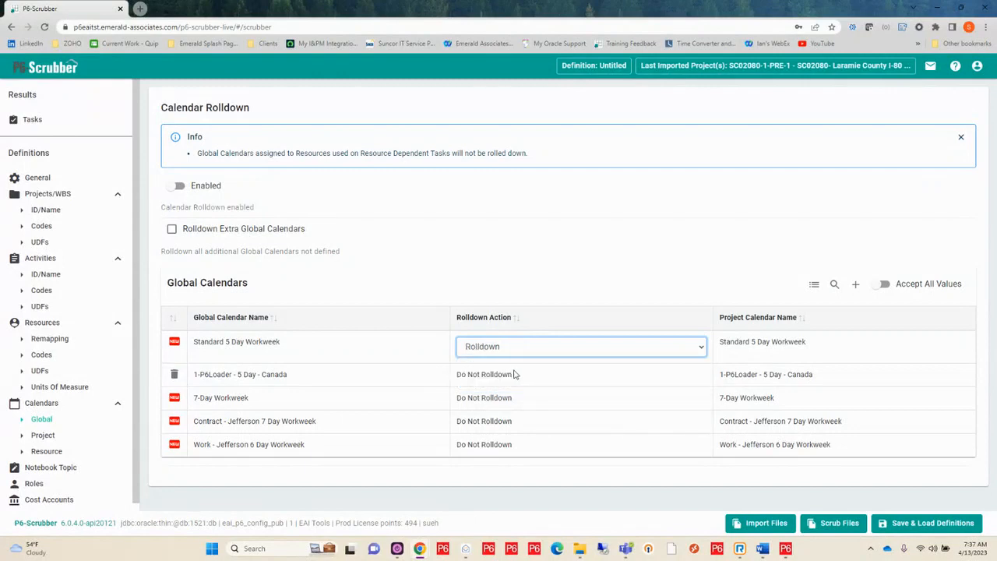
pyautogui.click(514, 375)
pyautogui.click(514, 375)
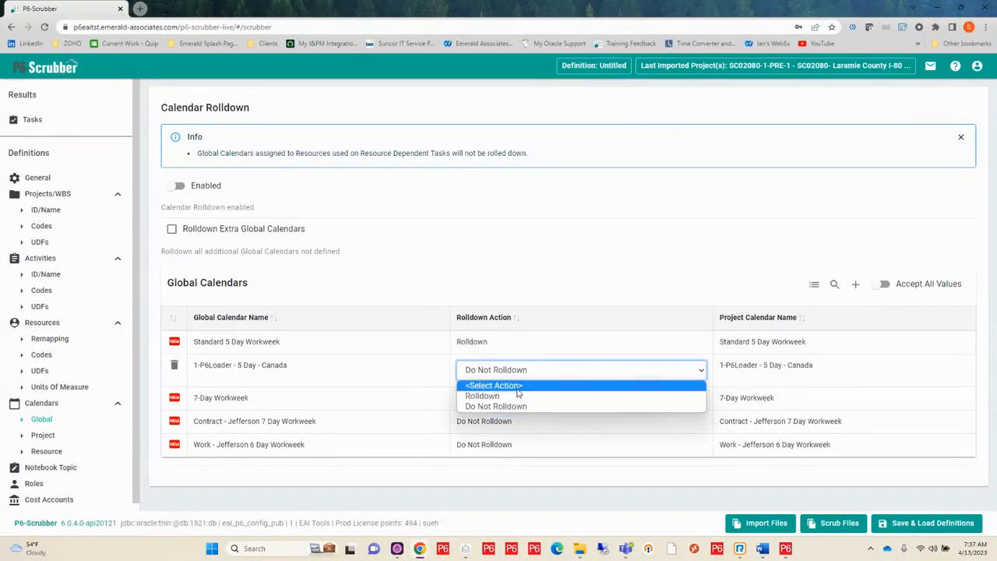
pyautogui.click(516, 395)
# Set the rolldown action of the 7-Day Workweek, Contract - Jefferson 7 Day Workweek and Work - Jefferson 6 Day Workweek calendars to Rolldown
pyautogui.click(515, 399)
pyautogui.click(516, 399)
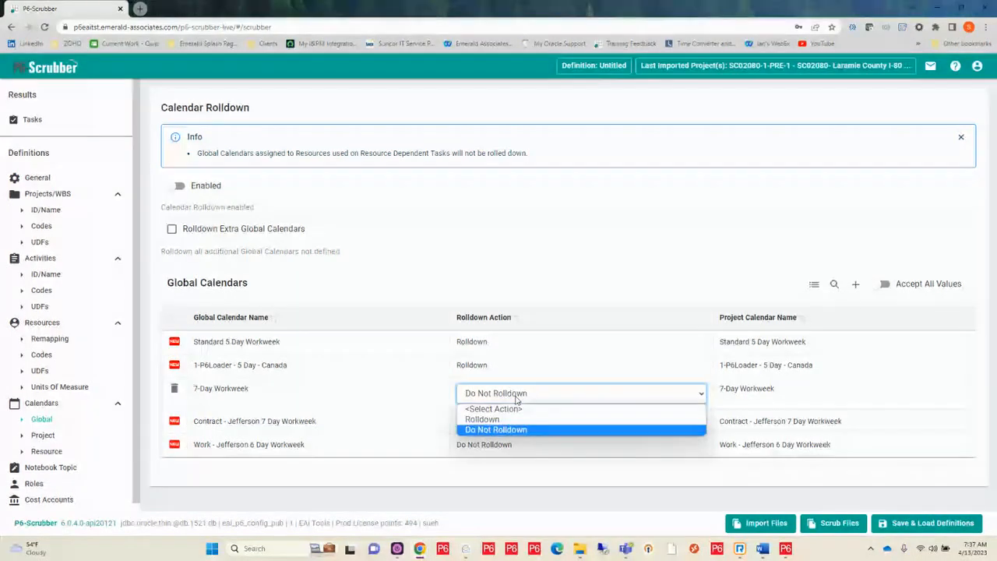
pyautogui.click(516, 417)
pyautogui.click(520, 421)
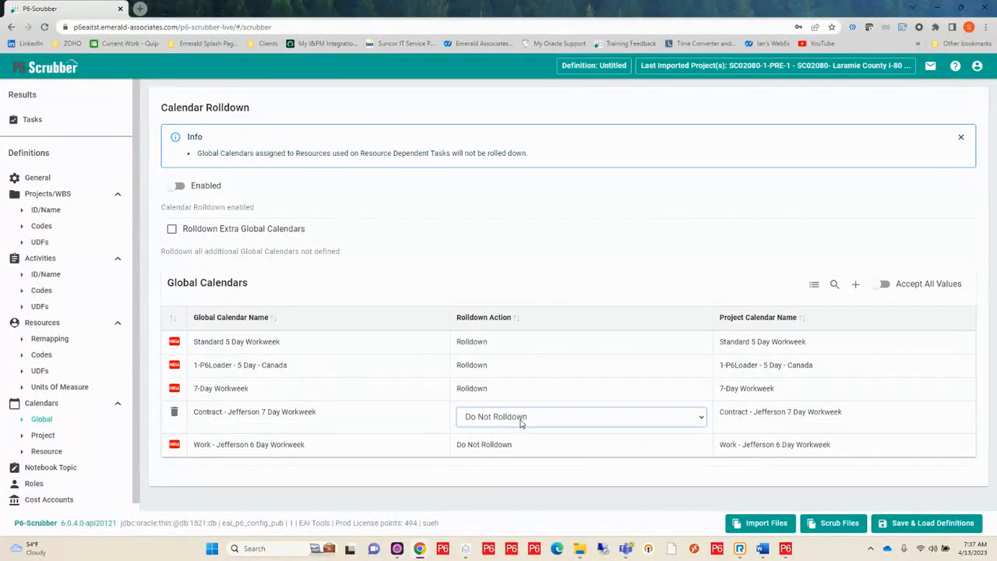
pyautogui.click(521, 417)
pyautogui.click(523, 443)
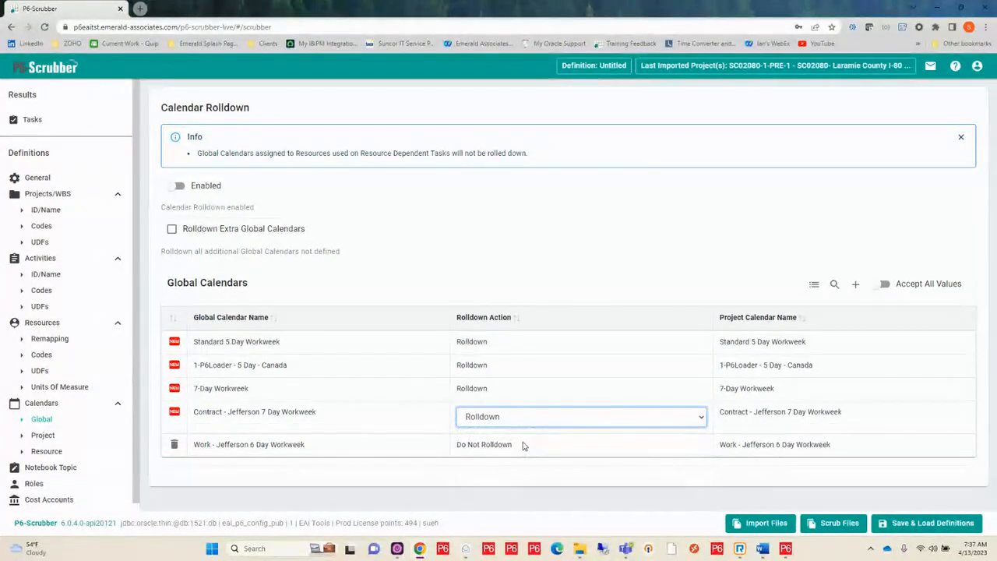
pyautogui.click(523, 444)
pyautogui.click(524, 443)
pyautogui.click(523, 467)
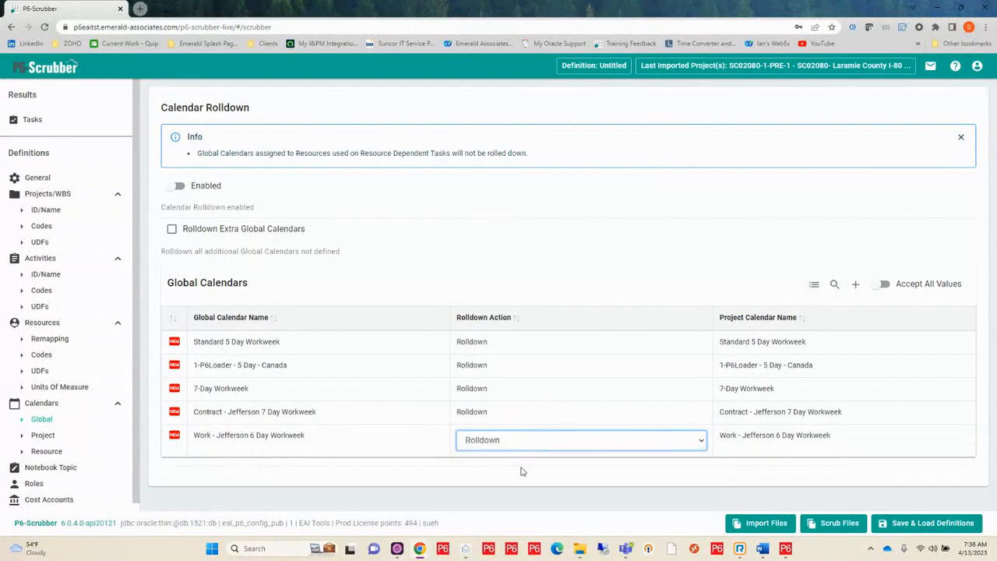
pyautogui.click(547, 363)
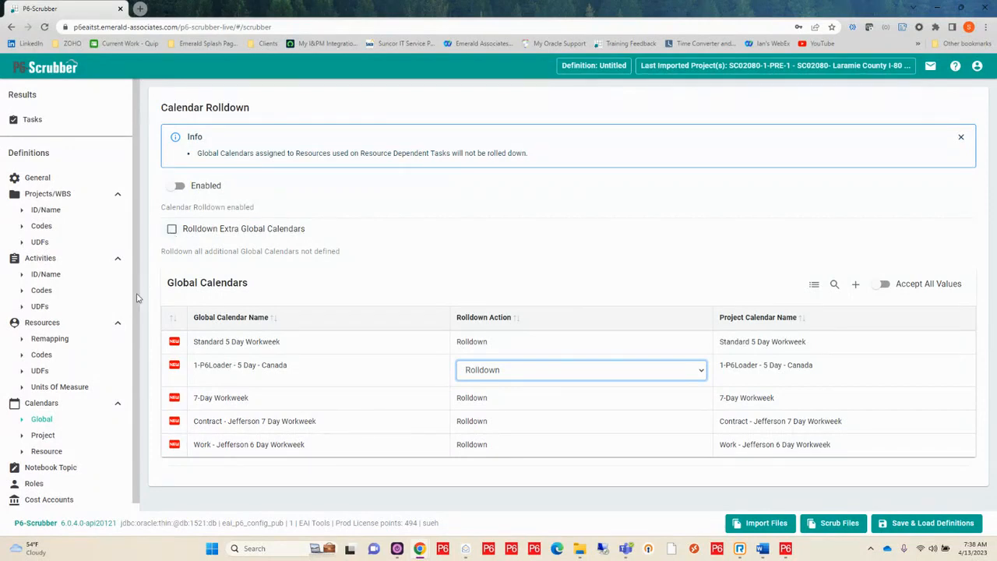
# View the project calendars, and remap the resource calendar Standard 5 Day-Resource only to SCR-Standard 5 Day-Resource only
pyautogui.click(50, 436)
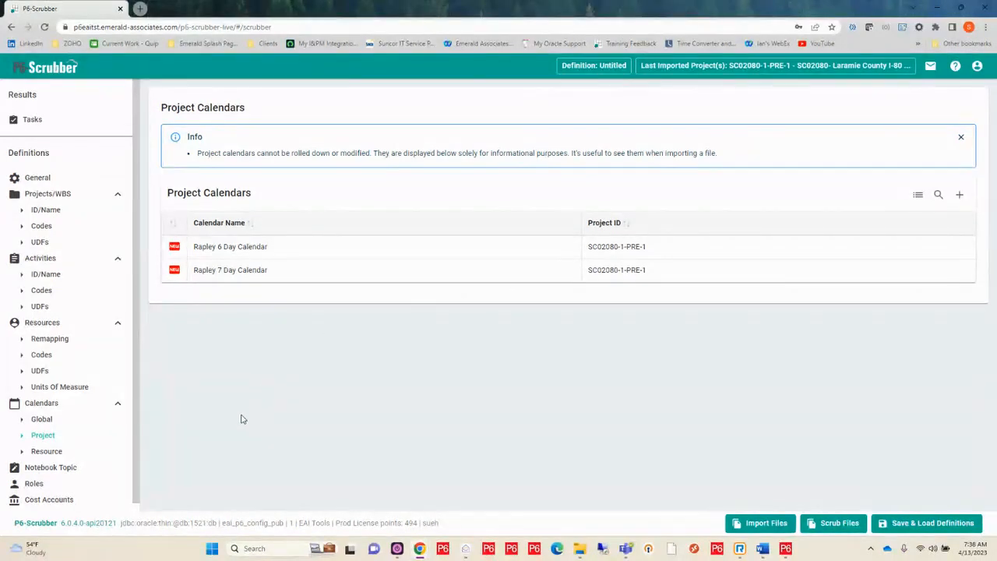
pyautogui.click(45, 454)
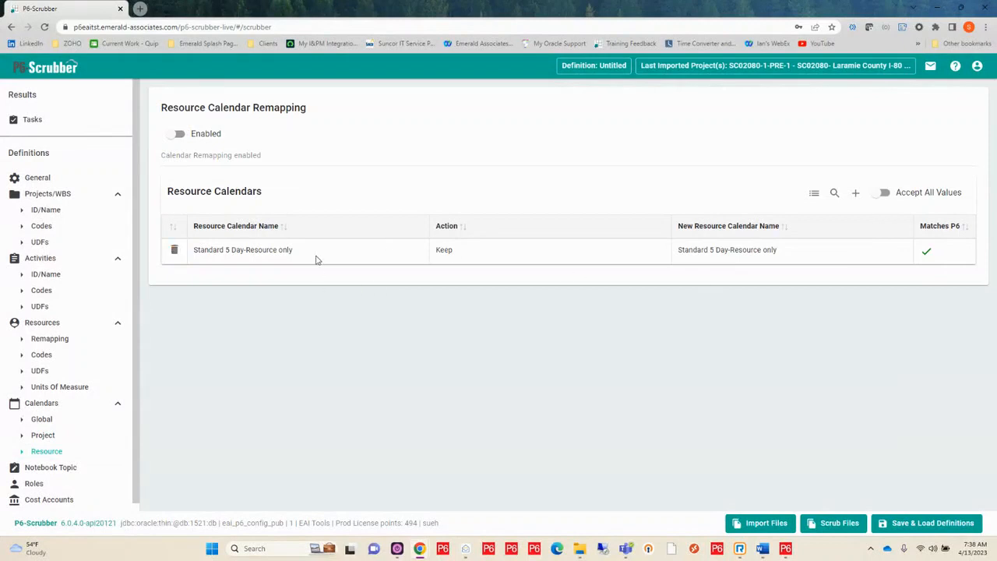
pyautogui.click(783, 250)
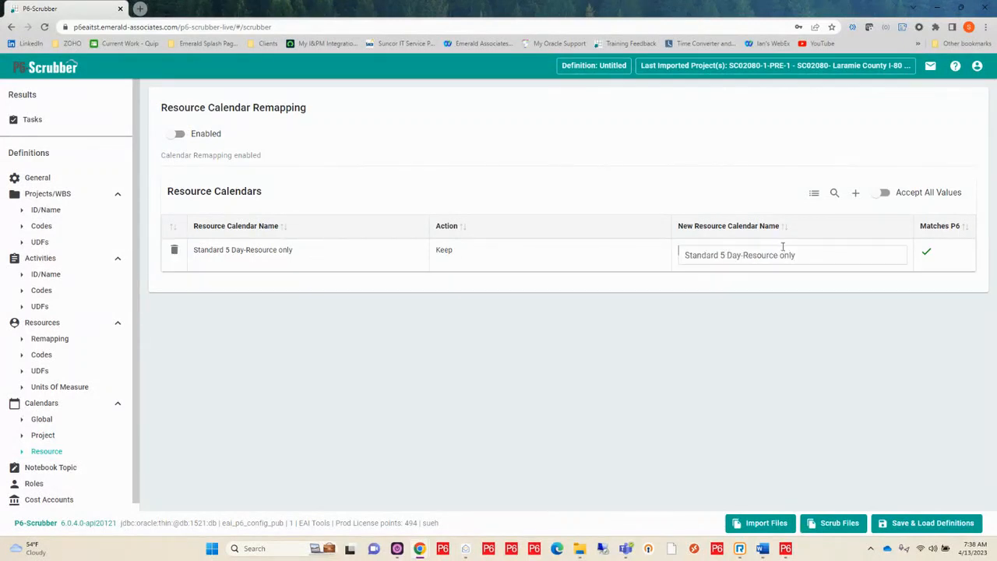
pyautogui.click(794, 255)
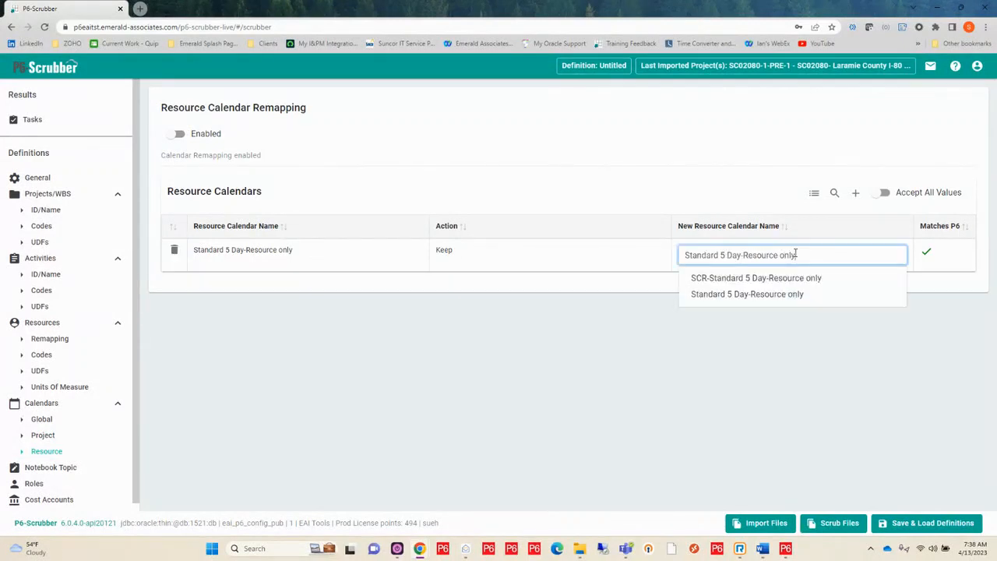
pyautogui.click(754, 280)
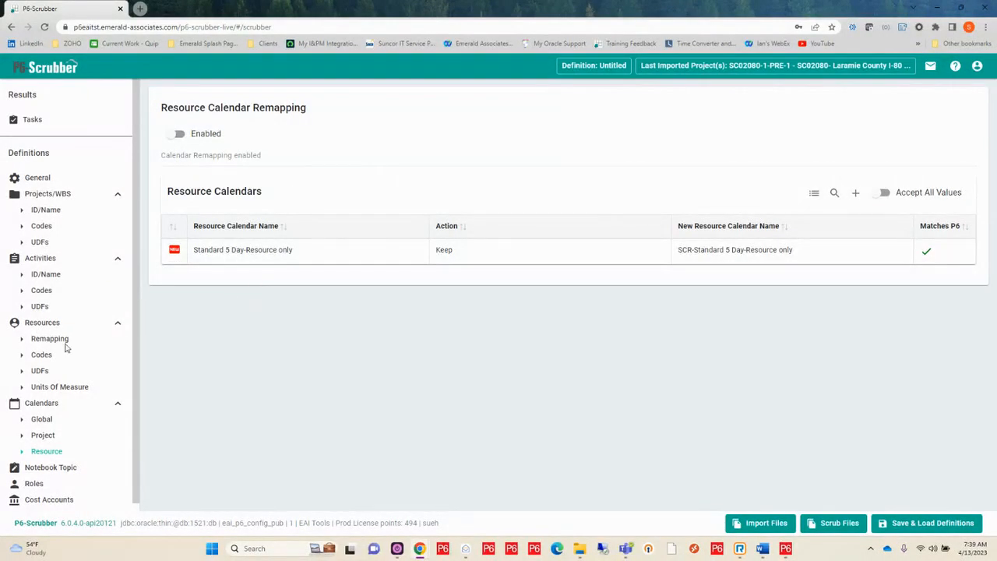
# In the Notebook Topic validation, set the action of the General Notes topic to Scrub
pyautogui.scroll(-1, 60, 378)
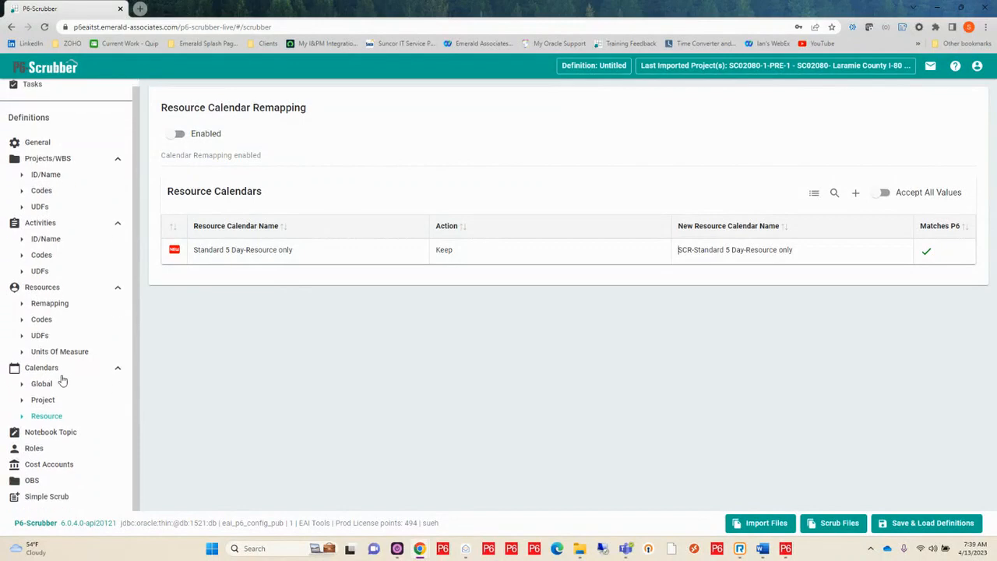
pyautogui.click(60, 436)
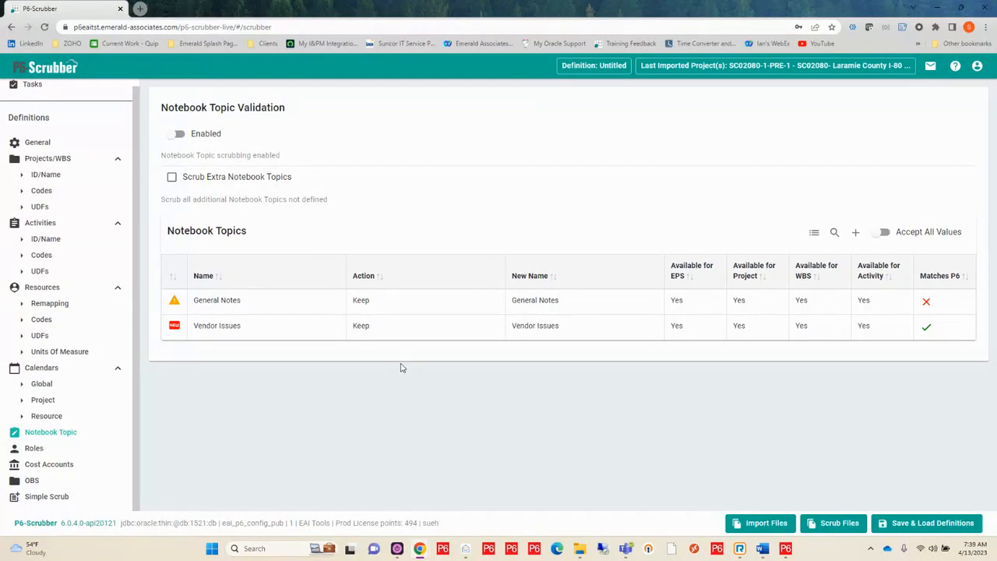
pyautogui.moveTo(368, 304)
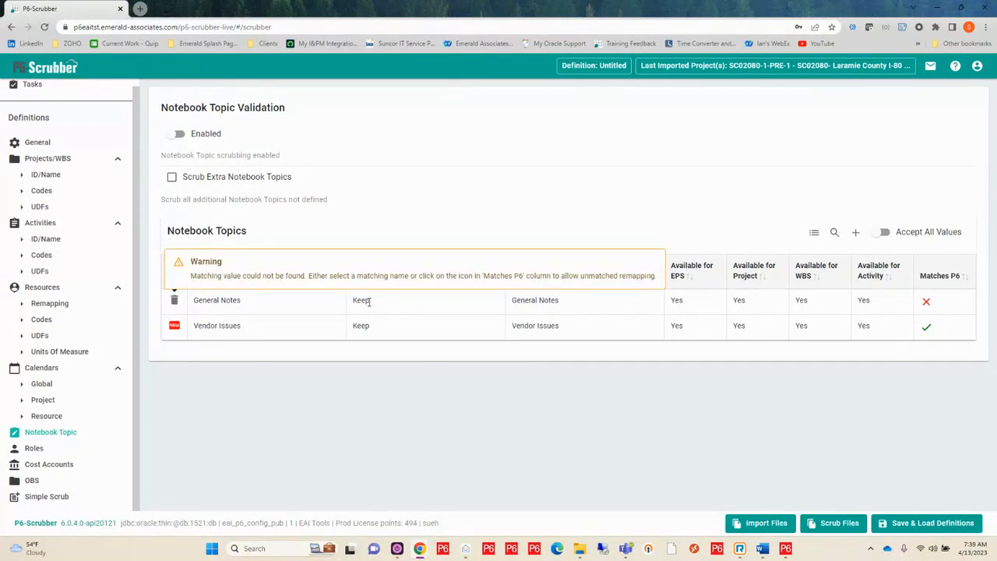
pyautogui.click(369, 301)
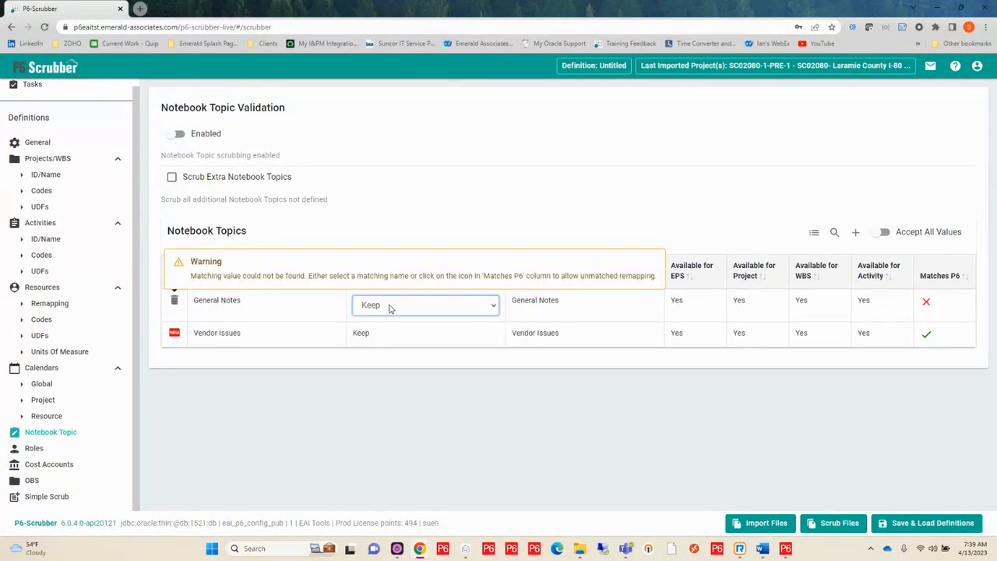
pyautogui.click(389, 308)
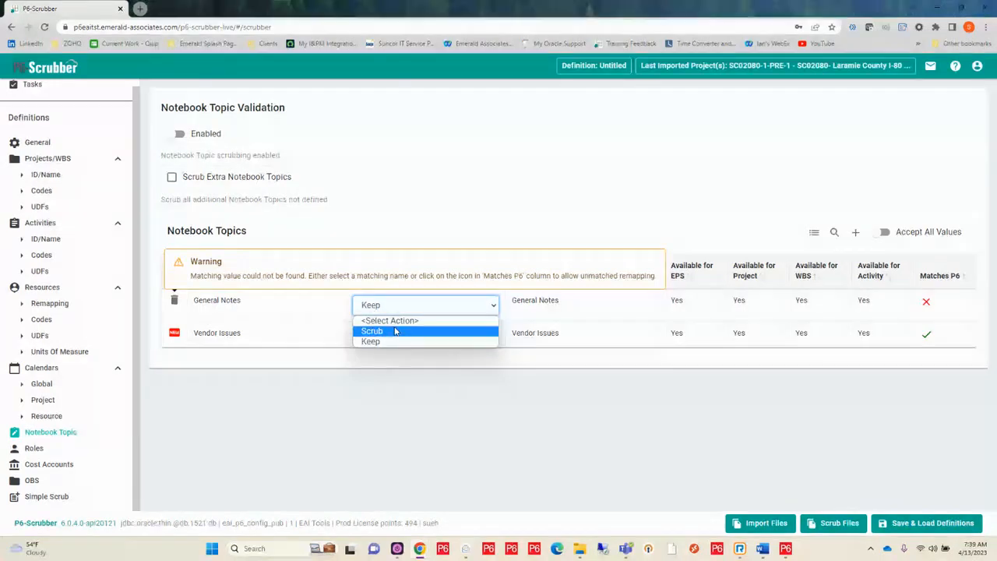
pyautogui.click(389, 330)
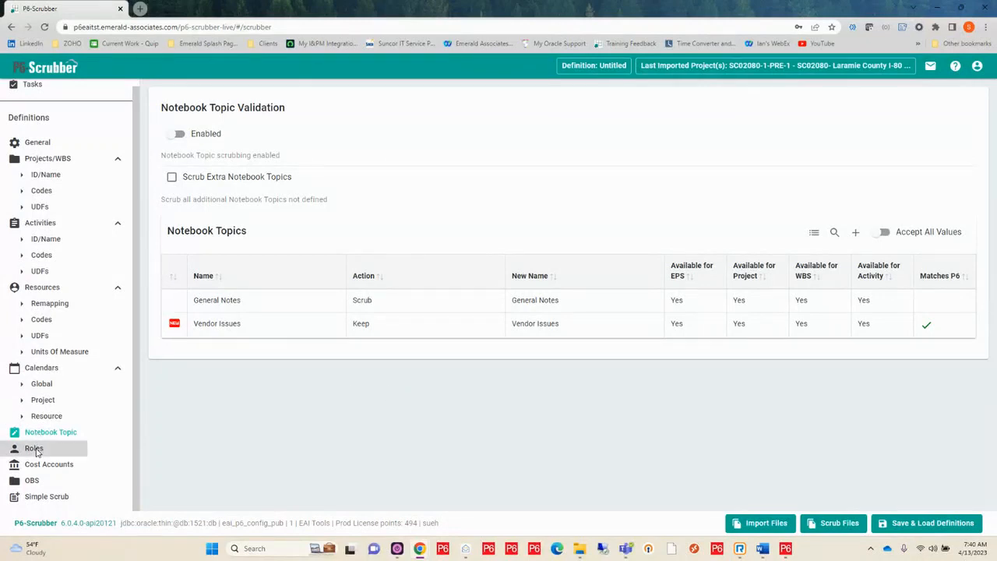
# In the role remapping definition, choose Contro Valve - RV - Contro Valve as the default parent role
pyautogui.click(35, 452)
pyautogui.scroll(-1, 401, 294)
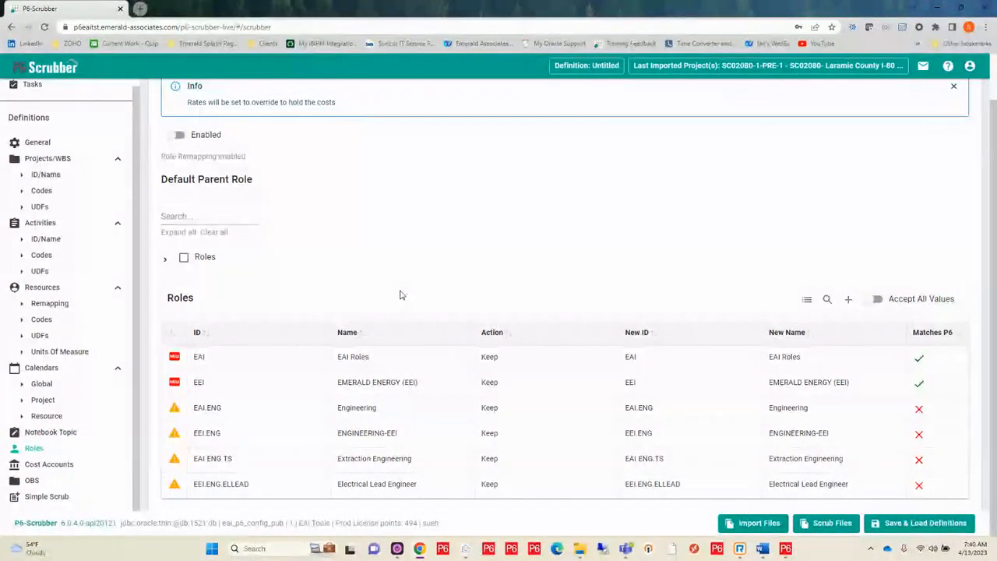
pyautogui.click(165, 260)
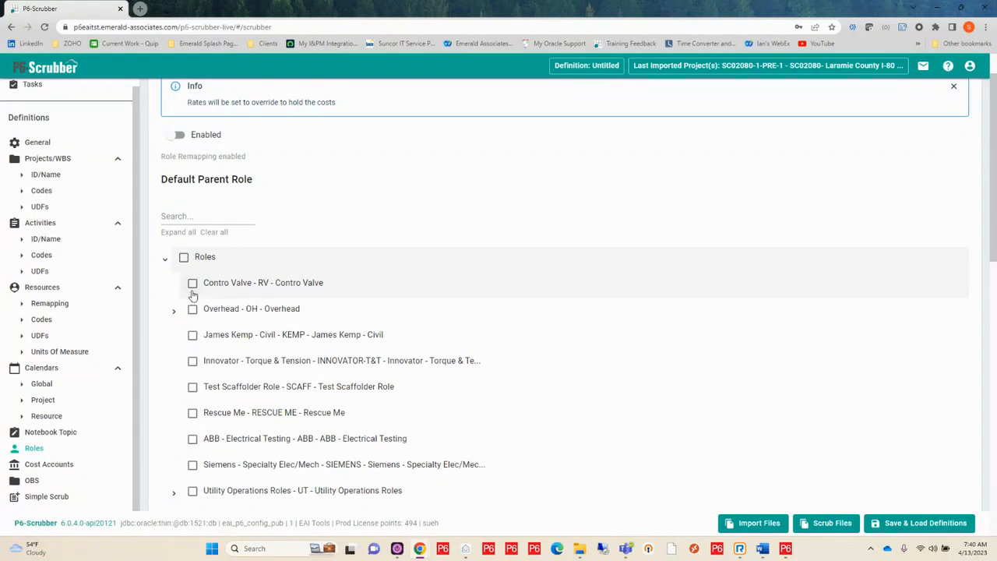
pyautogui.click(193, 286)
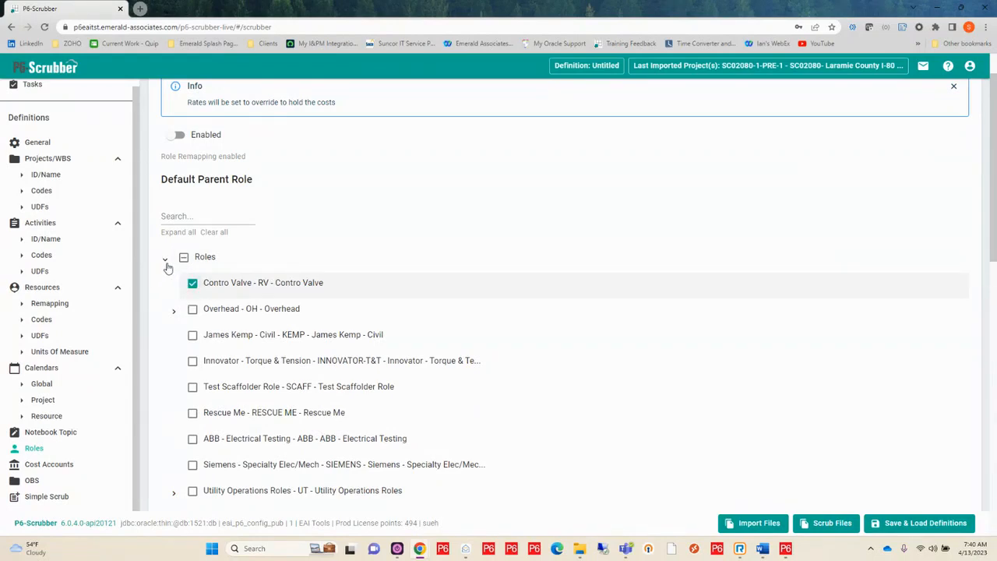
pyautogui.click(165, 262)
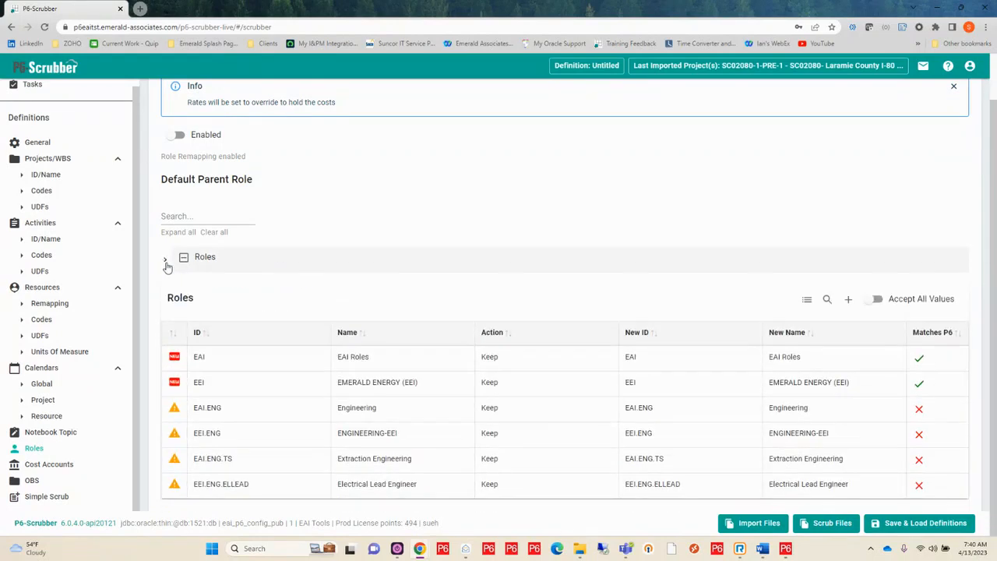
# Examine the editable action of the EEI role and the new ID fields of the EEI and EAI.ENG roles
pyautogui.click(535, 391)
pyautogui.click(536, 391)
pyautogui.click(536, 391)
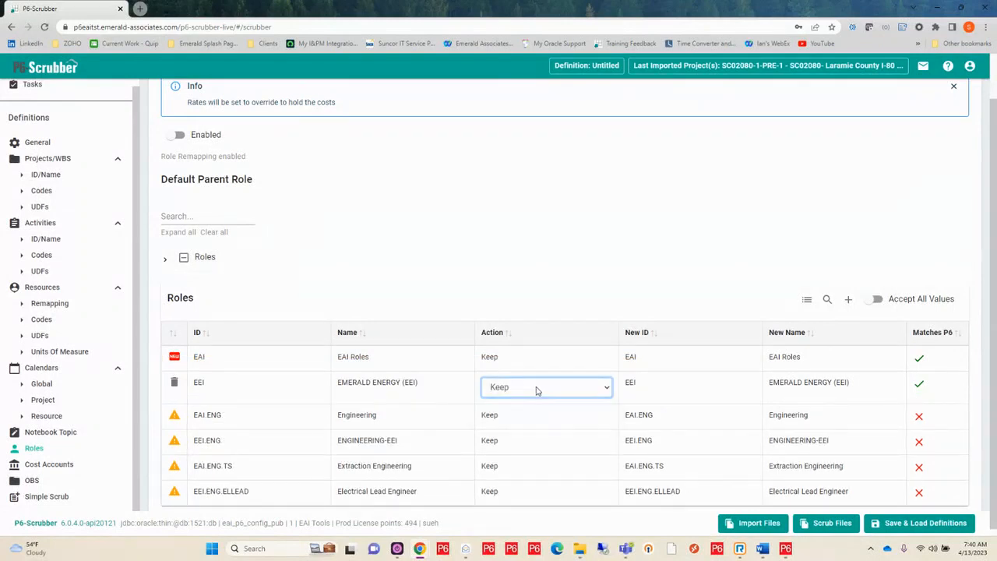
pyautogui.click(646, 382)
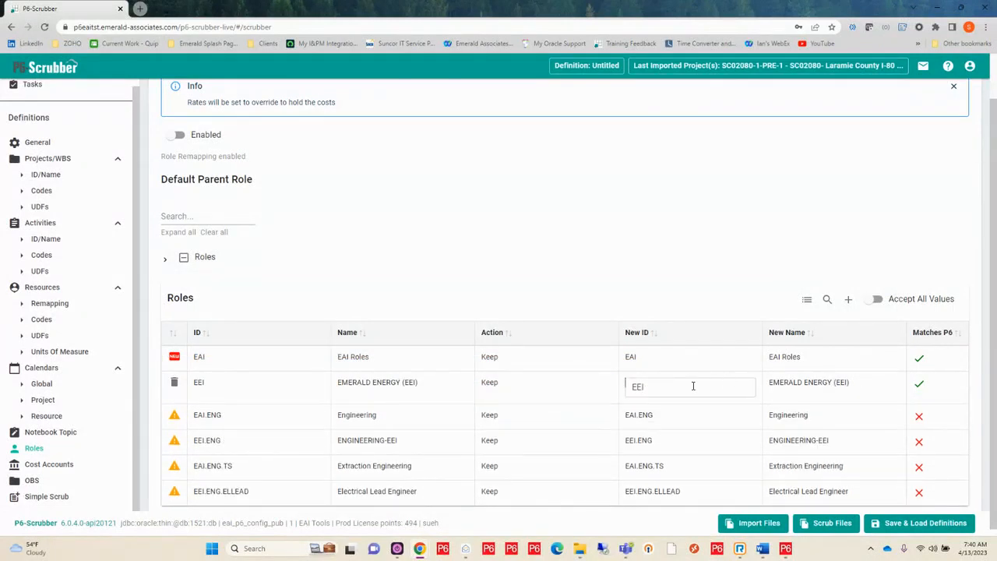
pyautogui.click(688, 415)
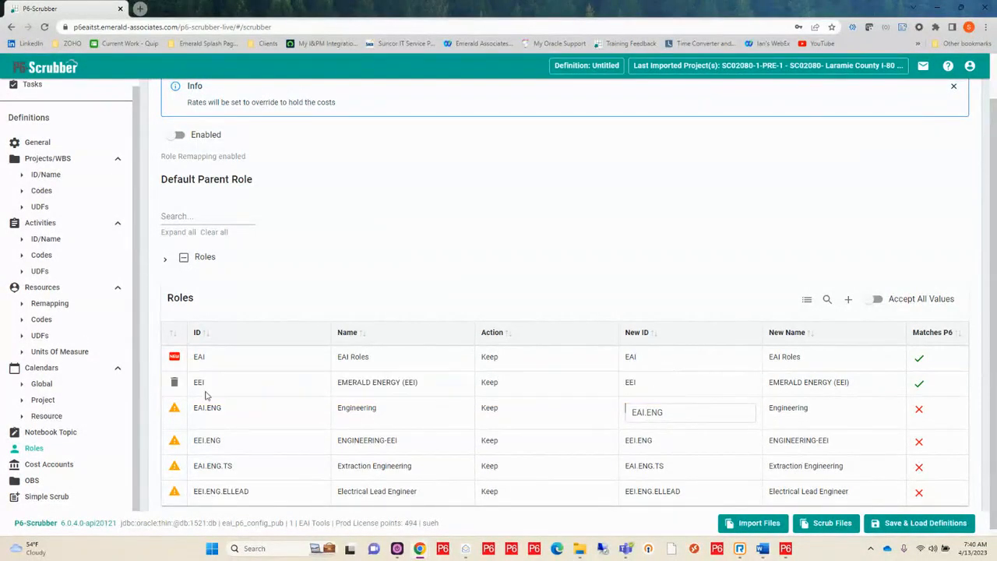
pyautogui.scroll(-1, 96, 363)
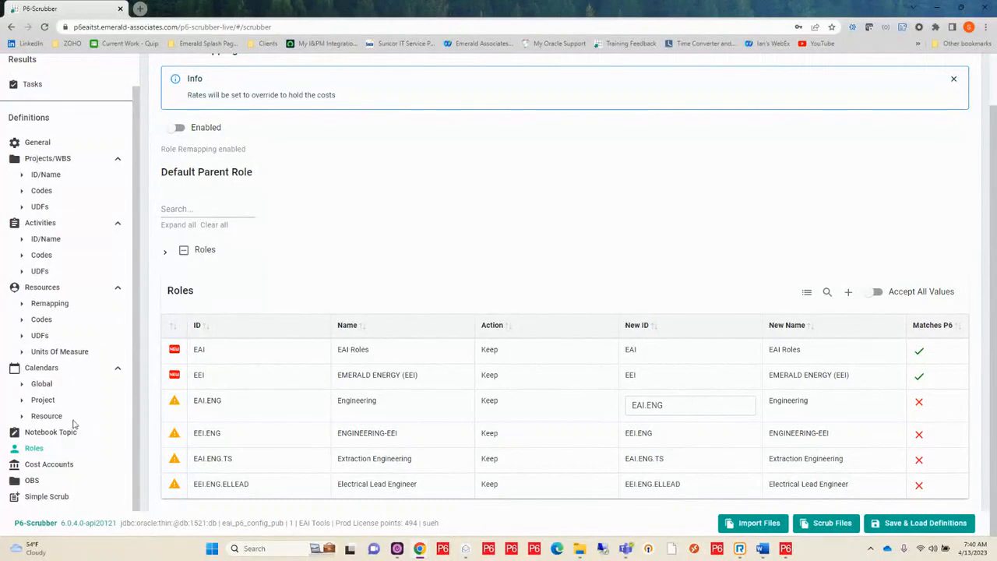
# Open the Cost Account validation and view the actions available for the TRANS-Scope cost account
pyautogui.click(49, 464)
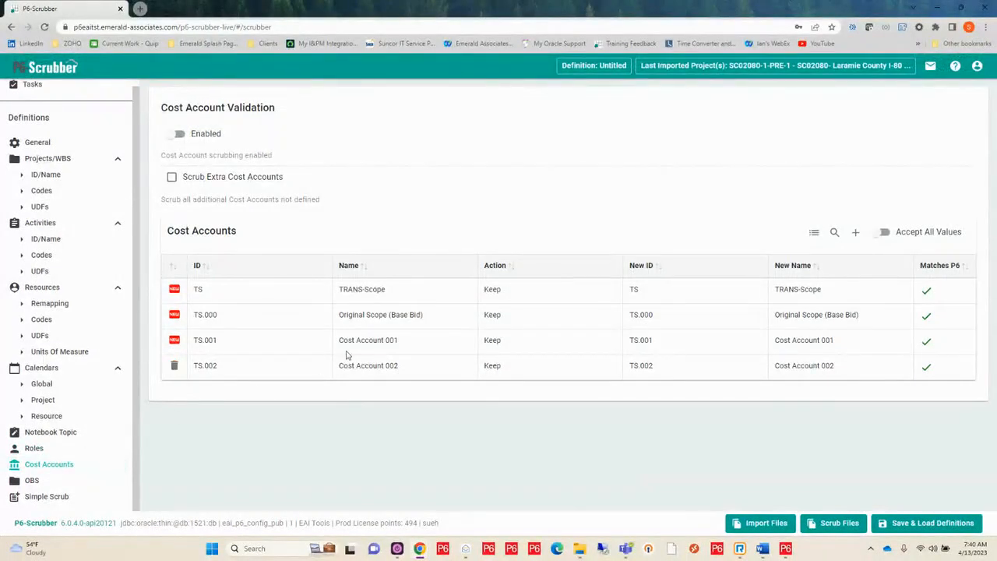
pyautogui.click(523, 290)
pyautogui.click(524, 294)
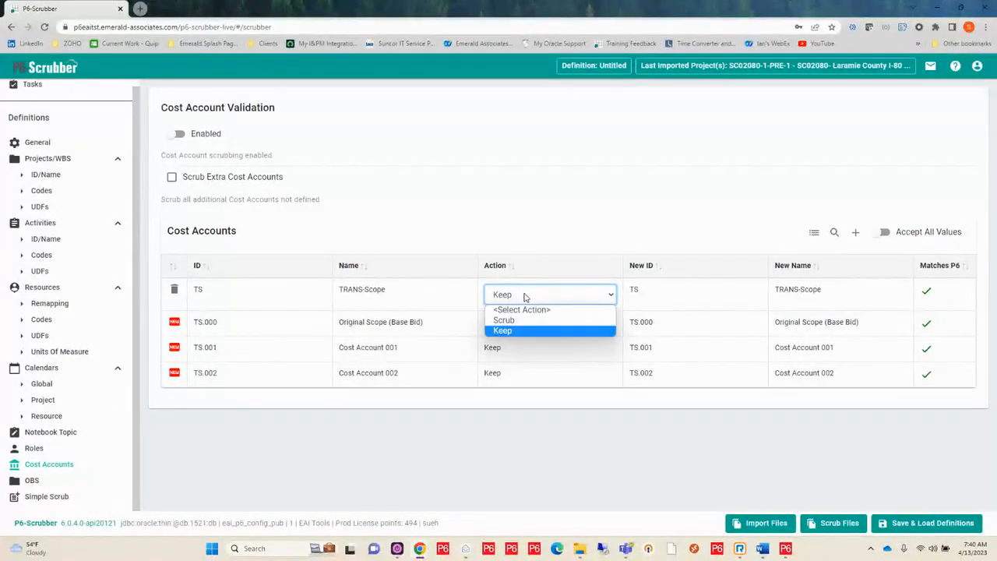
# In the OBS remapping definition, expand the default parent OBS tree to show the elements under Enterprise
pyautogui.click(32, 480)
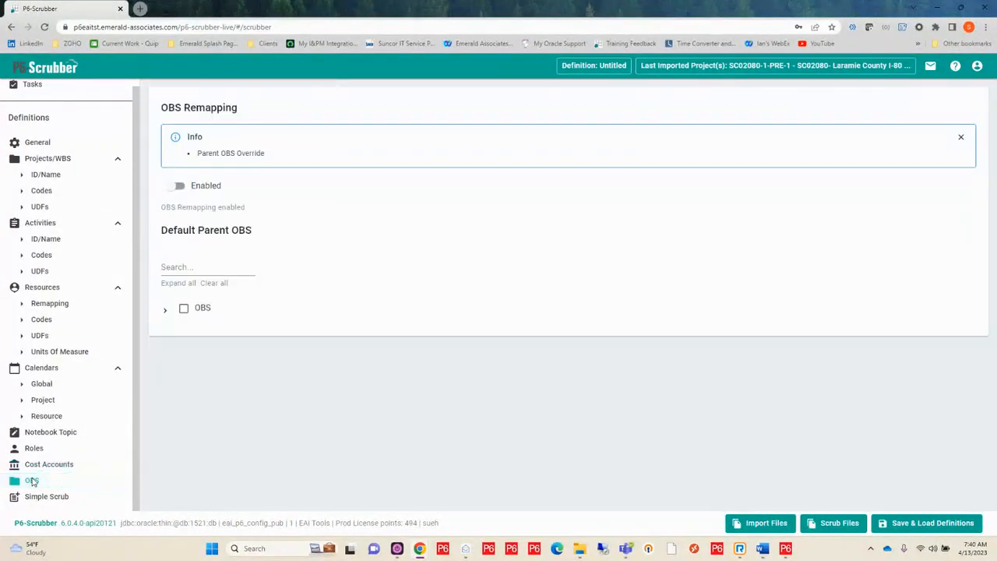
pyautogui.click(165, 312)
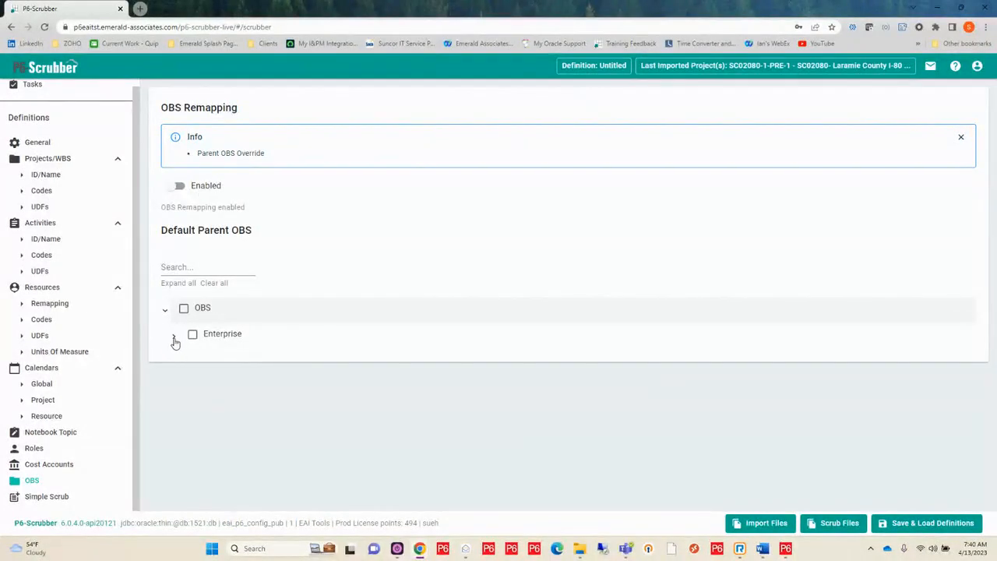
pyautogui.click(174, 339)
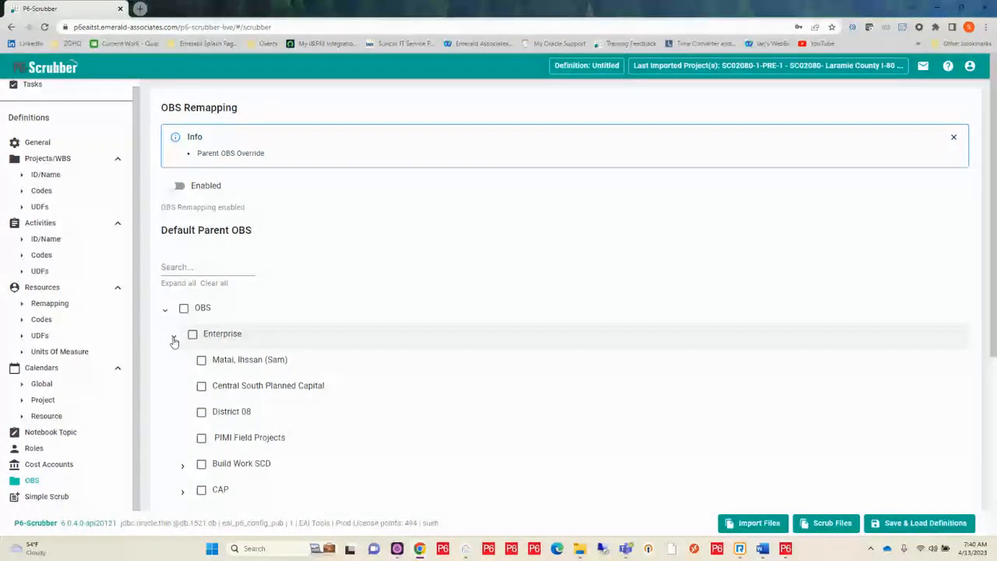
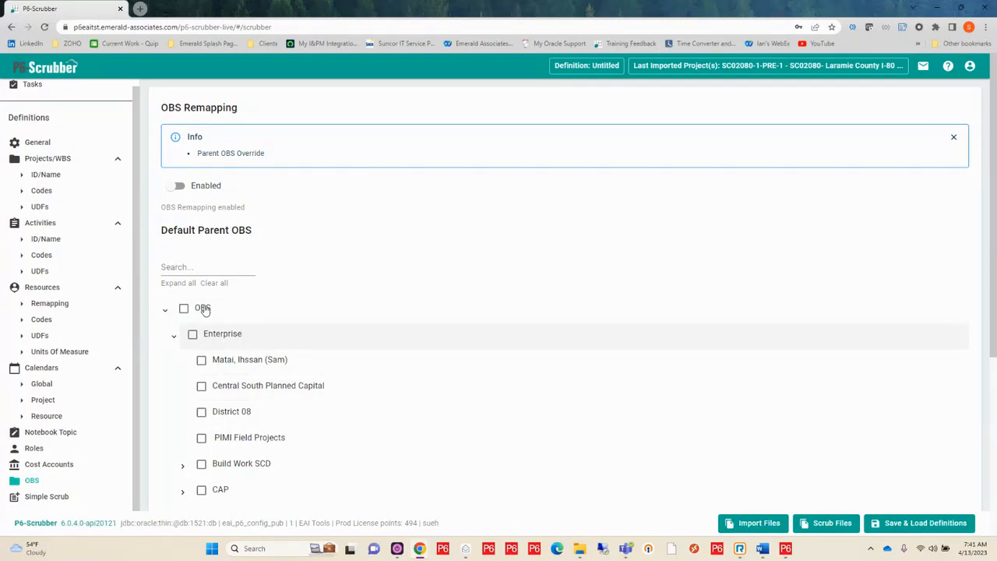
# Choose P6-Scrubber under EAI - TOOLS as the default parent OBS
pyautogui.scroll(-3, 331, 329)
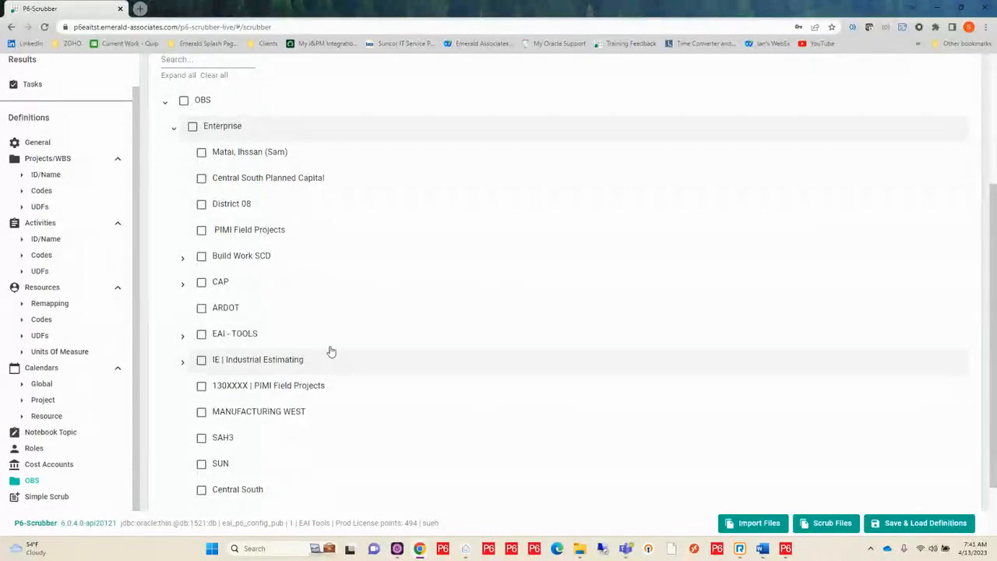
pyautogui.click(183, 336)
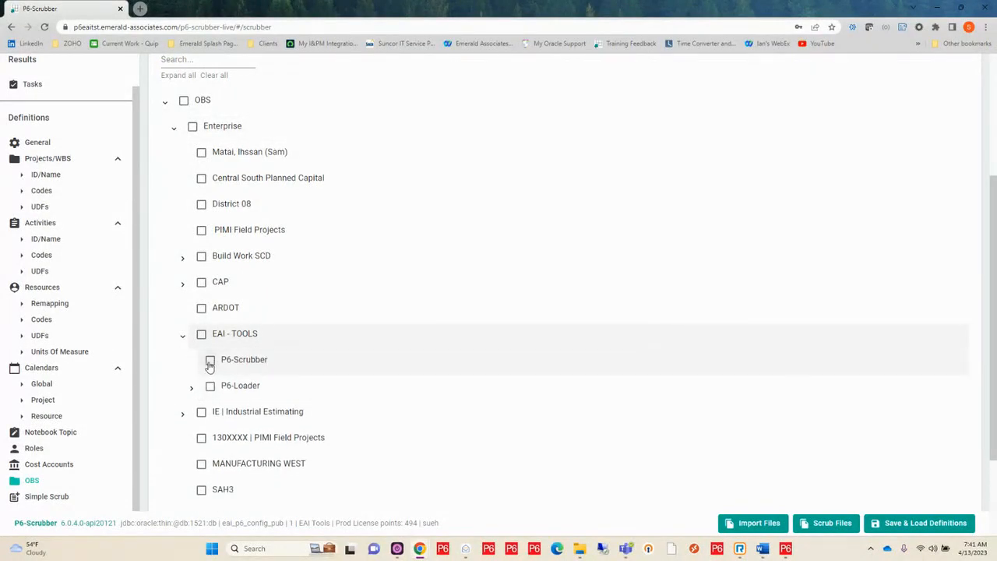
pyautogui.click(209, 362)
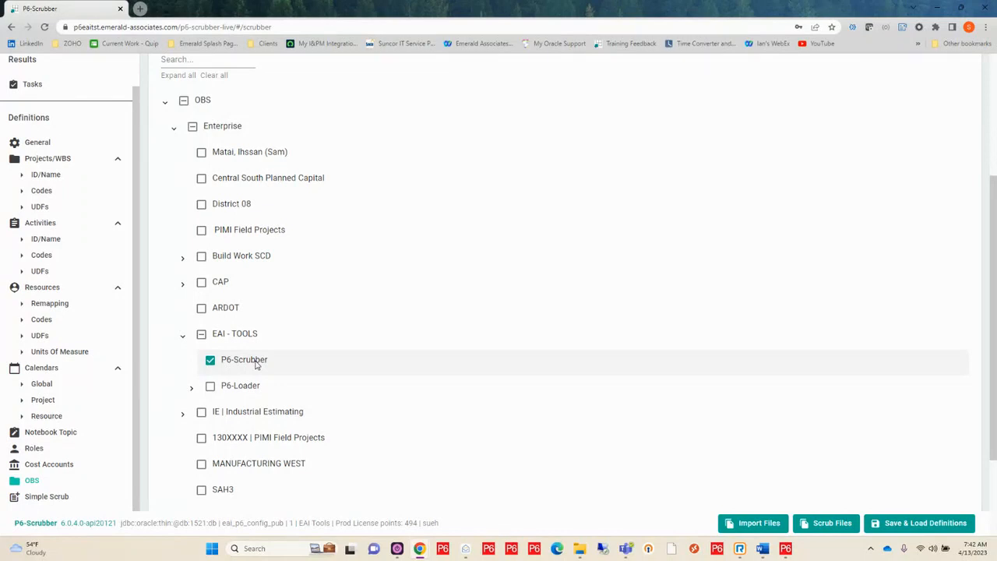
pyautogui.scroll(-2, 84, 398)
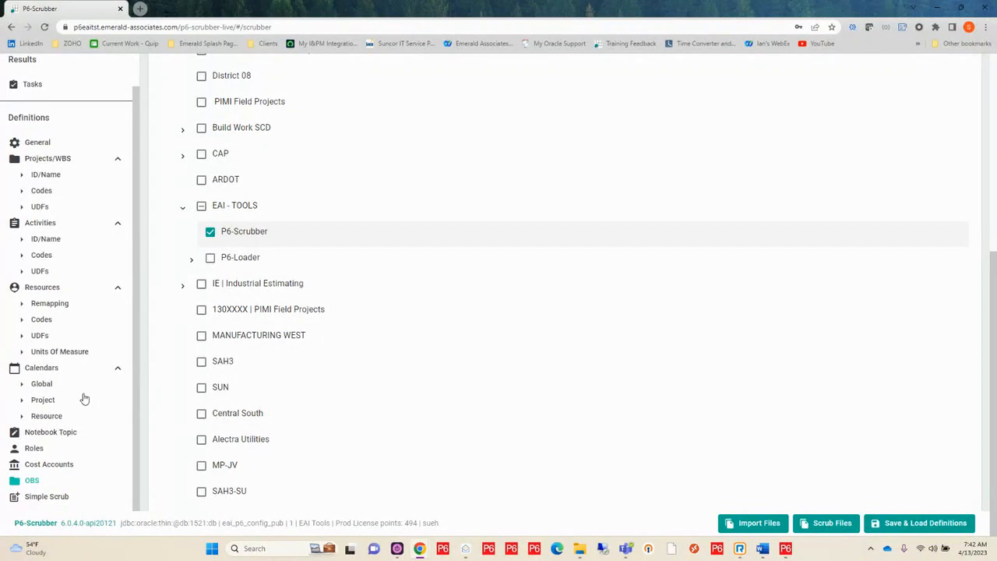
# Open the Simple Scrub definition and set the common prefix separator to "-"
pyautogui.click(38, 502)
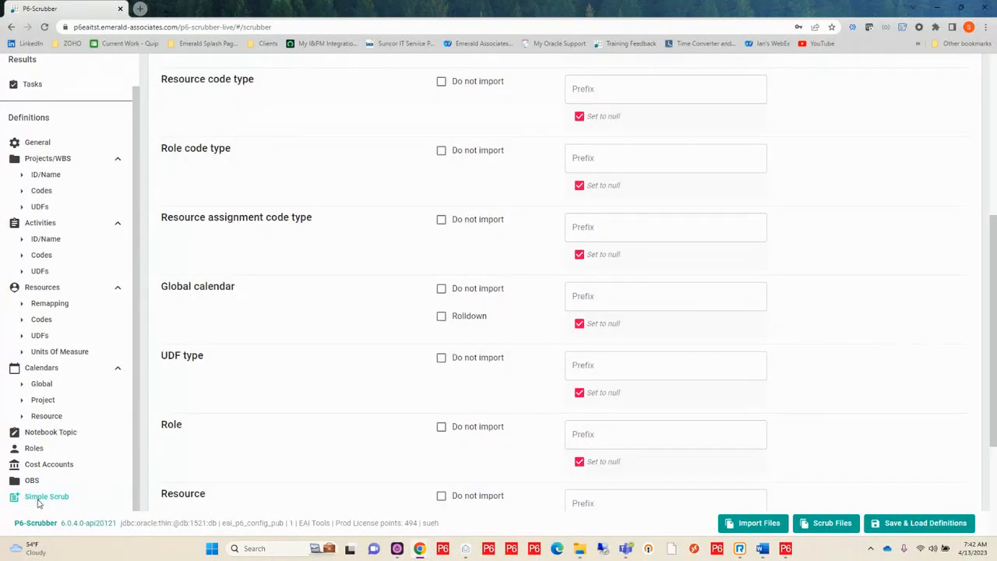
pyautogui.scroll(3, 270, 314)
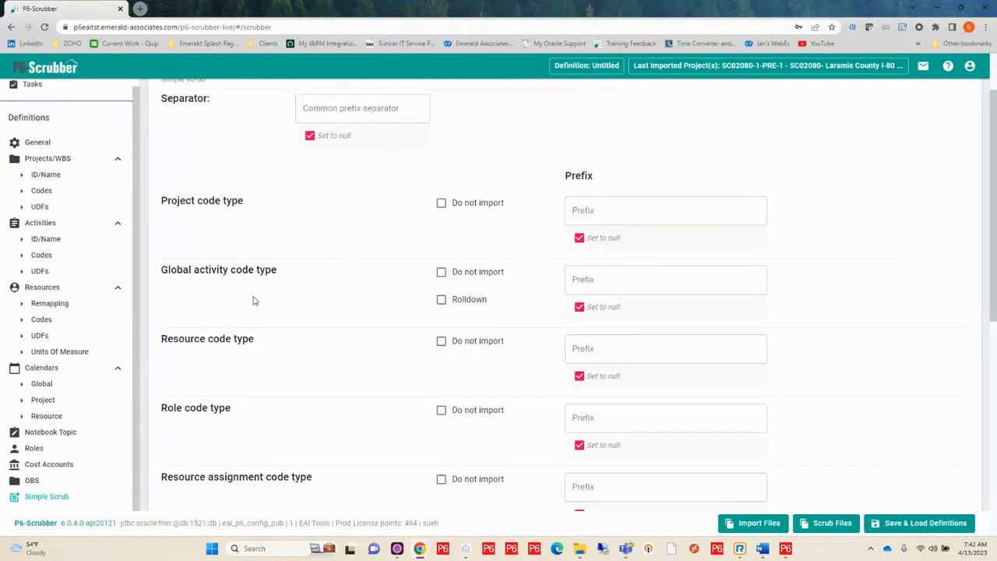
pyautogui.scroll(1, 347, 285)
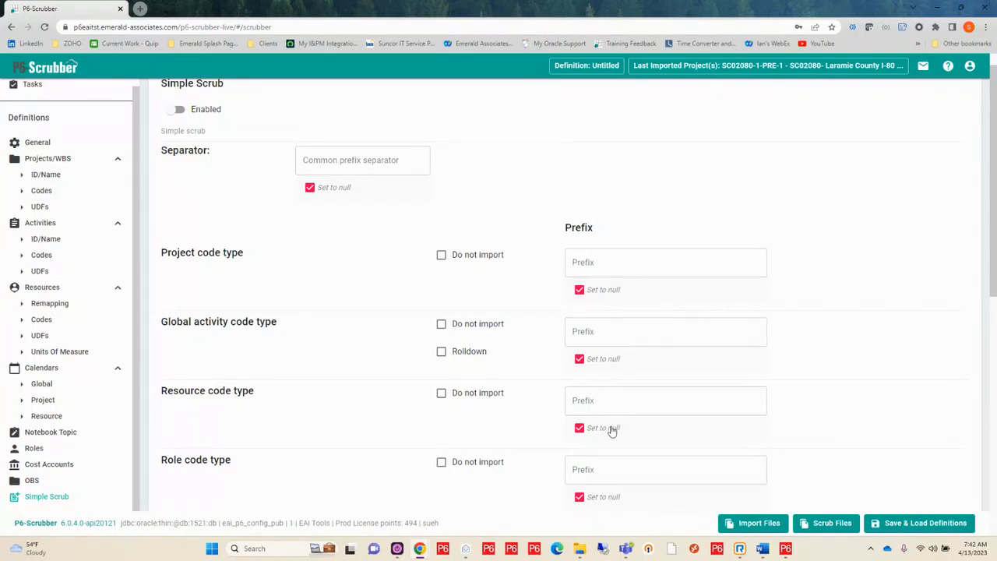
pyautogui.click(374, 158)
pyautogui.write('-')
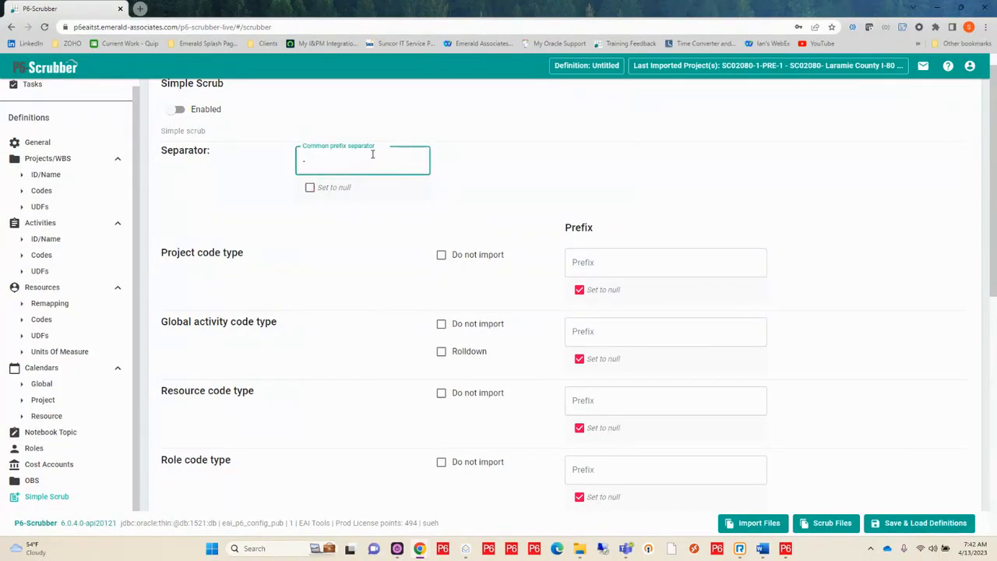
# Set the prefix to SCR for the project, global activity, resource and role code types
pyautogui.click(579, 265)
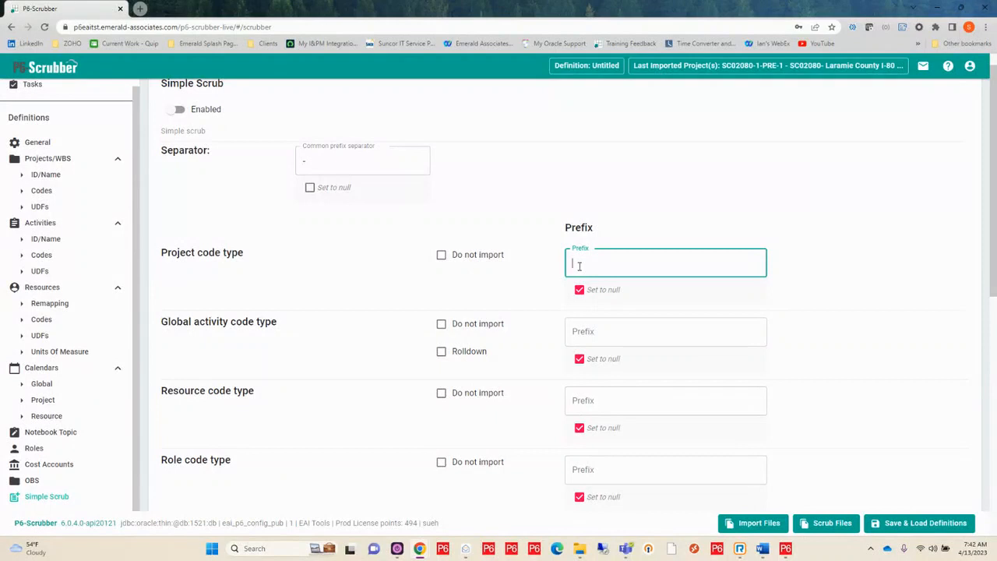
pyautogui.write('SCR')
pyautogui.doubleClick(567, 262)
pyautogui.hotkey('ctrl', 'c')
pyautogui.click(585, 325)
pyautogui.hotkey('ctrl', 'v')
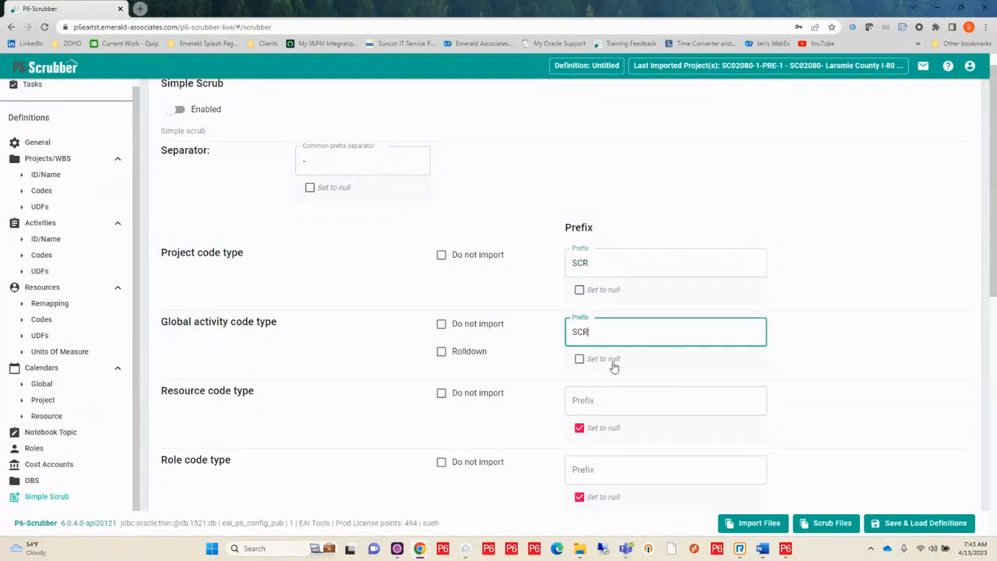
pyautogui.click(593, 398)
pyautogui.hotkey('ctrl', 'v')
pyautogui.scroll(-2, 577, 389)
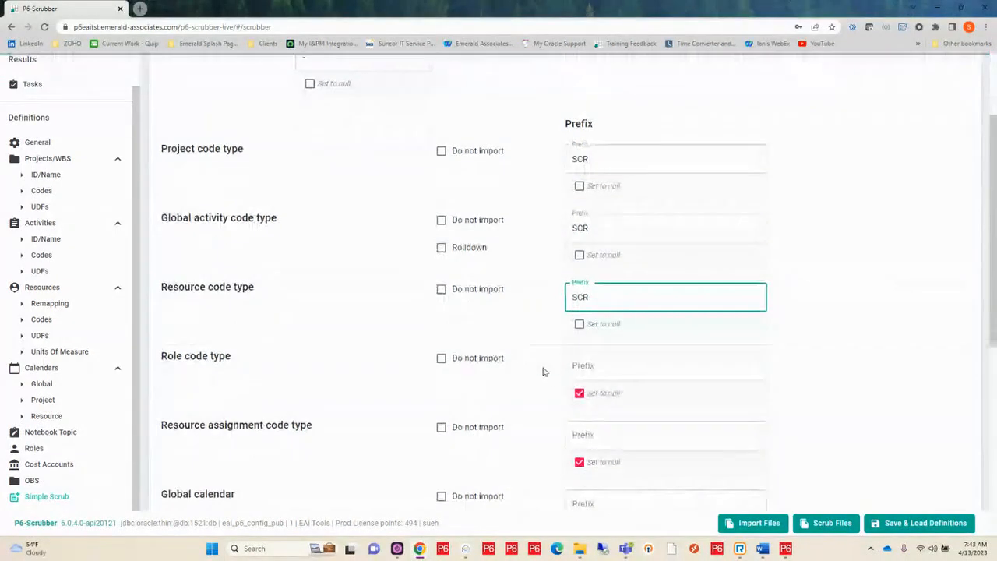
pyautogui.click(585, 362)
pyautogui.hotkey('ctrl', 'v')
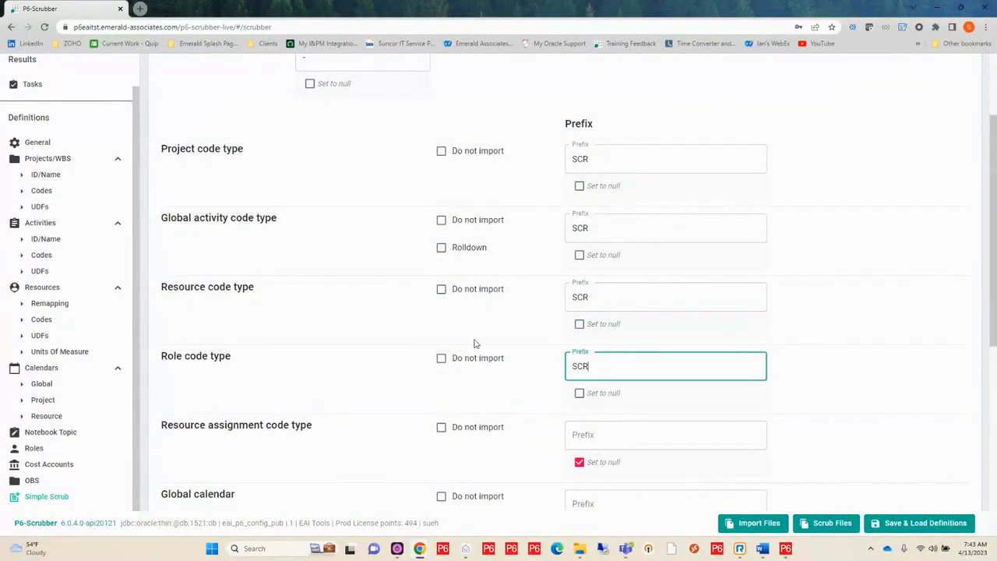
# Exclude the resource assignment code type from import and enable rolldown for global calendars
pyautogui.scroll(-2, 413, 327)
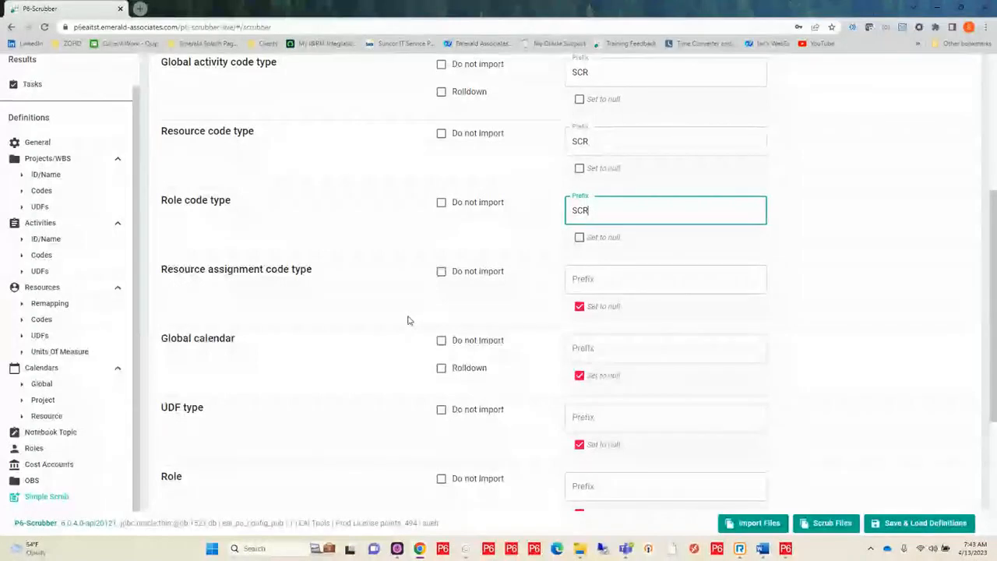
pyautogui.scroll(3, 408, 320)
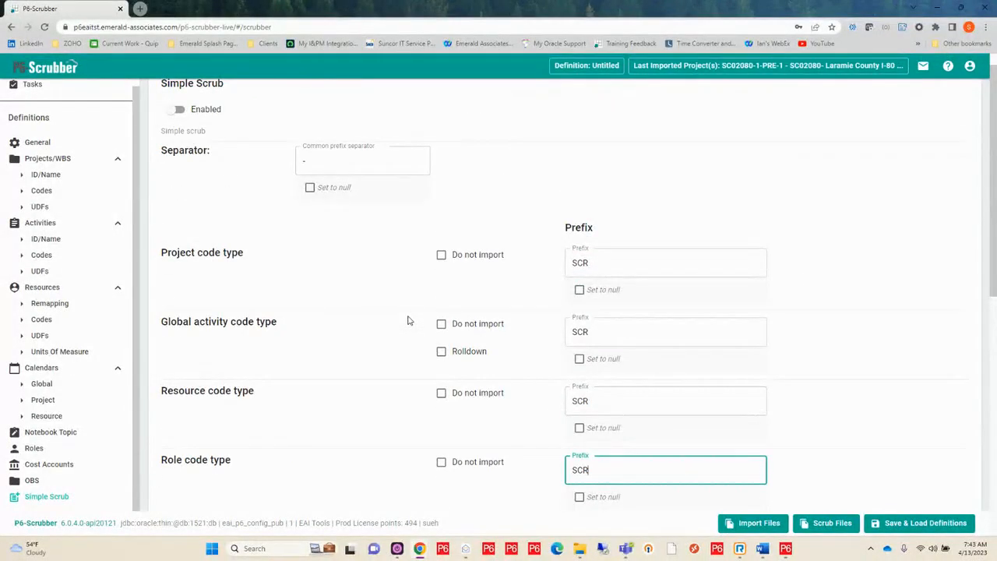
pyautogui.scroll(-3, 403, 318)
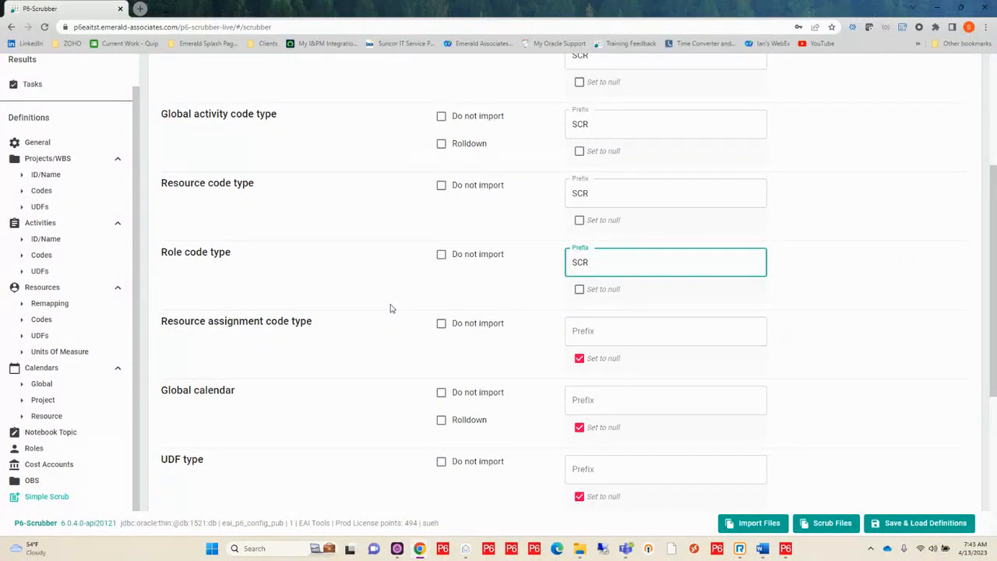
pyautogui.click(441, 325)
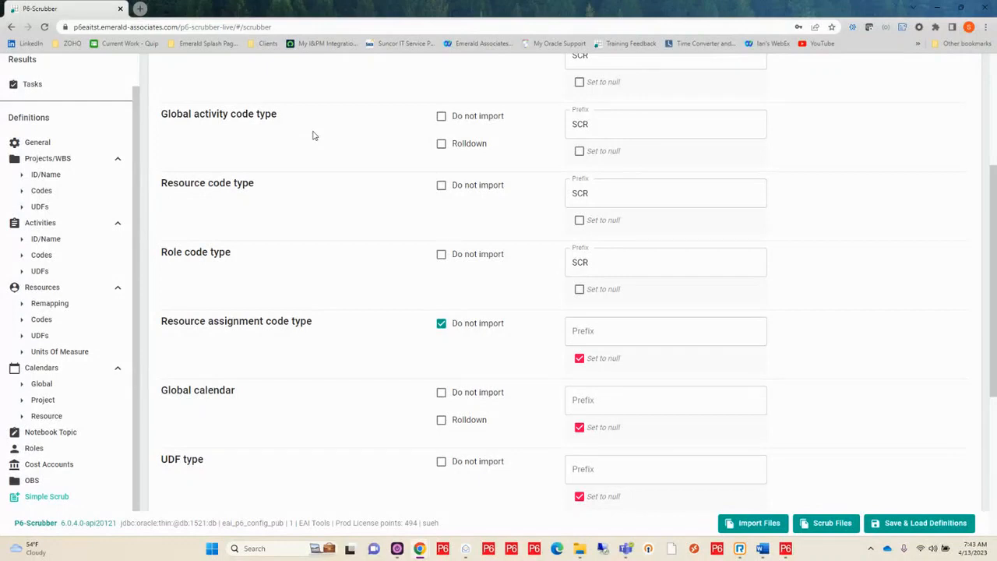
pyautogui.click(441, 422)
# Mark roles, resources, resource shifts and resource curves as Do not import
pyautogui.scroll(-2, 328, 447)
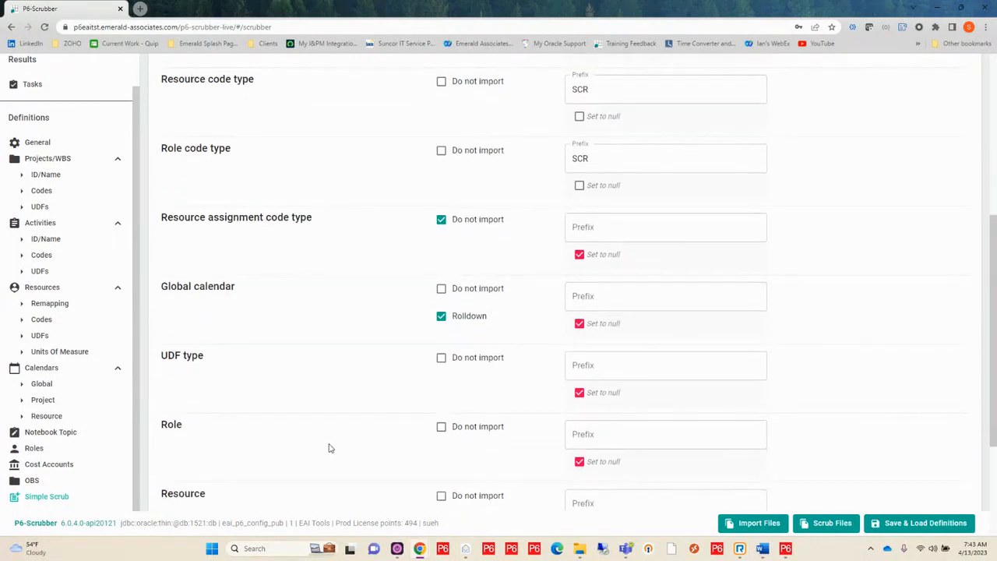
pyautogui.scroll(-2, 328, 448)
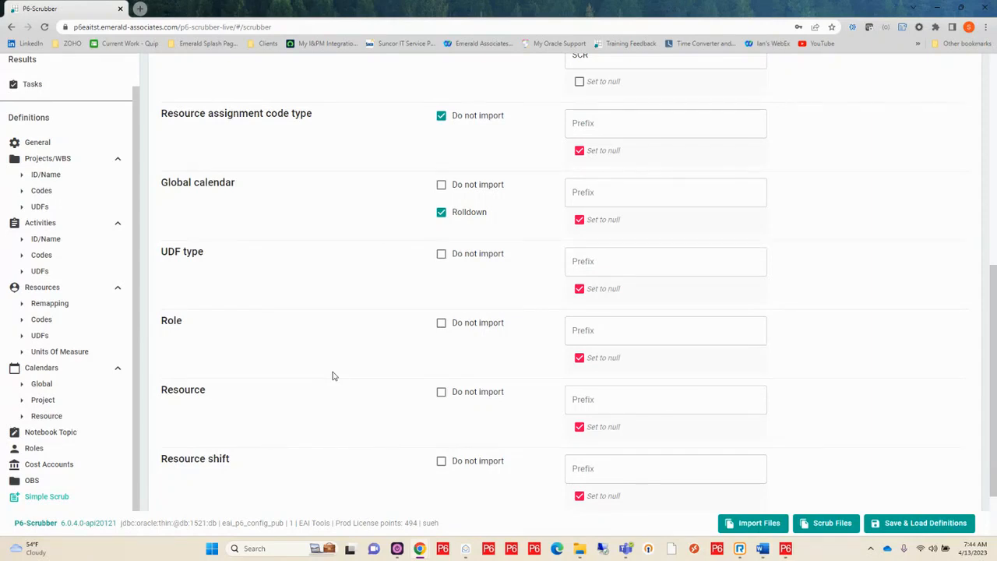
pyautogui.click(442, 322)
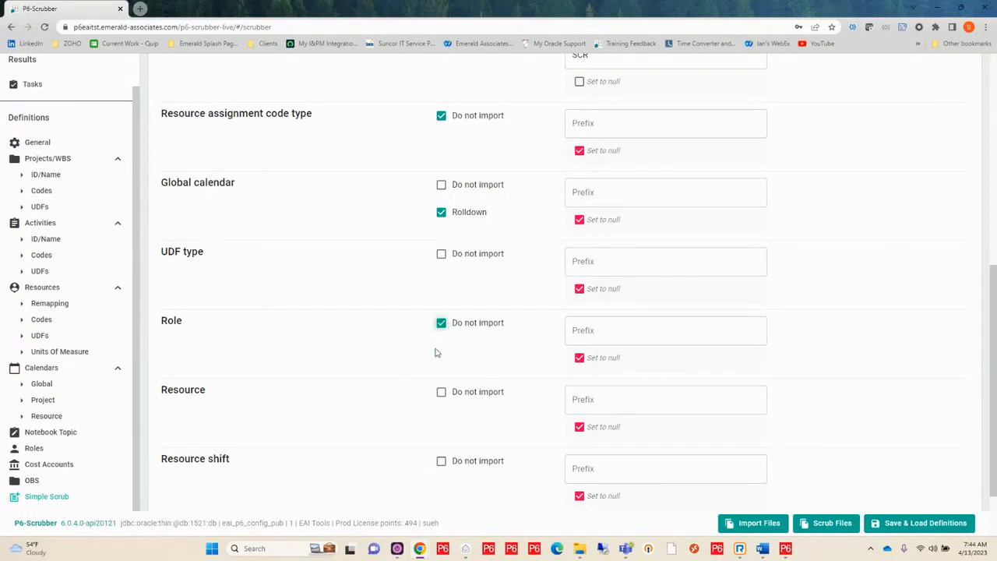
pyautogui.click(442, 394)
pyautogui.click(441, 461)
pyautogui.scroll(-1, 358, 393)
pyautogui.click(442, 449)
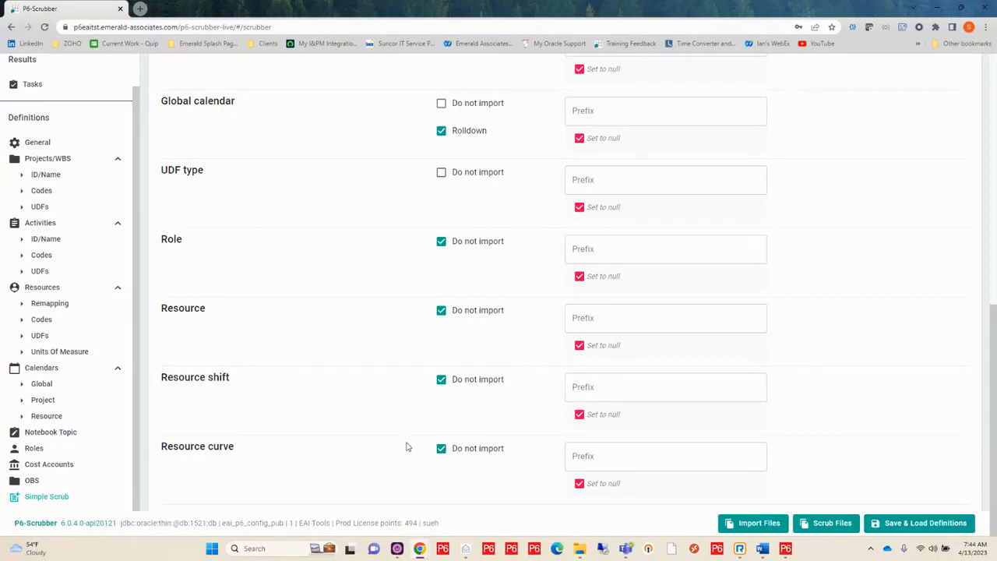
# Start saving the settings as a new scrubber definition named Demo Example, leaving its notes empty
pyautogui.click(909, 525)
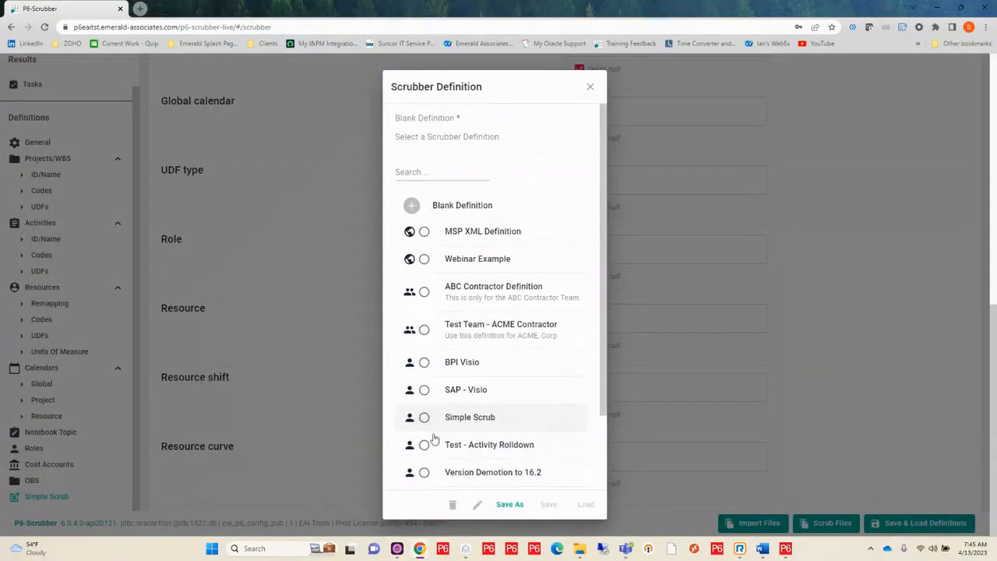
pyautogui.click(510, 504)
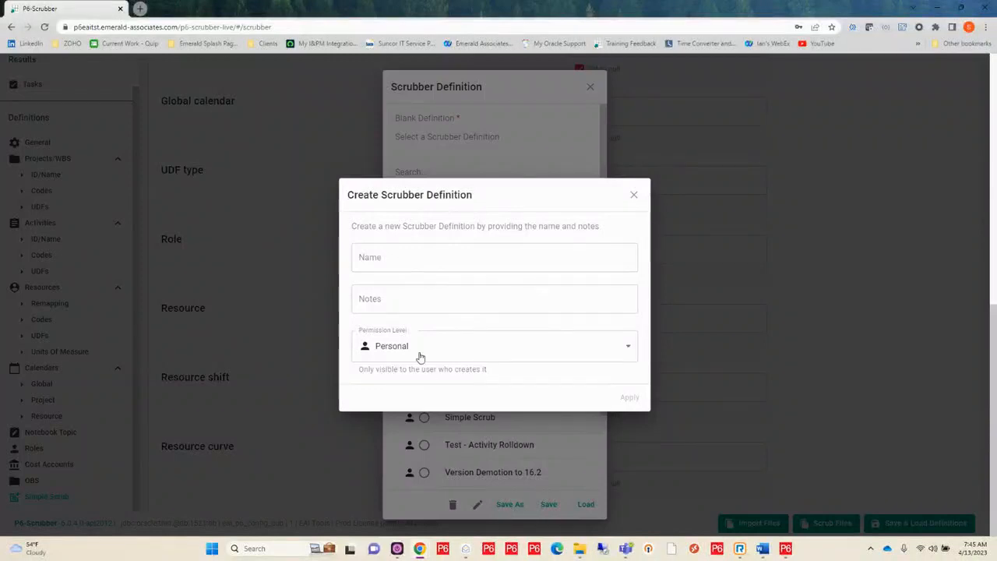
pyautogui.click(402, 259)
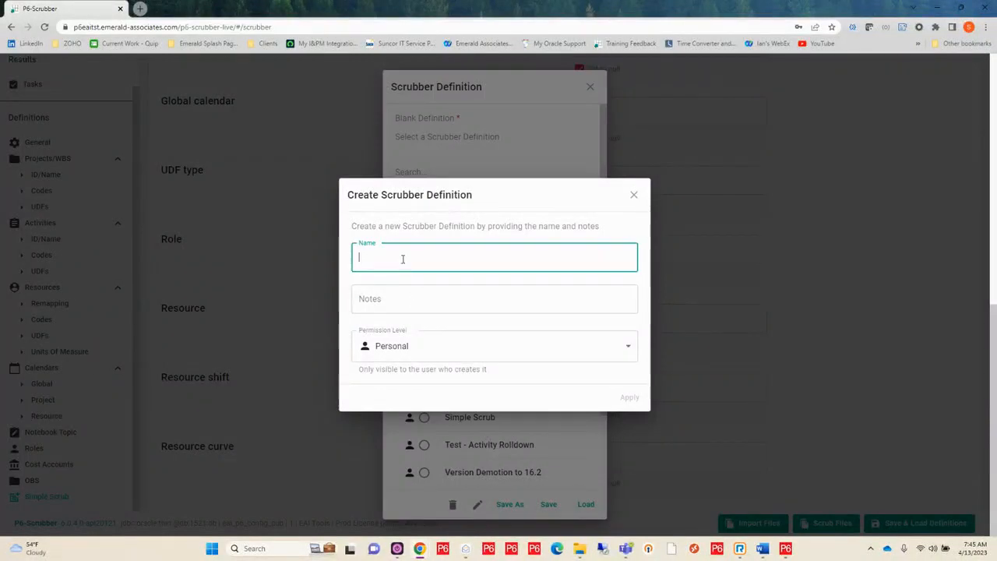
pyautogui.write('Demo Example')
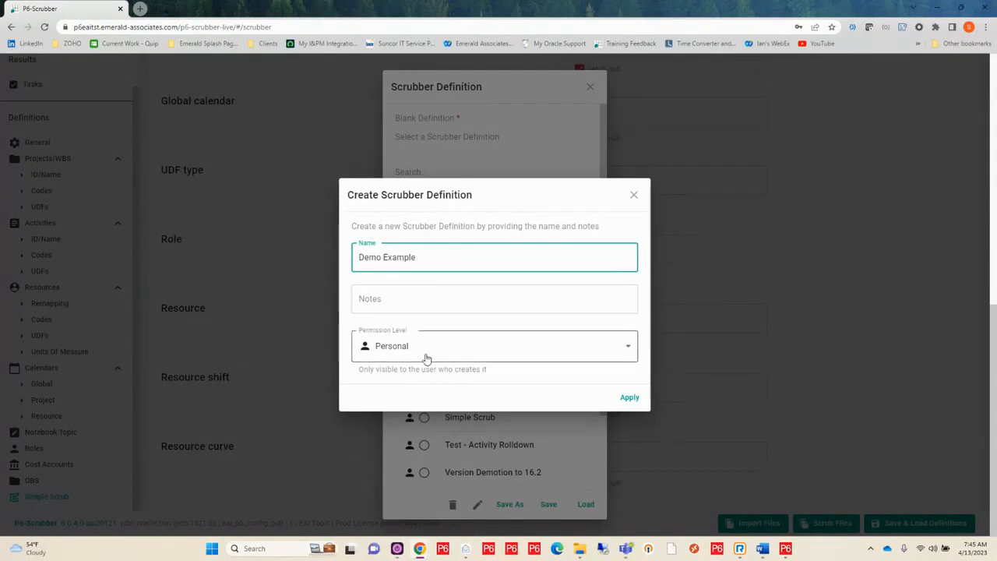
pyautogui.click(406, 306)
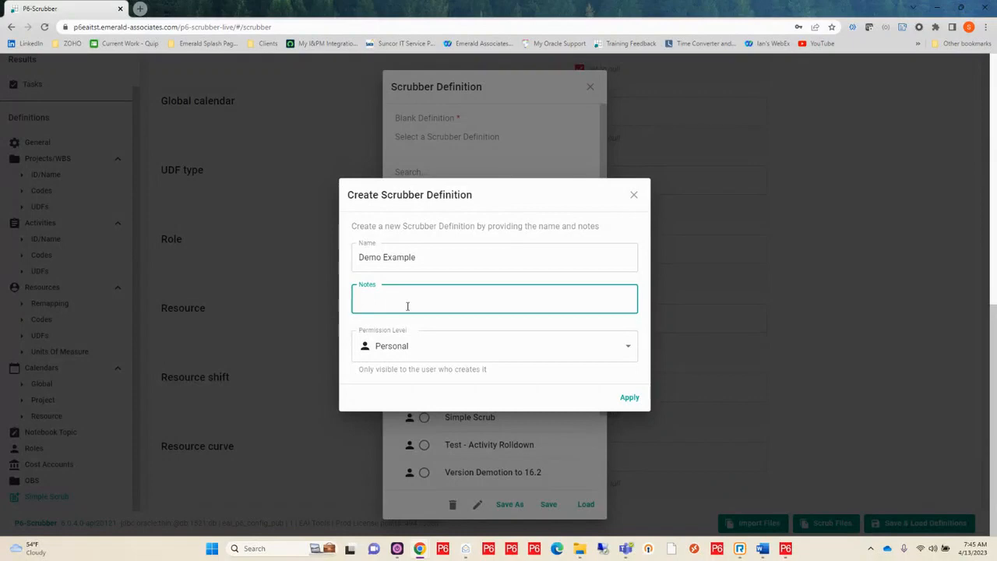
# Set the new definition's permission level to Team and assign it to the ABC Contractor team
pyautogui.click(630, 351)
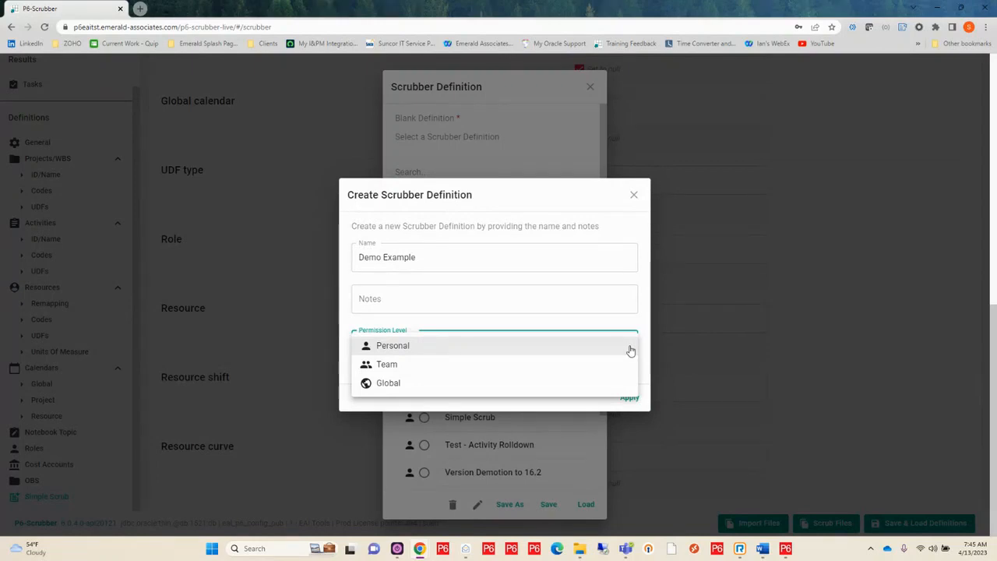
pyautogui.click(573, 369)
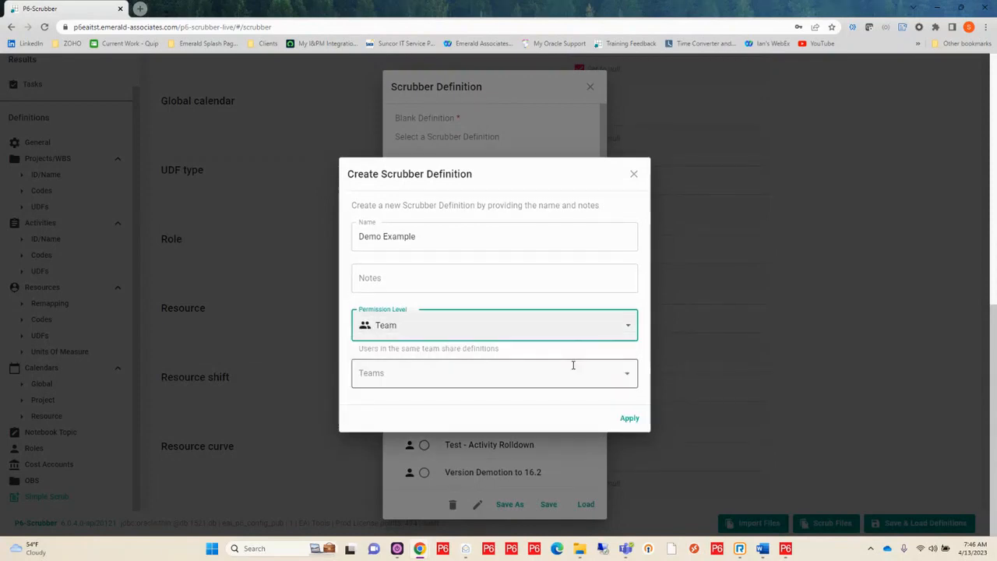
pyautogui.click(517, 378)
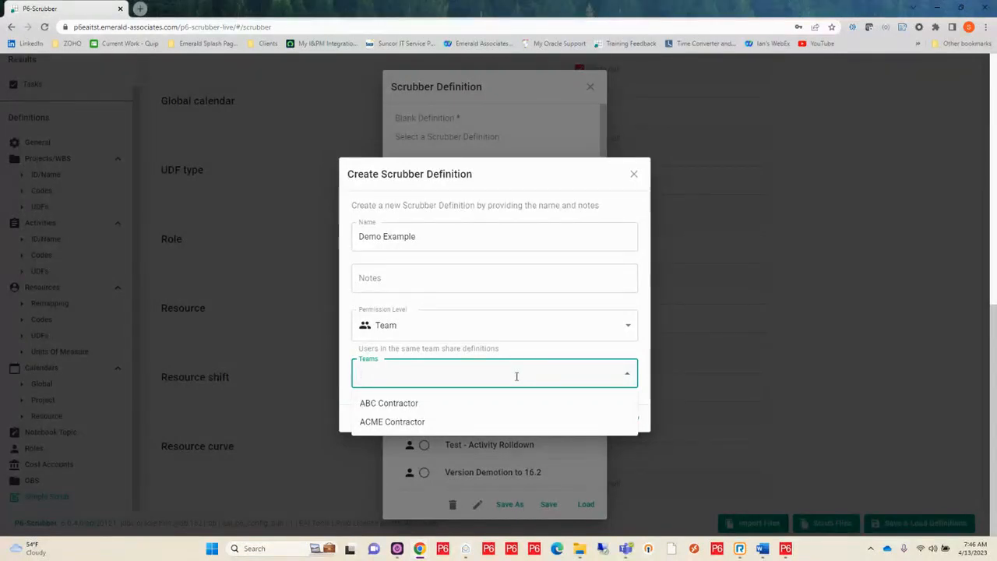
pyautogui.click(408, 404)
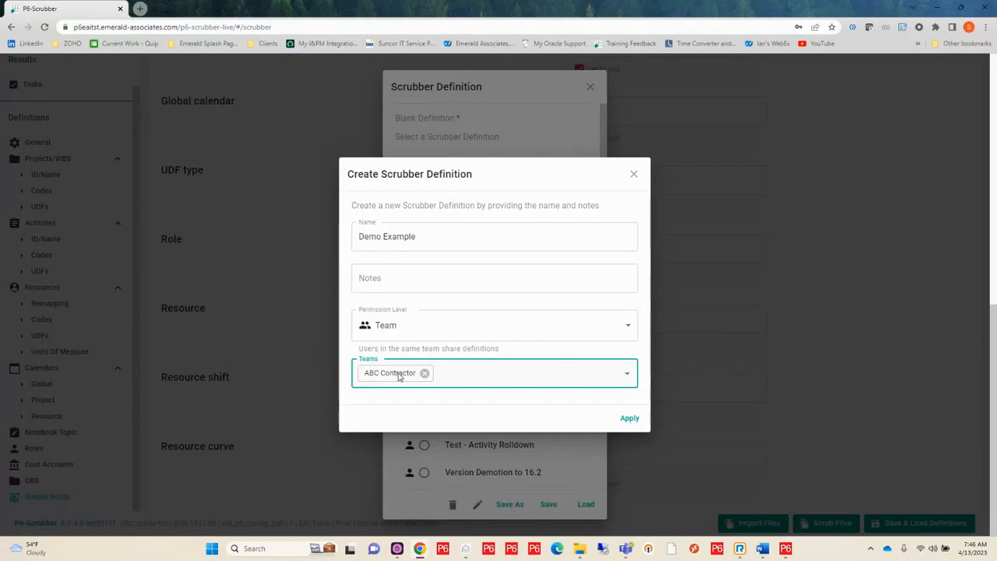
# Set the definition's permission level to Personal and apply the new definition
pyautogui.click(627, 326)
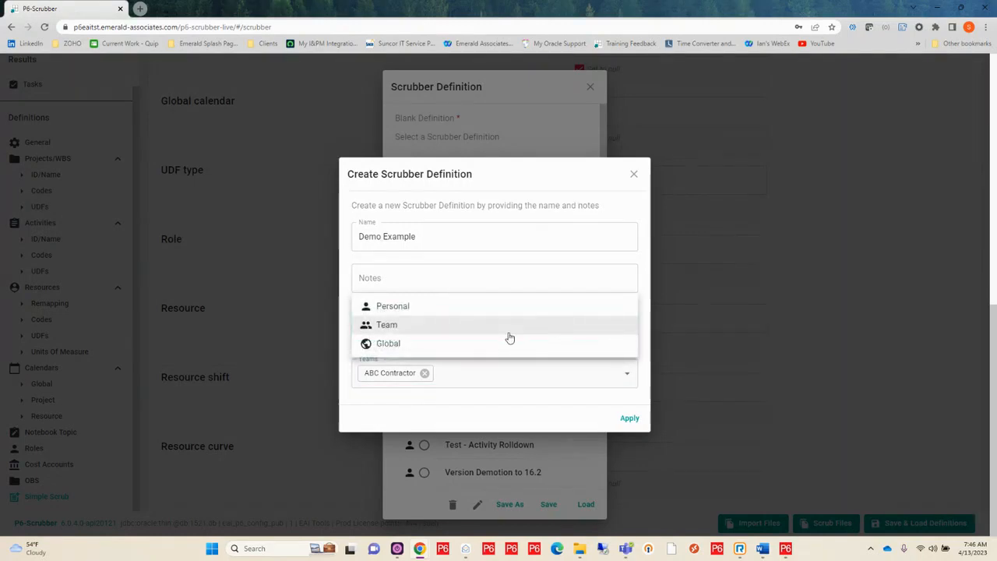
pyautogui.click(447, 306)
pyautogui.click(628, 398)
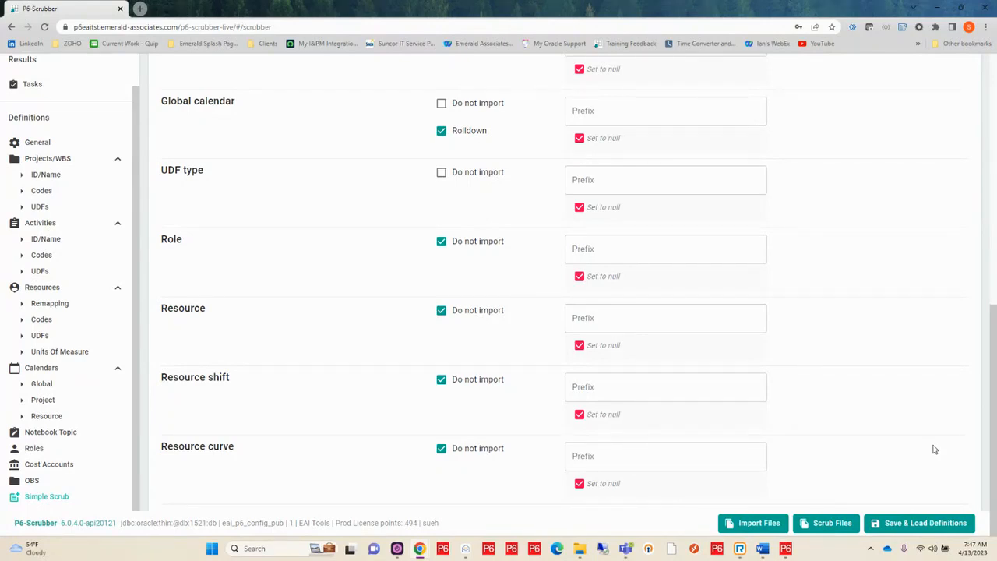
# Load the saved Webinar Example scrubber definition
pyautogui.click(912, 527)
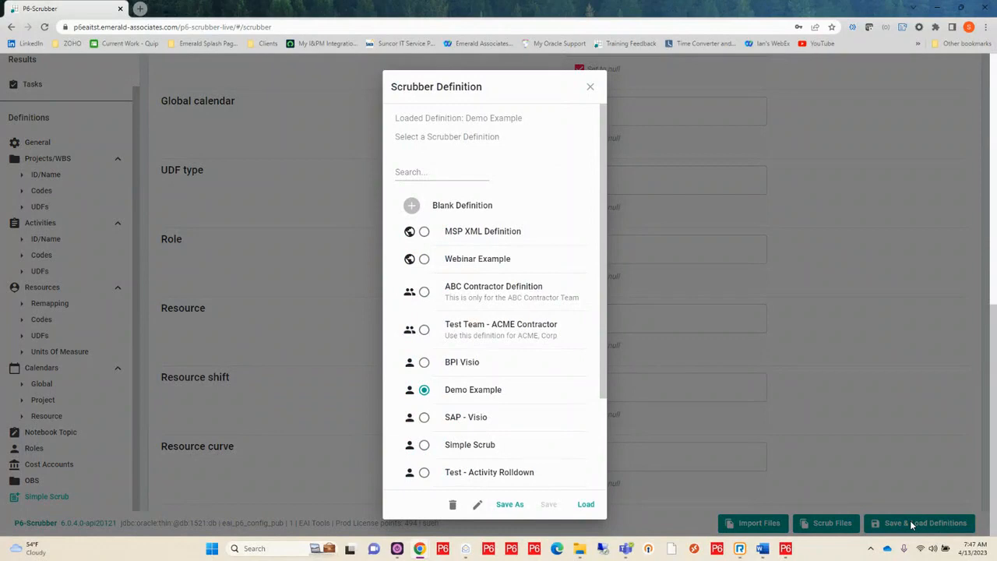
pyautogui.click(464, 267)
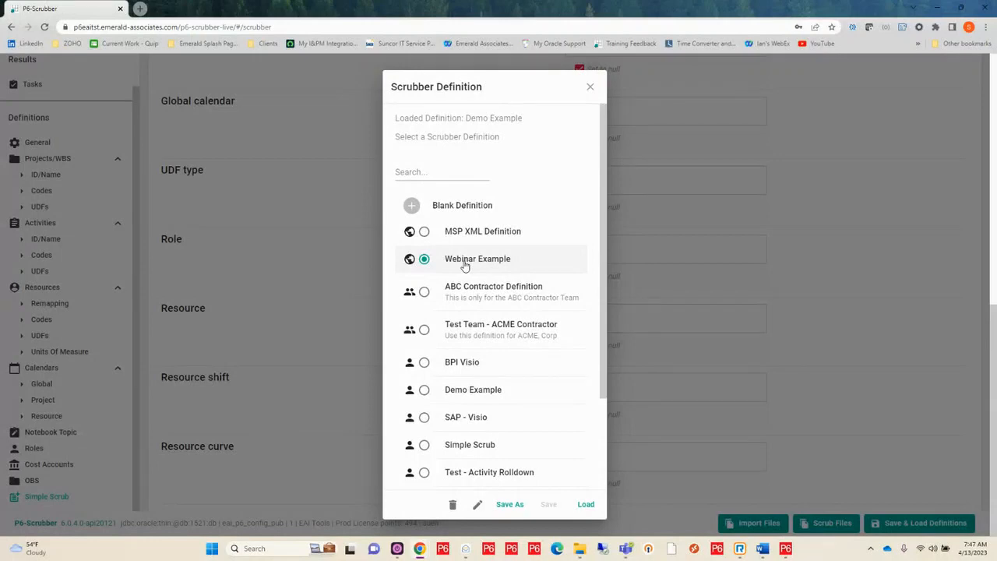
pyautogui.click(585, 505)
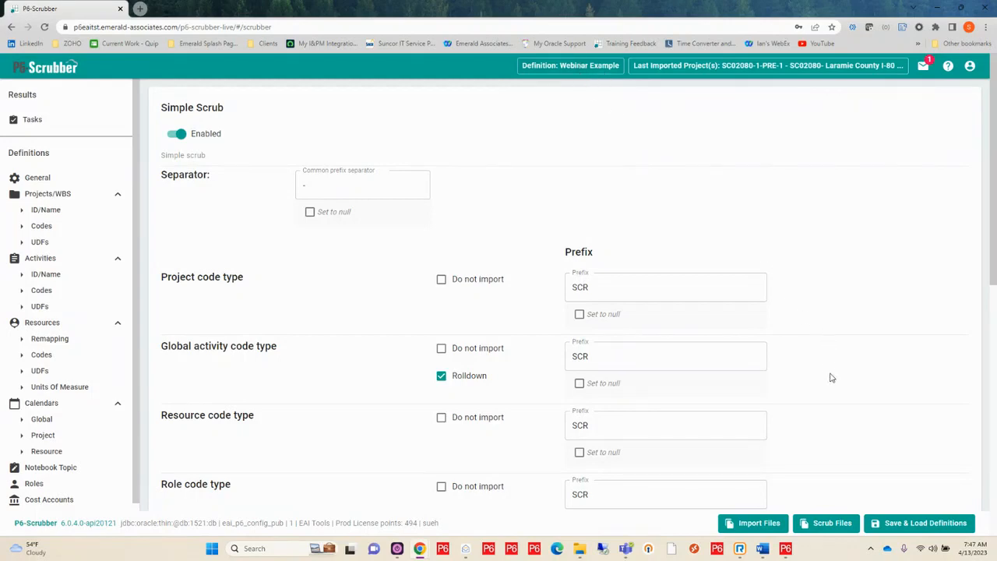
# Select the XER files 1-SC02080-1-PRE-NB, SC02080-1-PRE-Master and SC04080-1-PRE-Master together for scrubbing
pyautogui.click(830, 526)
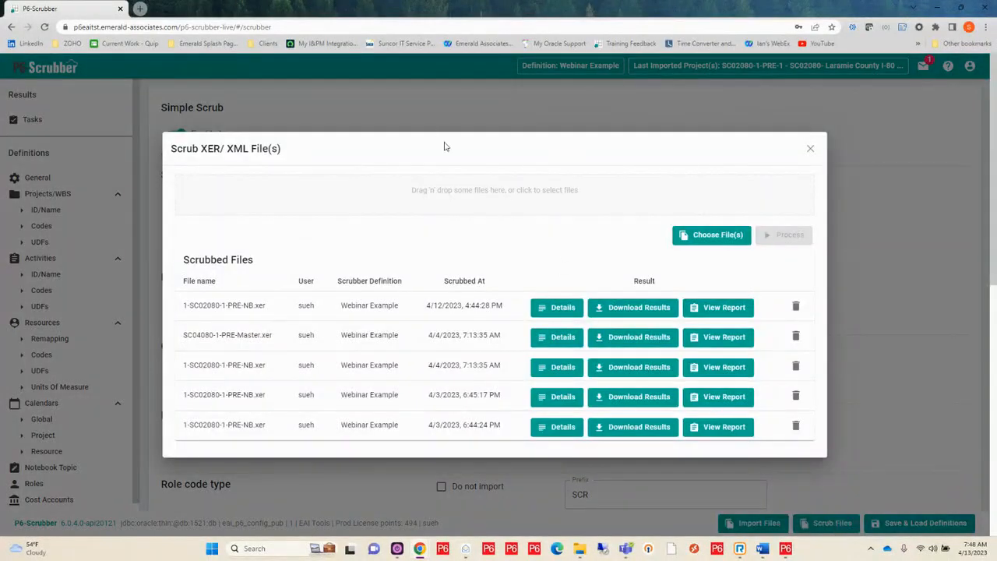
pyautogui.click(519, 194)
pyautogui.click(158, 84)
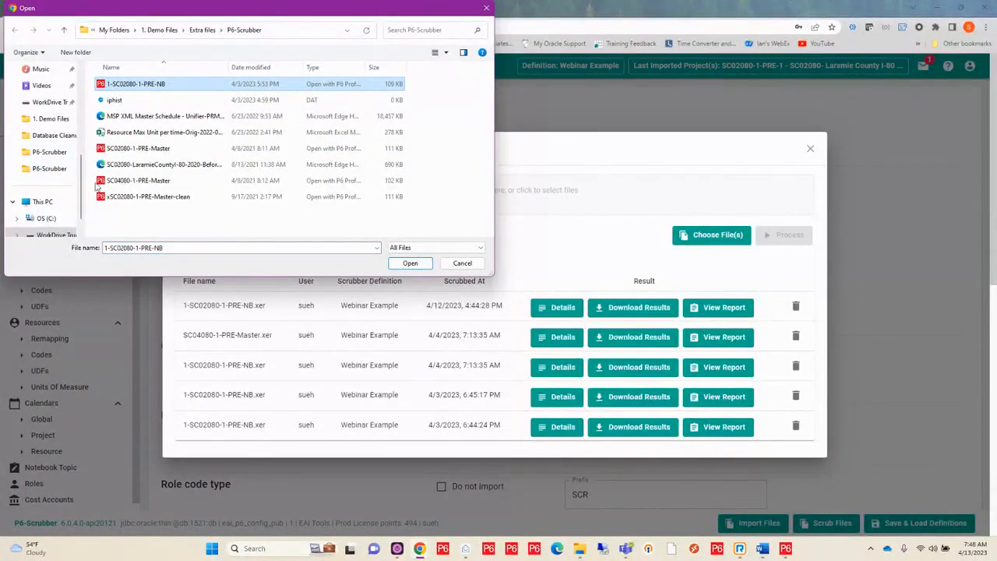
pyautogui.keyDown('ctrl'); pyautogui.click(129, 149); pyautogui.keyUp('ctrl')
pyautogui.keyDown('ctrl'); pyautogui.click(136, 179); pyautogui.keyUp('ctrl')
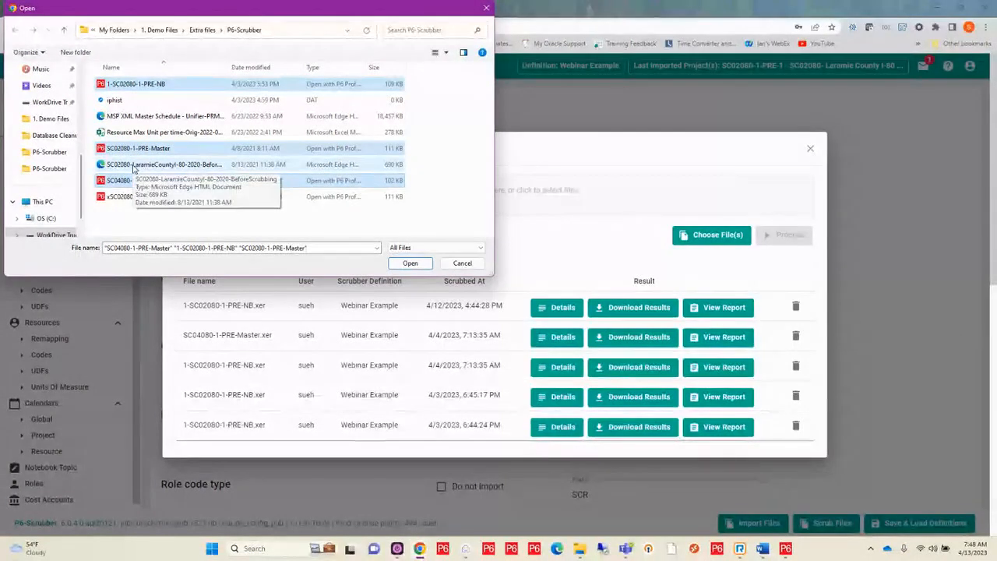
pyautogui.click(411, 265)
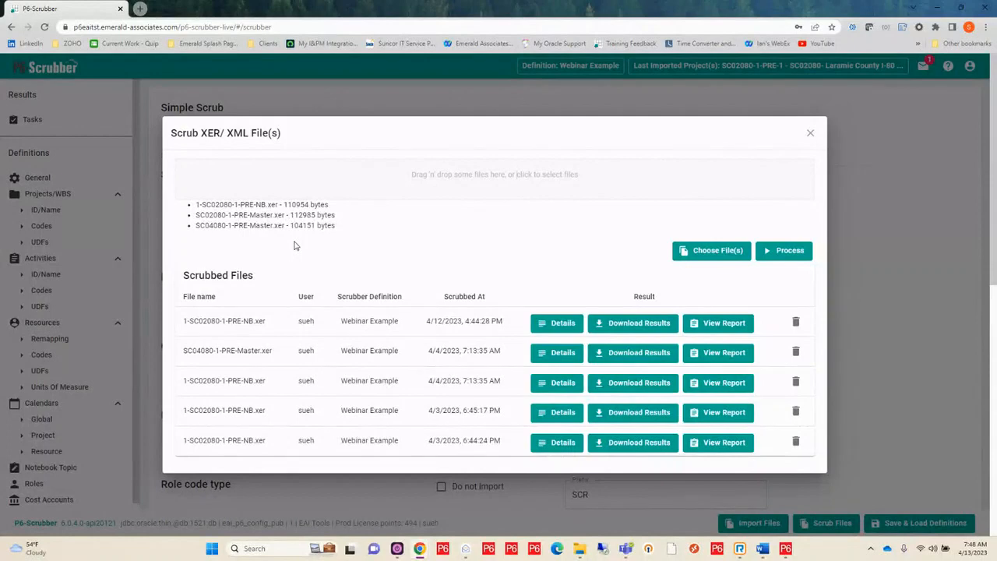
# Replace the file selection with only 1-SC02080-1-PRE-NB.xer and process it with the loaded definition
pyautogui.click(512, 180)
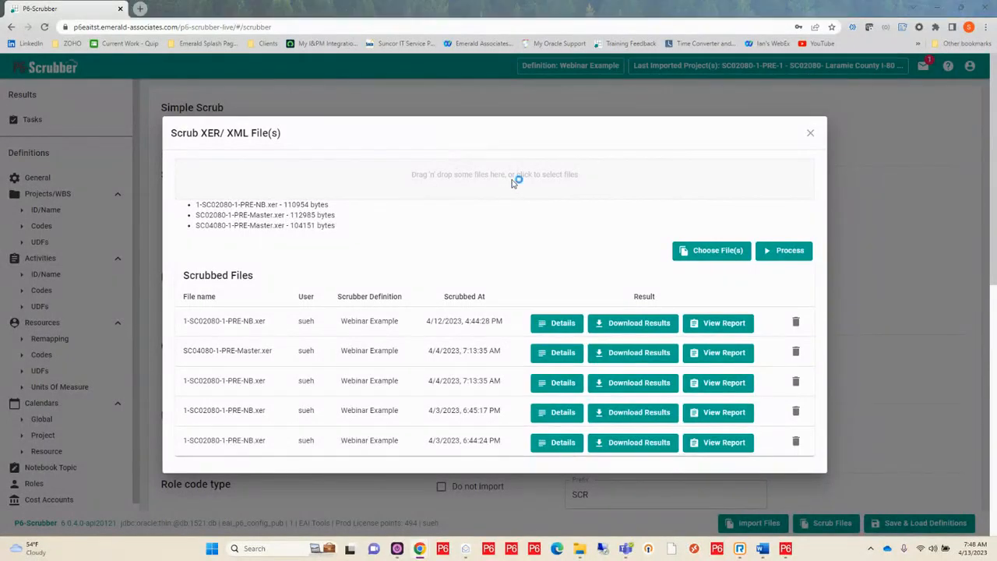
pyautogui.click(156, 84)
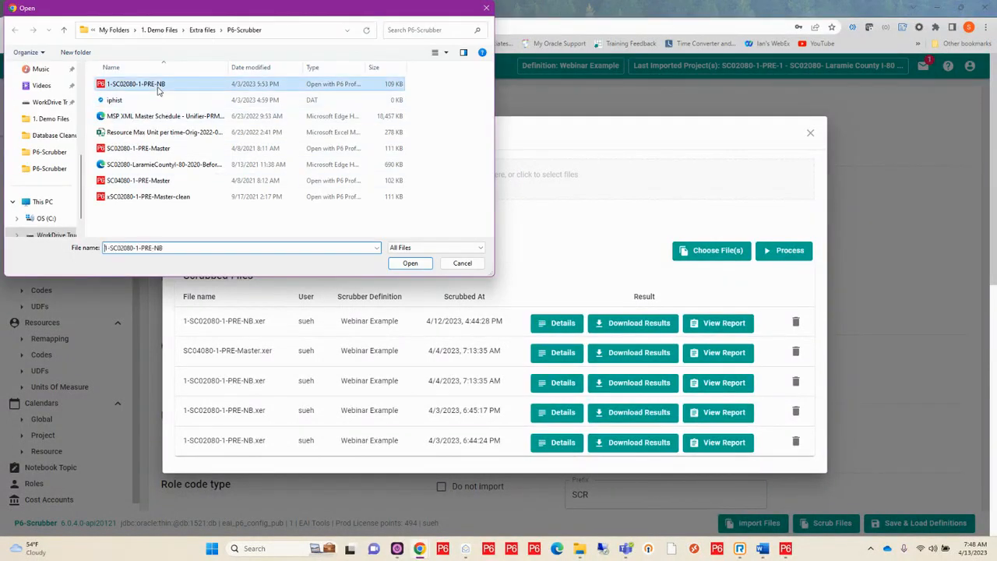
pyautogui.click(410, 263)
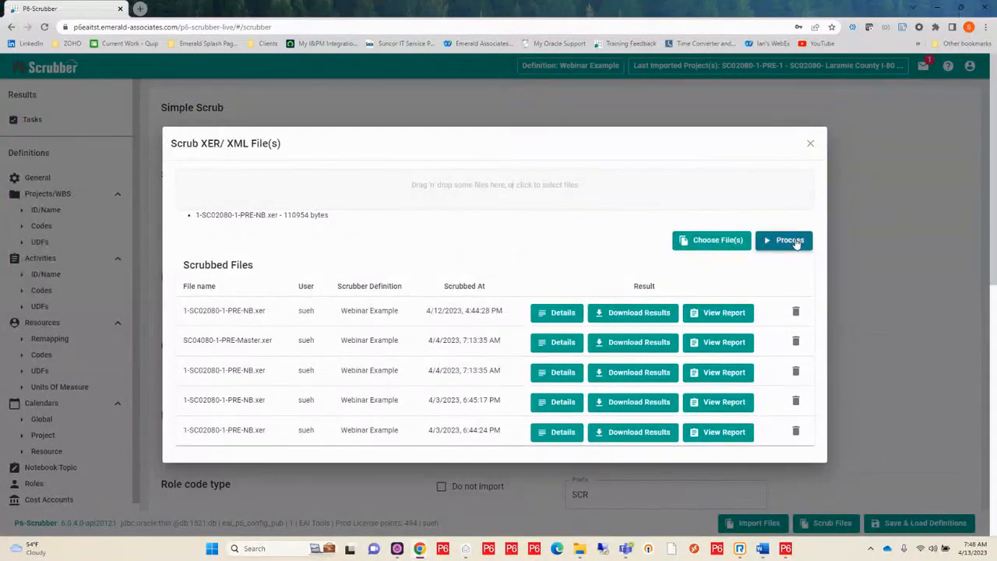
pyautogui.click(786, 241)
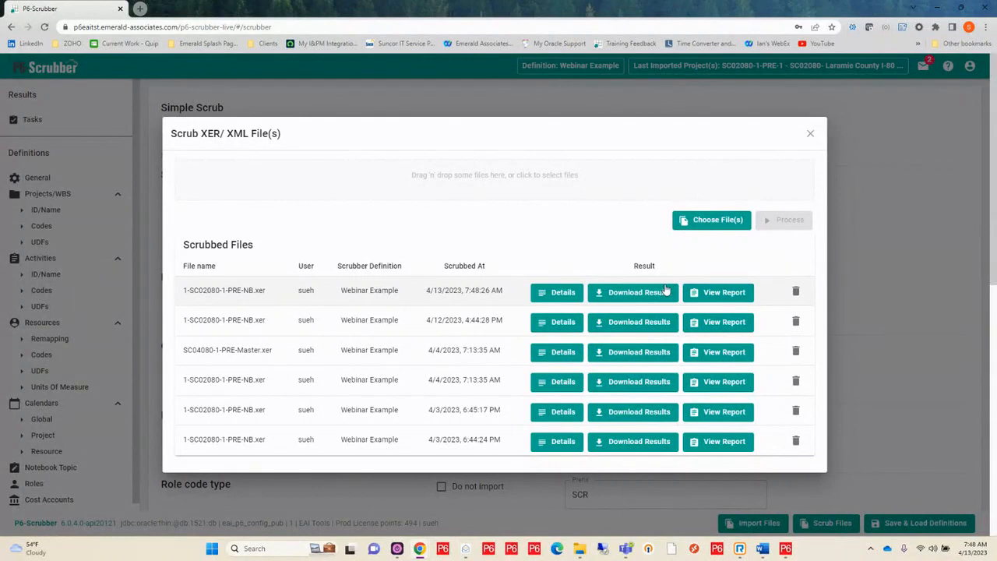
# Open the report of the newly scrubbed 1-SC02080-1-PRE-NB.xer and examine its summary table of clean, keep, remove and change results
pyautogui.click(710, 297)
pyautogui.click(710, 297)
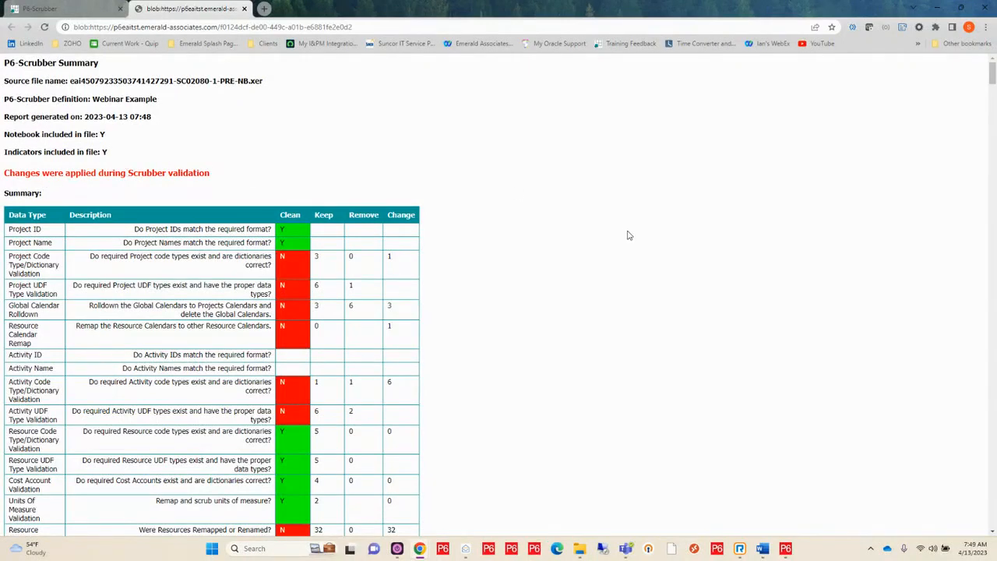
pyautogui.scroll(-1, 623, 238)
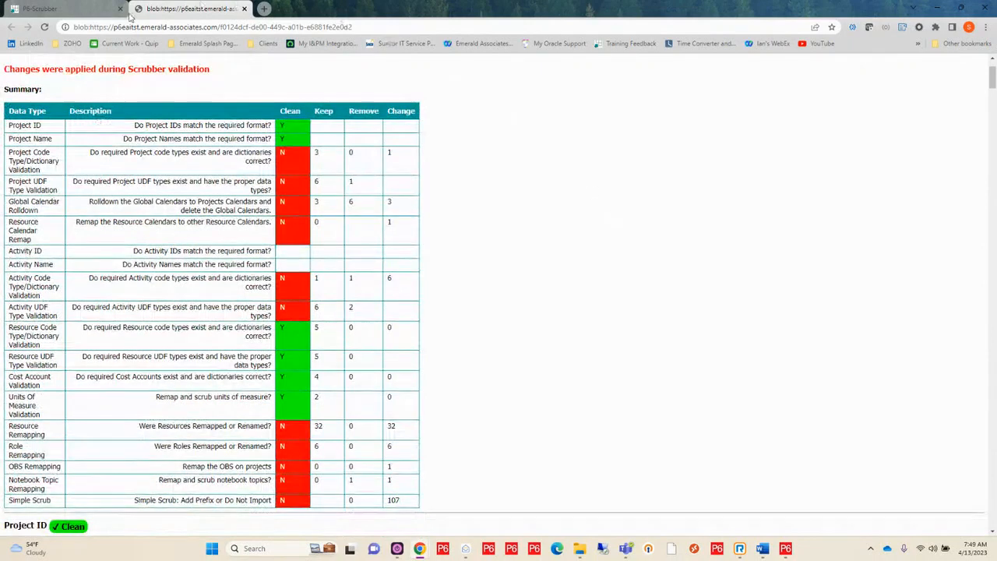
pyautogui.scroll(-1, 712, 231)
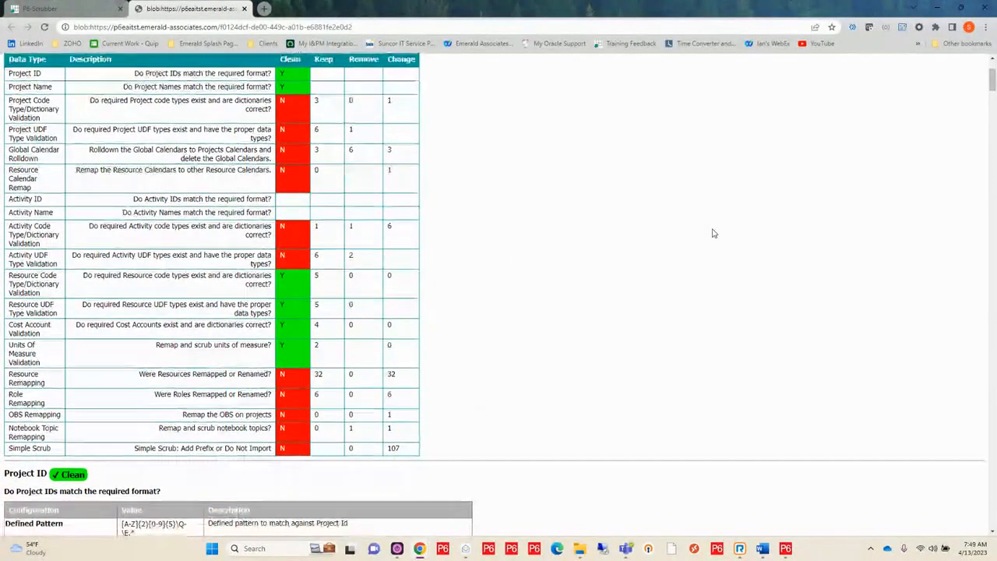
pyautogui.scroll(1, 711, 232)
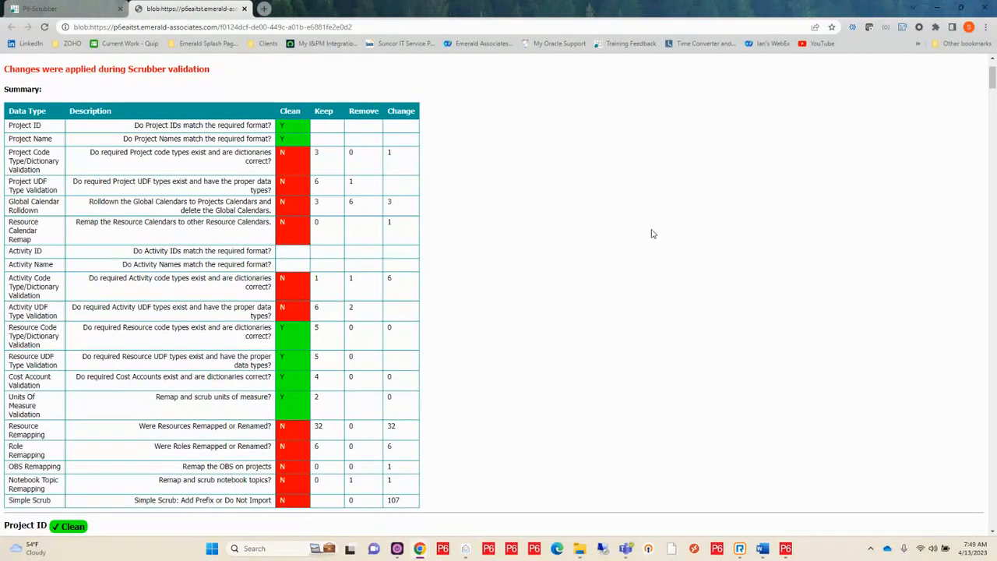
# Examine the report's Project ID, Project Name and Project Code Type/Dictionary Validation sections, including the District dictionary's remapped value
pyautogui.scroll(-5, 652, 234)
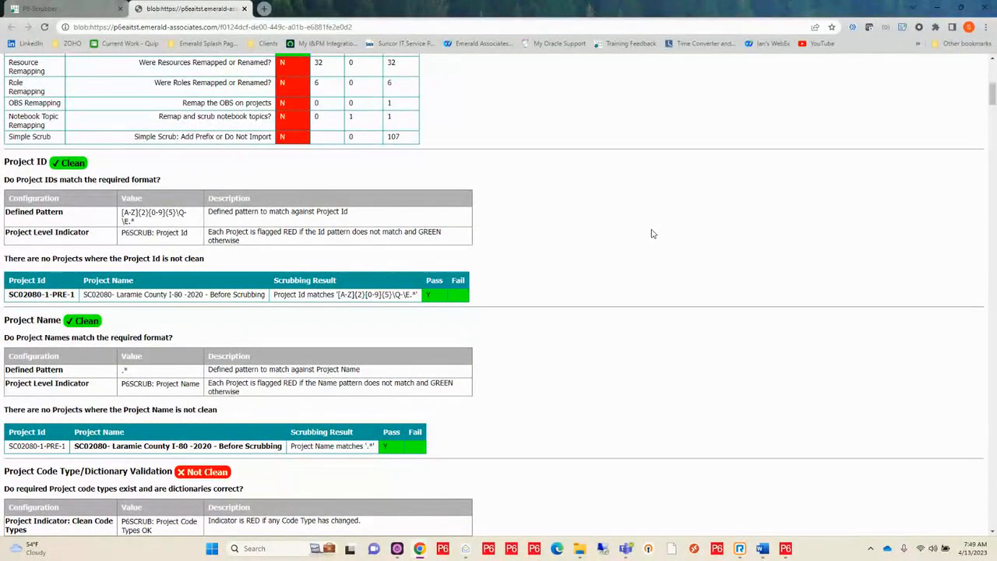
pyautogui.scroll(-4, 652, 234)
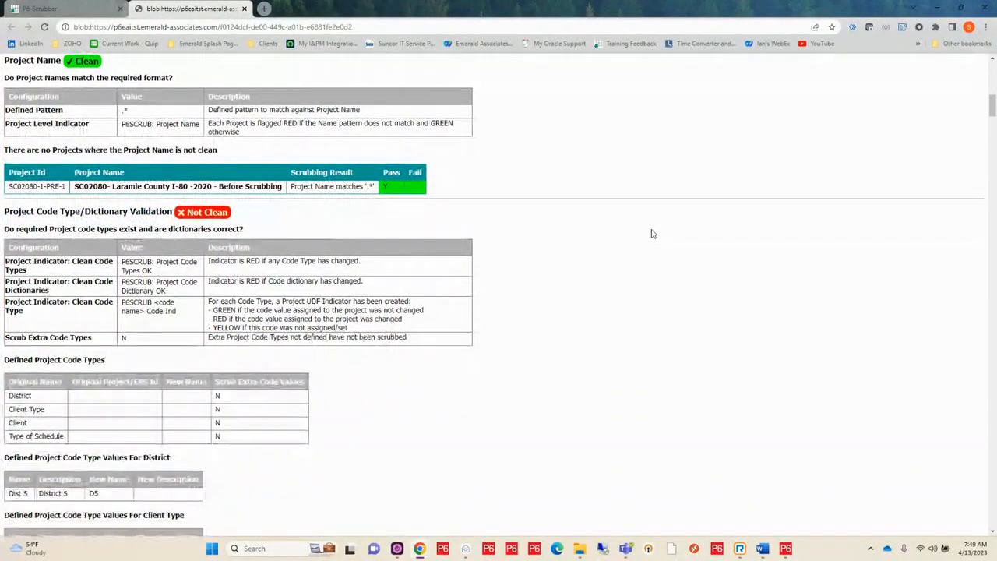
pyautogui.scroll(-2, 652, 234)
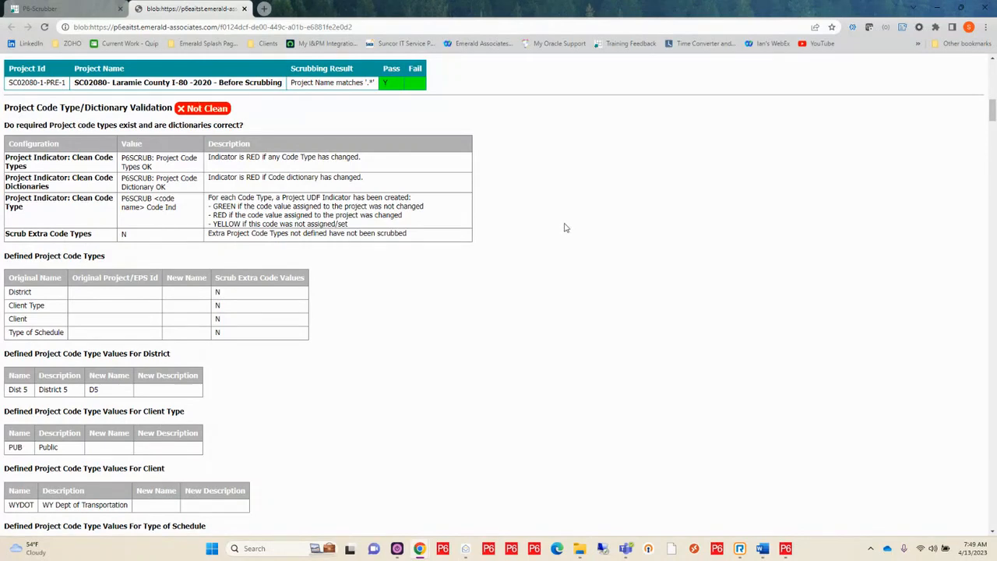
pyautogui.scroll(-5, 565, 229)
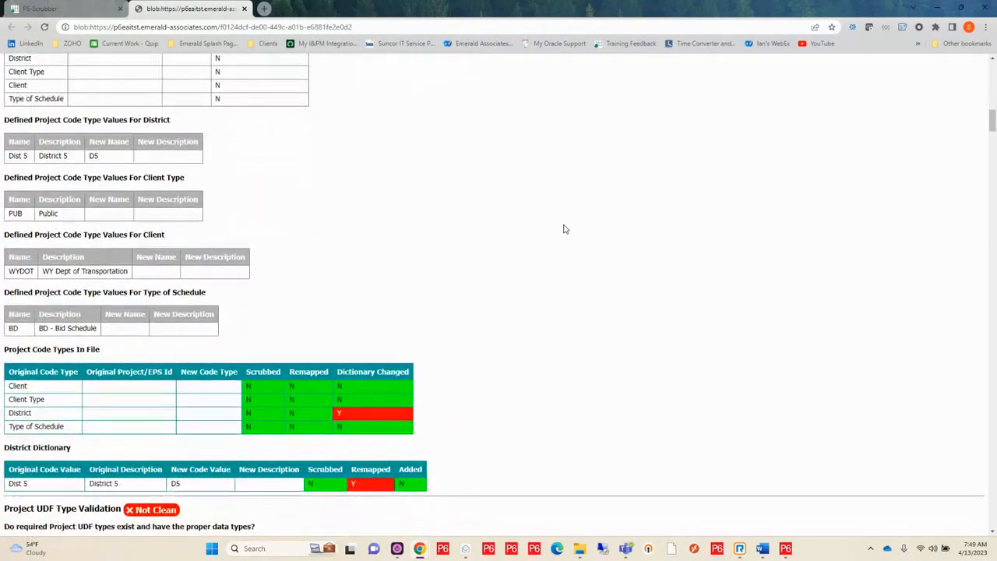
pyautogui.scroll(2, 565, 229)
pyautogui.scroll(1, 565, 229)
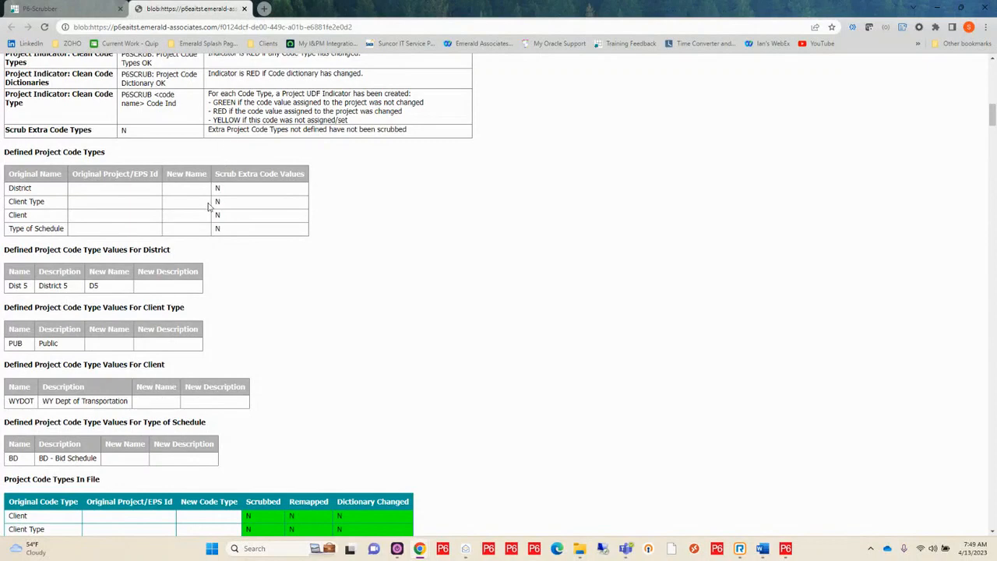
pyautogui.scroll(-4, 507, 285)
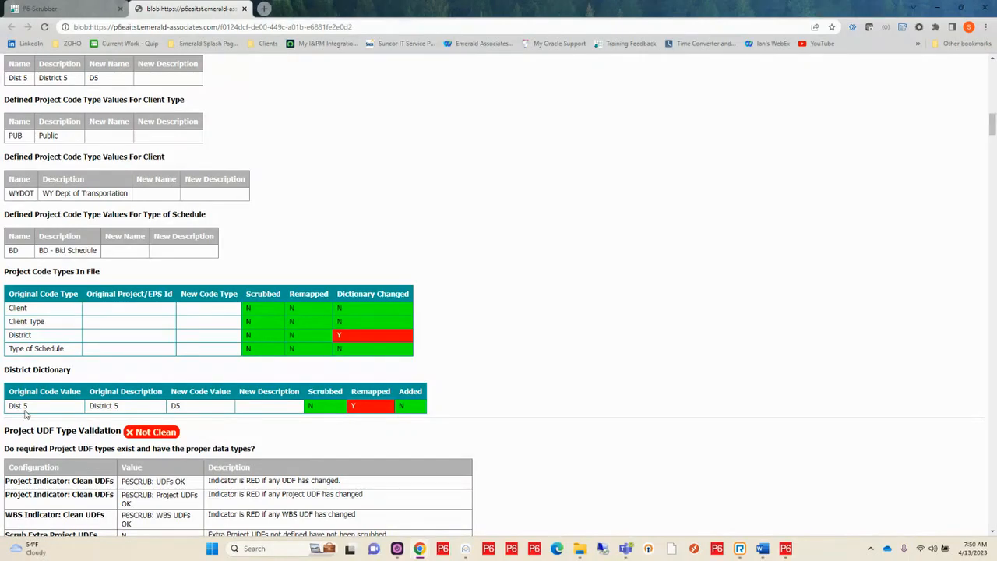
pyautogui.moveTo(30, 407); pyautogui.dragTo(7, 411)
# Review the report's Project UDF Type Validation section, then close the report
pyautogui.scroll(-4, 365, 409)
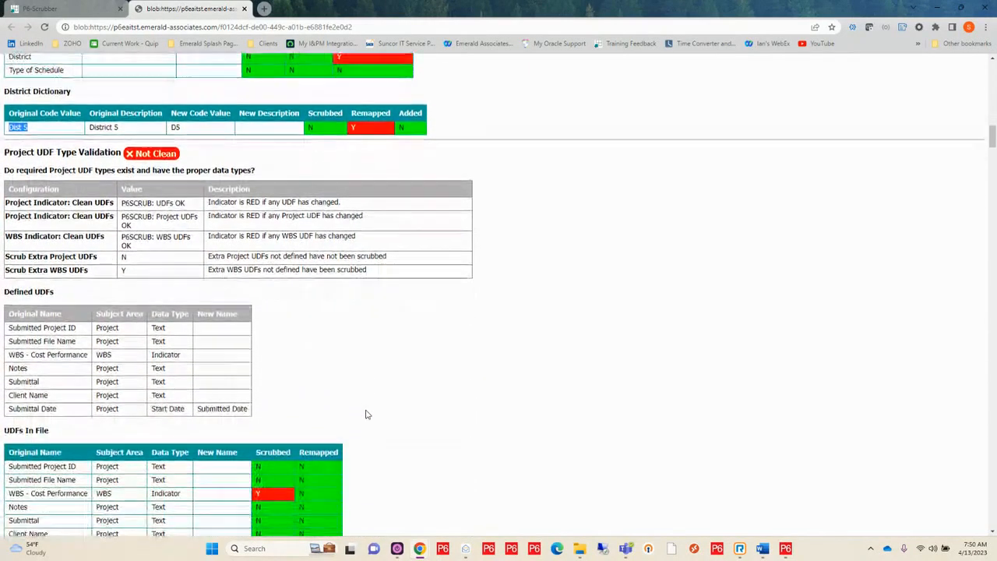
pyautogui.scroll(-1, 574, 332)
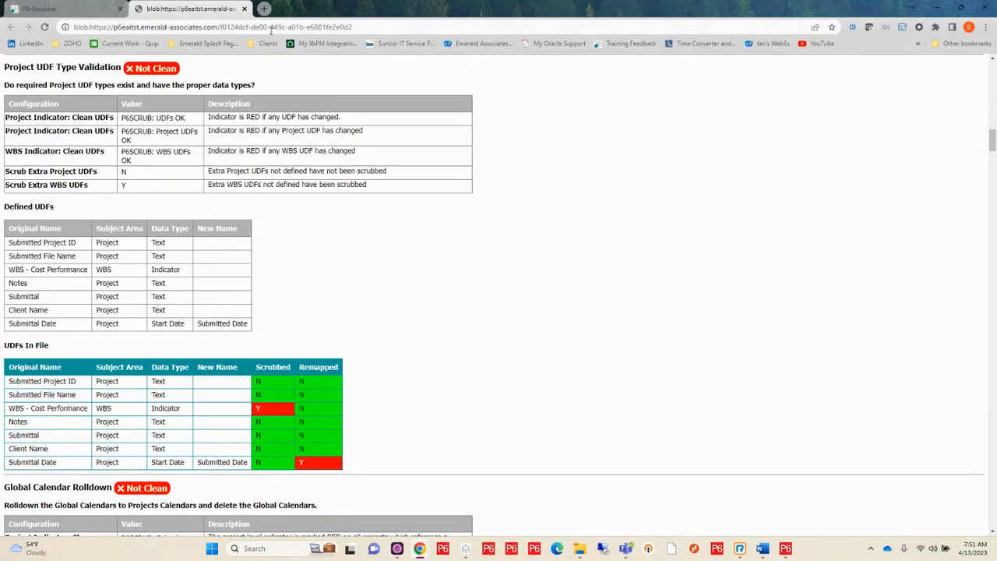
pyautogui.click(244, 8)
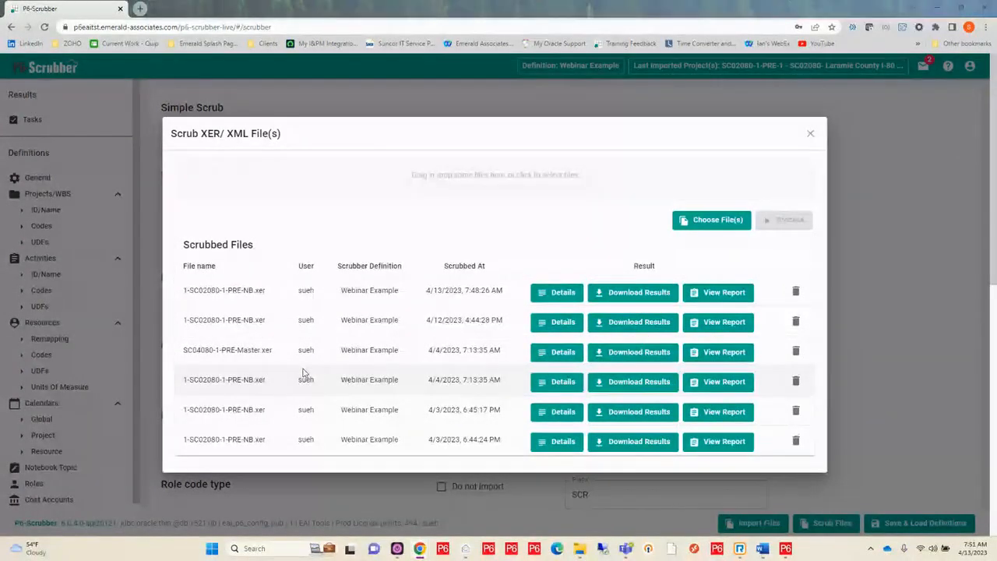
# Download the newest scrub results and open the archive with its full file names shown
pyautogui.moveTo(996, 117); pyautogui.dragTo(438, 4)
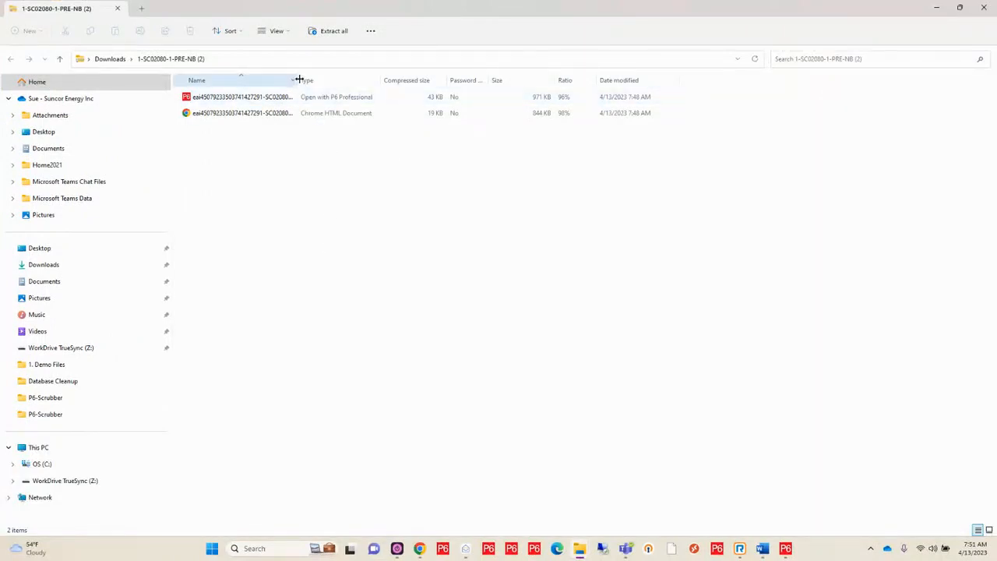
pyautogui.moveTo(299, 79); pyautogui.dragTo(408, 82)
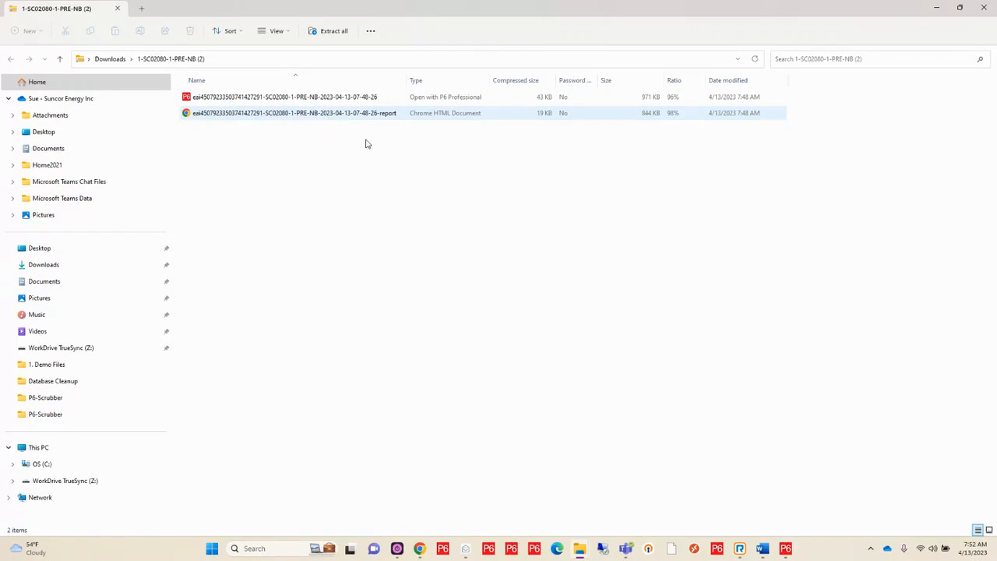
# Switch to Primavera P6, close the Activity Codes dialog and examine the scrub indicators of the DEMO projects
pyautogui.click(786, 550)
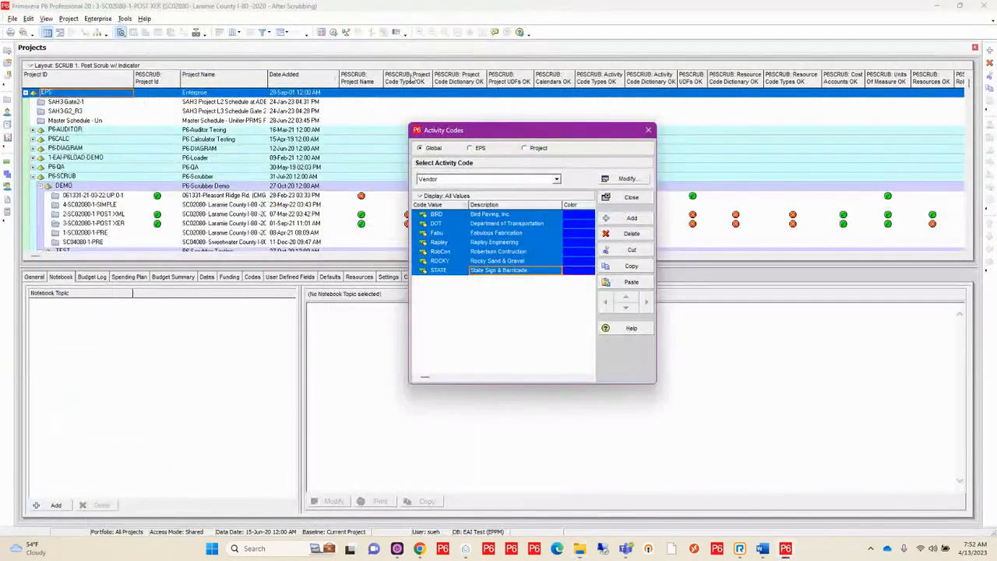
pyautogui.click(649, 130)
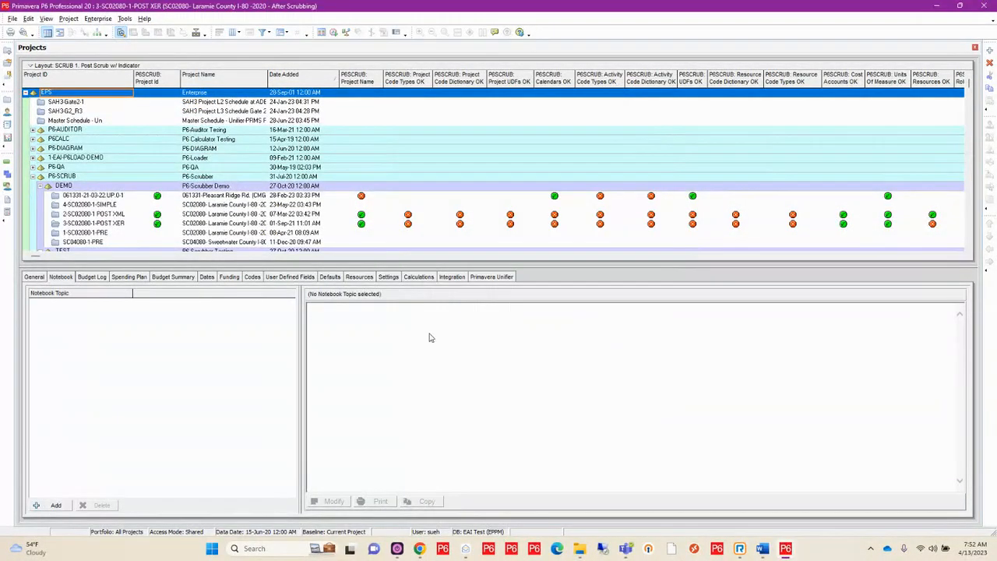
pyautogui.scroll(-1, 420, 237)
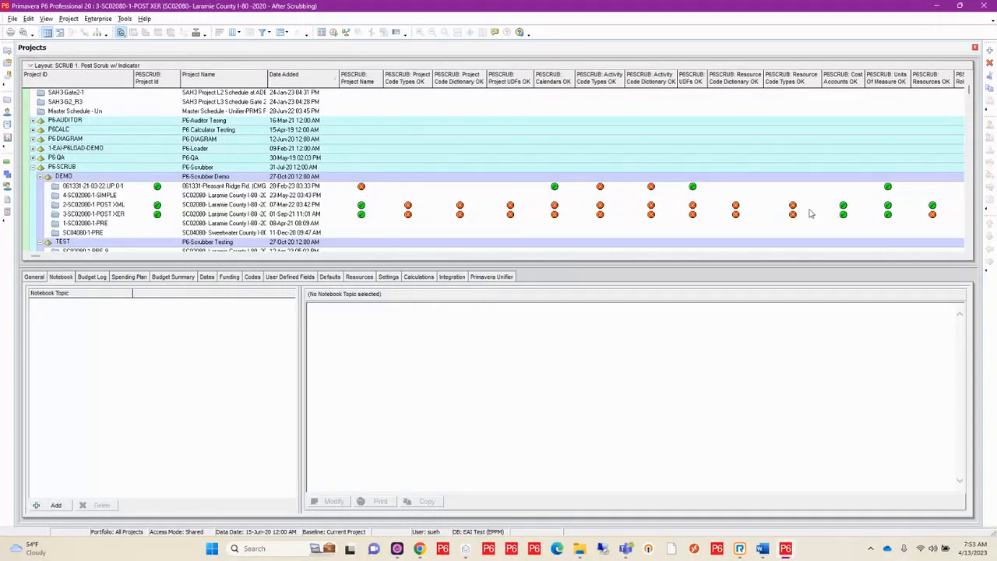
# Read the P6-Scrubber: Changes notebook topic of project 3-SC02080-1-POST XER, including its summary table
pyautogui.click(115, 213)
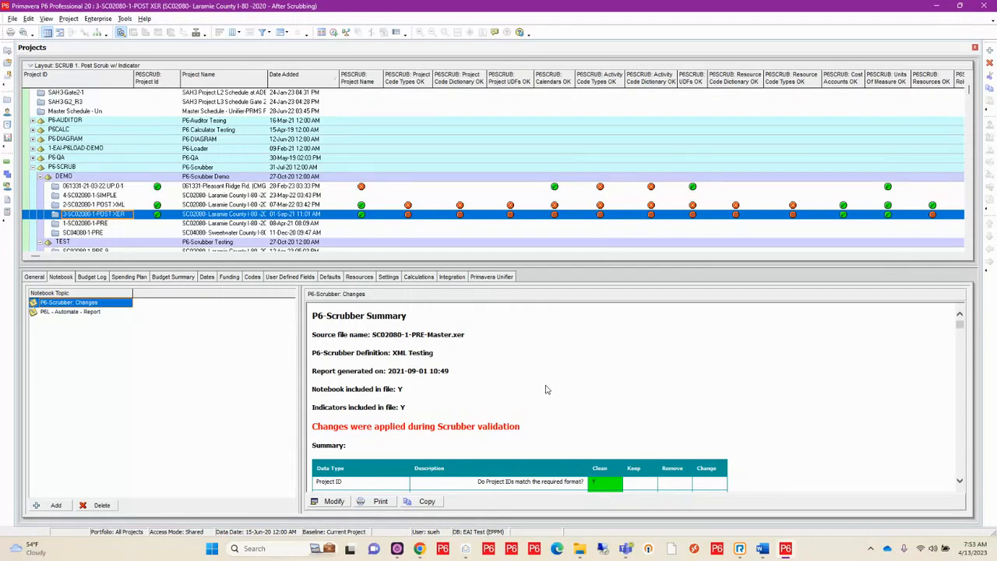
pyautogui.scroll(-3, 546, 389)
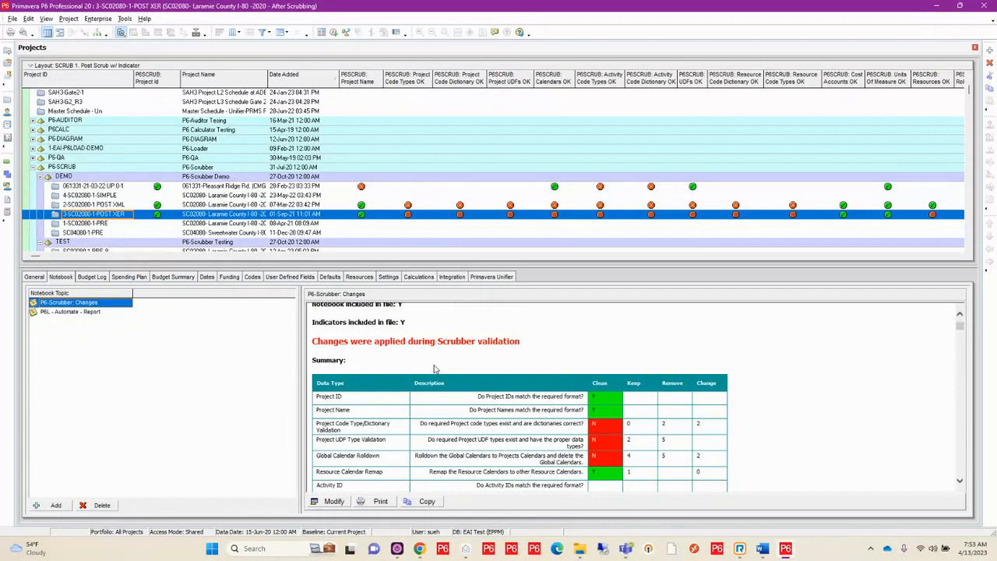
pyautogui.scroll(-3, 435, 369)
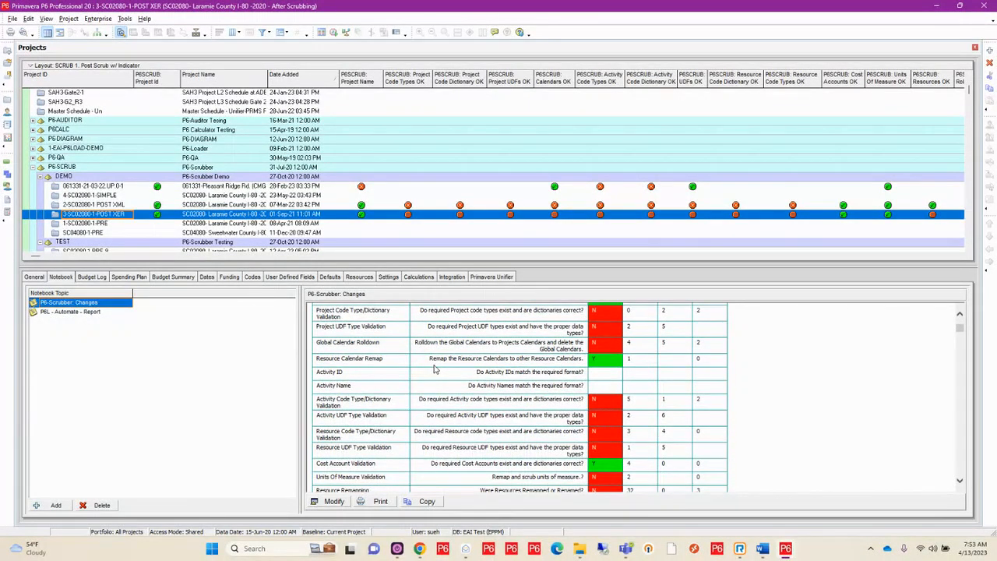
pyautogui.scroll(-5, 435, 370)
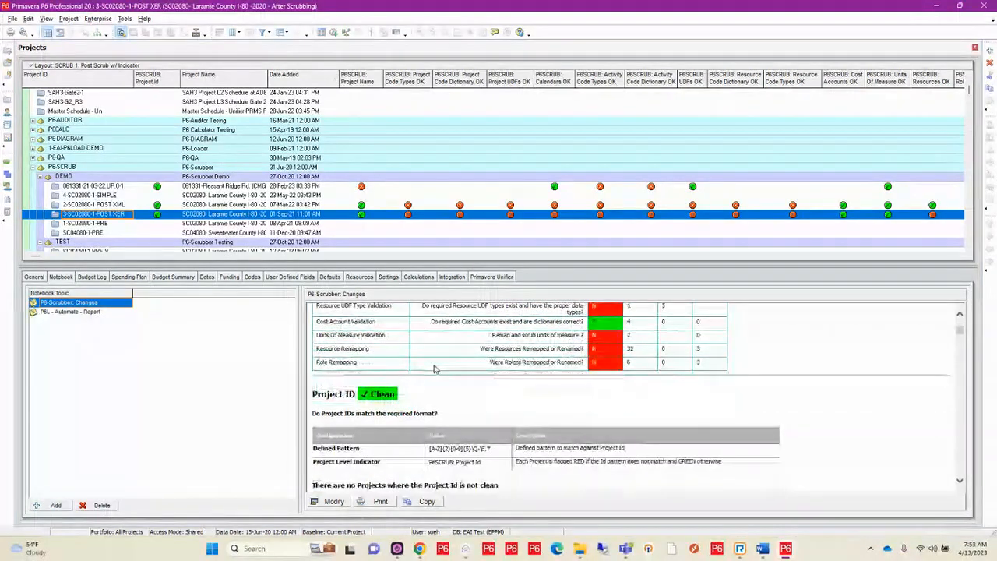
pyautogui.scroll(4, 434, 369)
pyautogui.scroll(6, 435, 370)
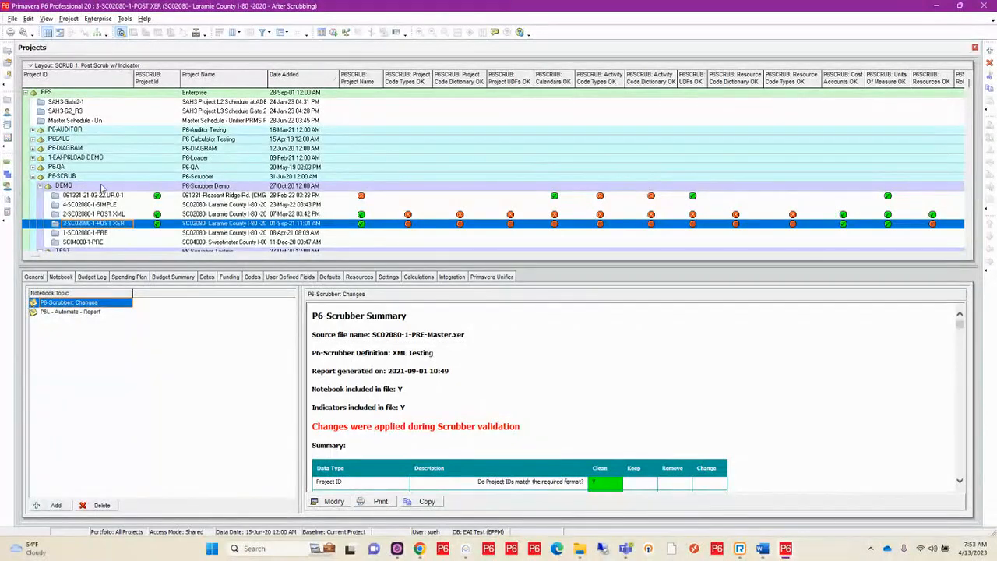
# Open the activities of project 3-SC02080-1-POST XER and enlarge the activity table to examine the code, UDF and cost account indicators
pyautogui.click(7, 164)
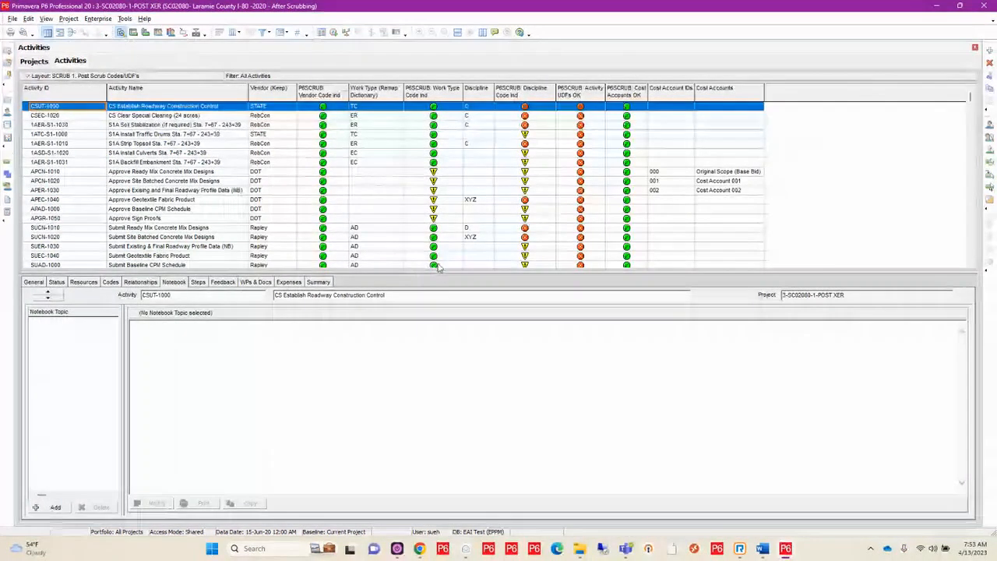
pyautogui.moveTo(437, 272); pyautogui.dragTo(432, 395)
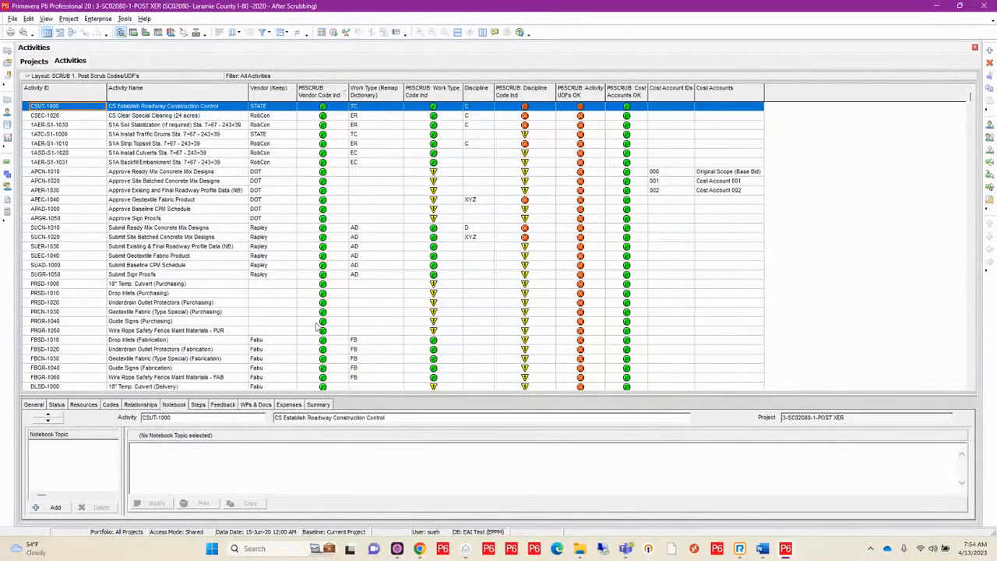
pyautogui.scroll(-1, 318, 326)
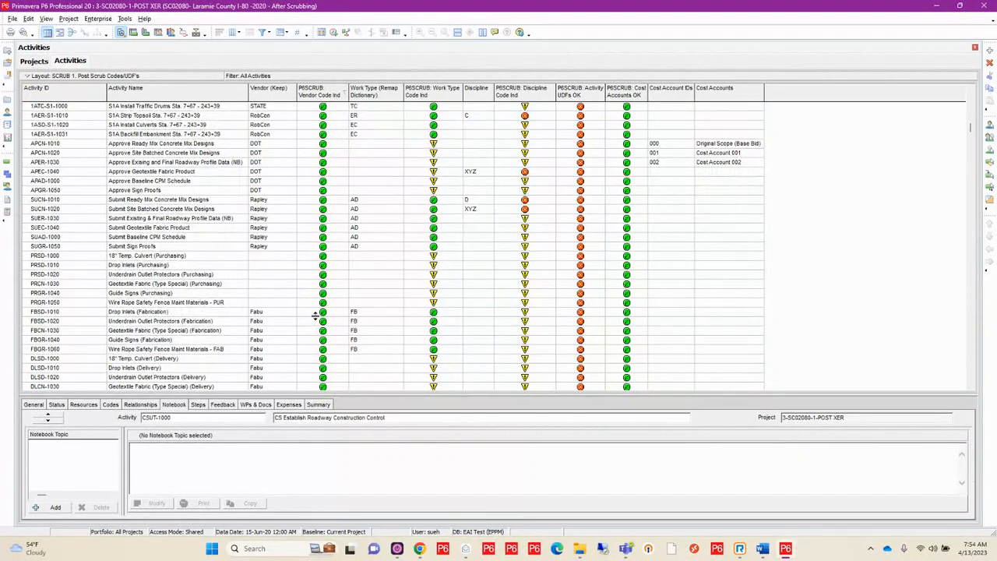
pyautogui.scroll(1, 320, 308)
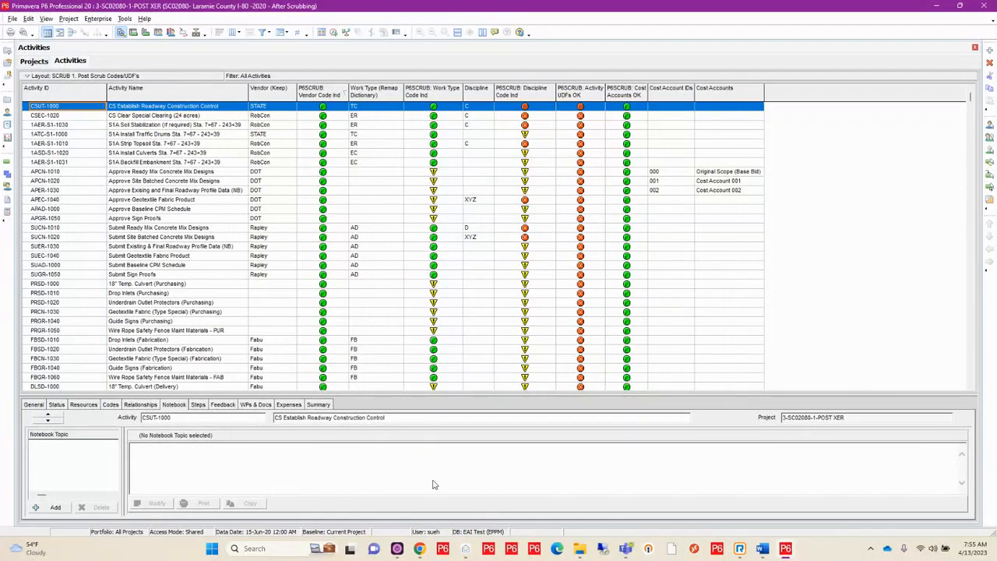
# Switch to P6-Scrubber in Chrome, close the open dialog and turn off including indicators in the file in the general settings
pyautogui.moveTo(419, 548)
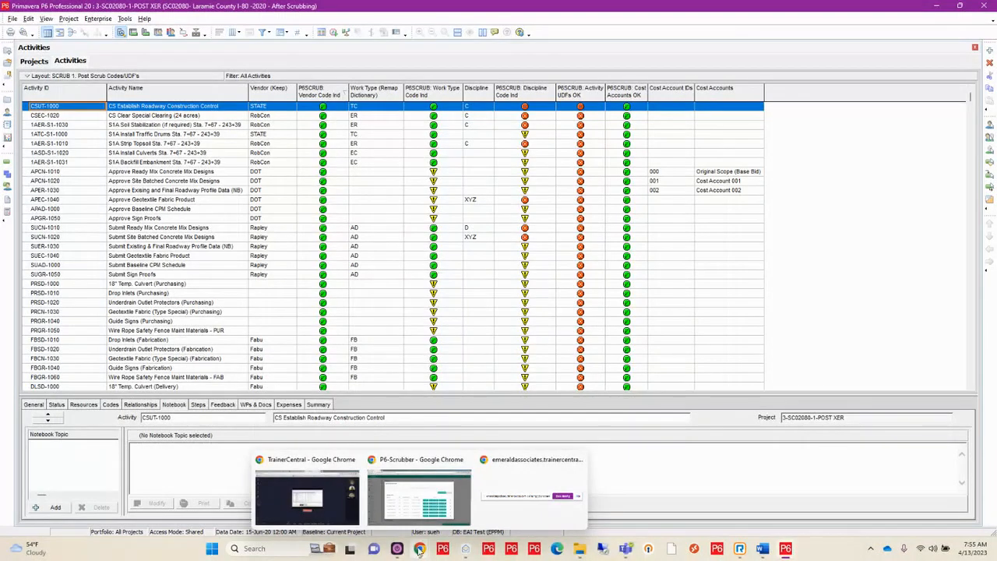
pyautogui.click(421, 487)
pyautogui.click(811, 136)
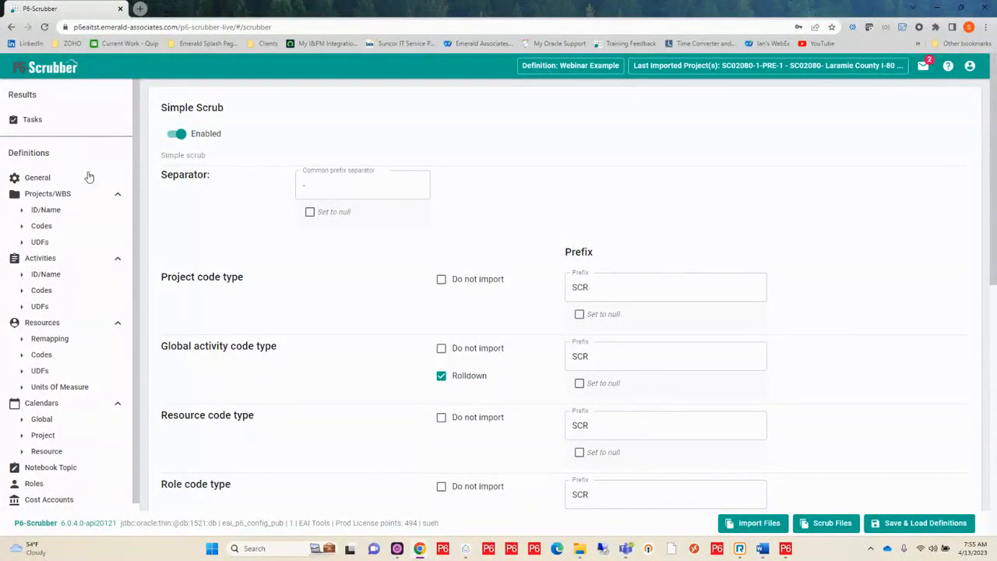
pyautogui.click(39, 182)
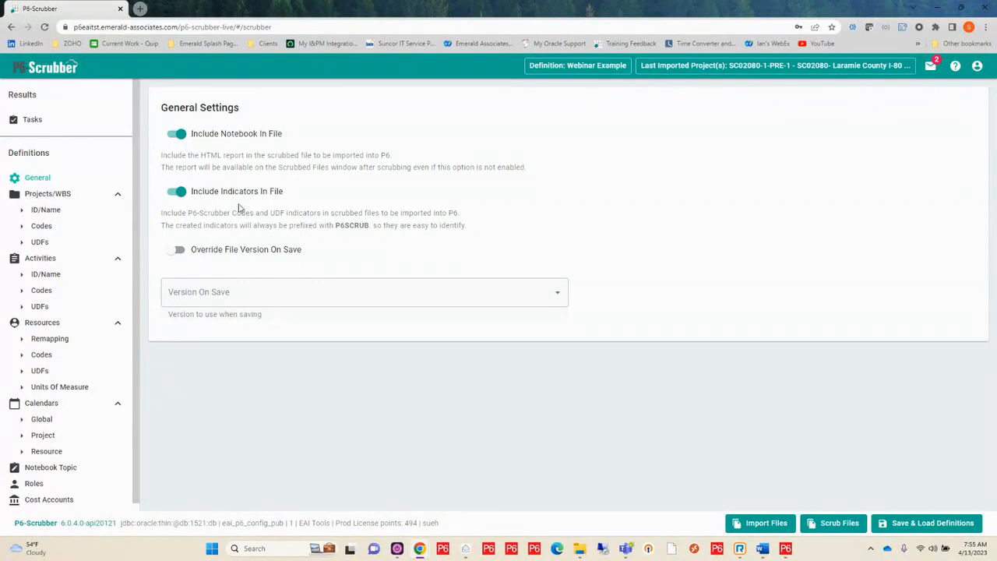
pyautogui.click(188, 197)
# Enable overriding the file version on save and set the version to 19.12
pyautogui.click(173, 251)
pyautogui.click(407, 290)
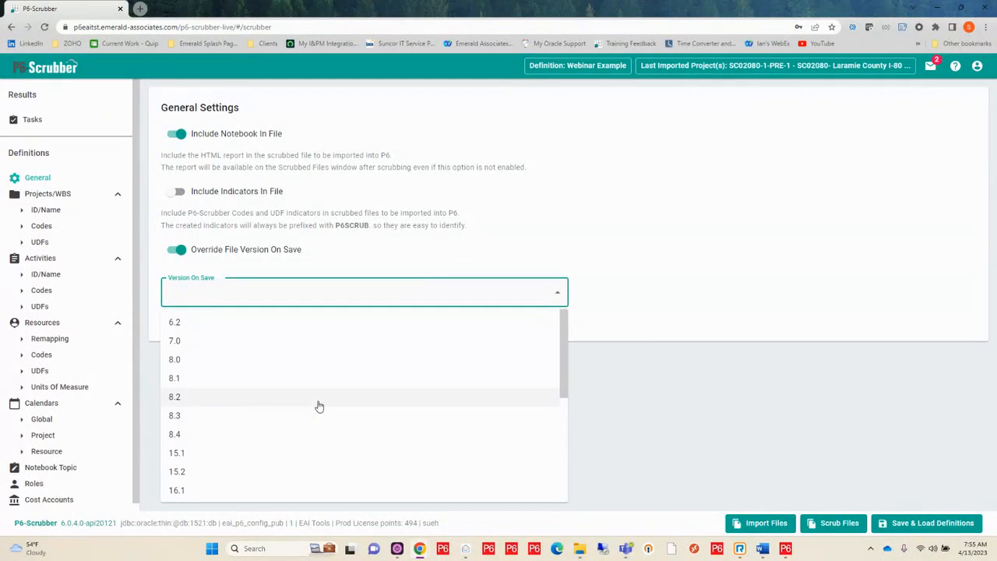
pyautogui.scroll(-3, 319, 405)
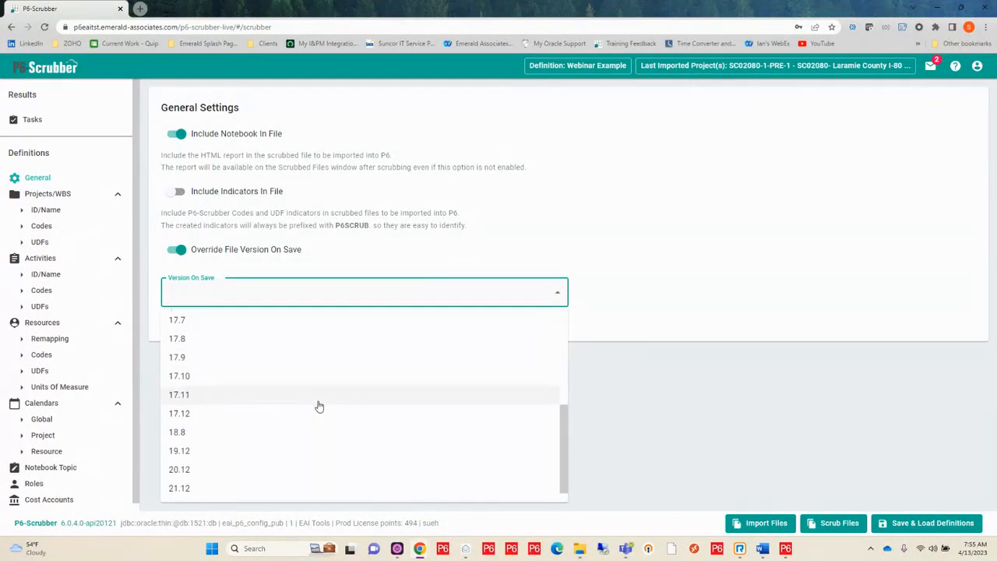
pyautogui.scroll(-1, 318, 406)
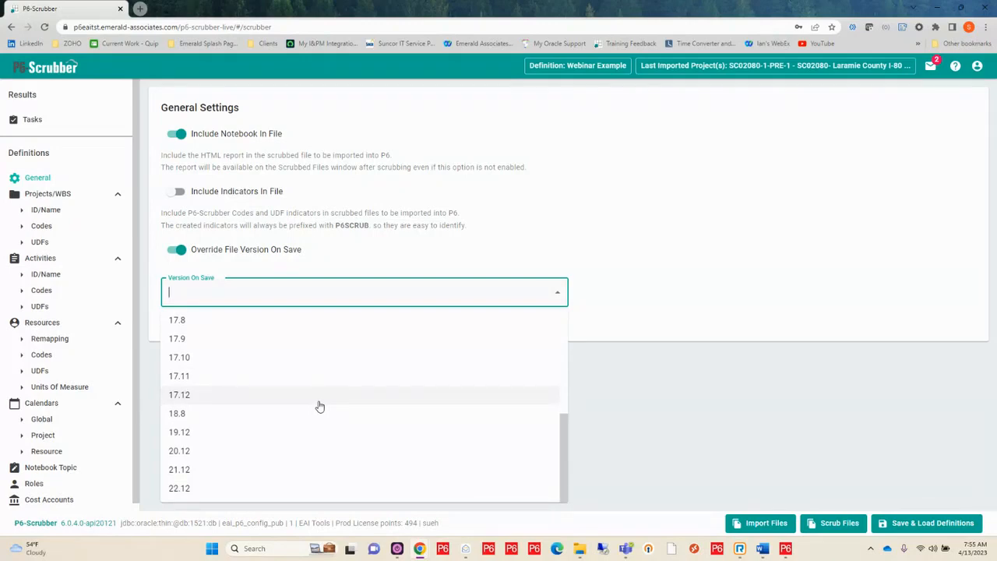
pyautogui.click(212, 437)
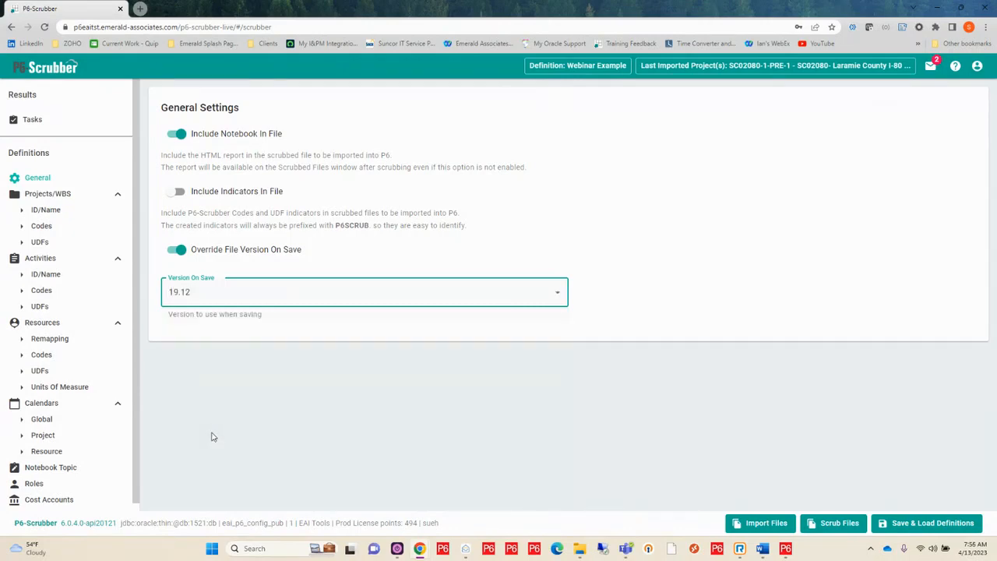